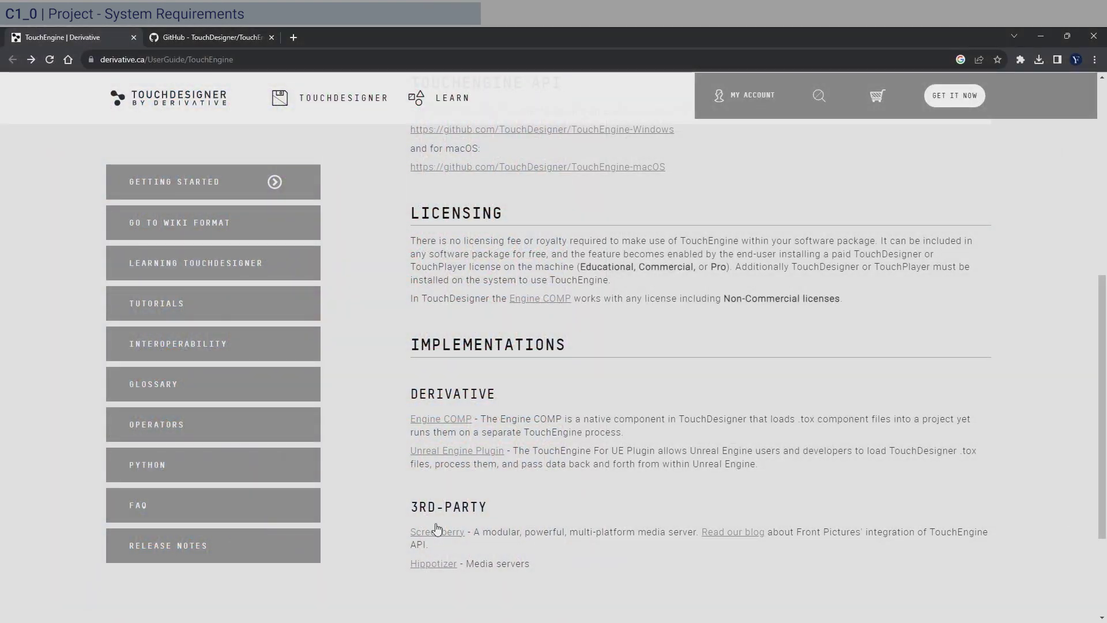
- Open the Unreal Engine Plugin documentation page and check the plugin's platform compatibility, release status and download links
{"action": "left_click", "coordinate": [468, 456]}
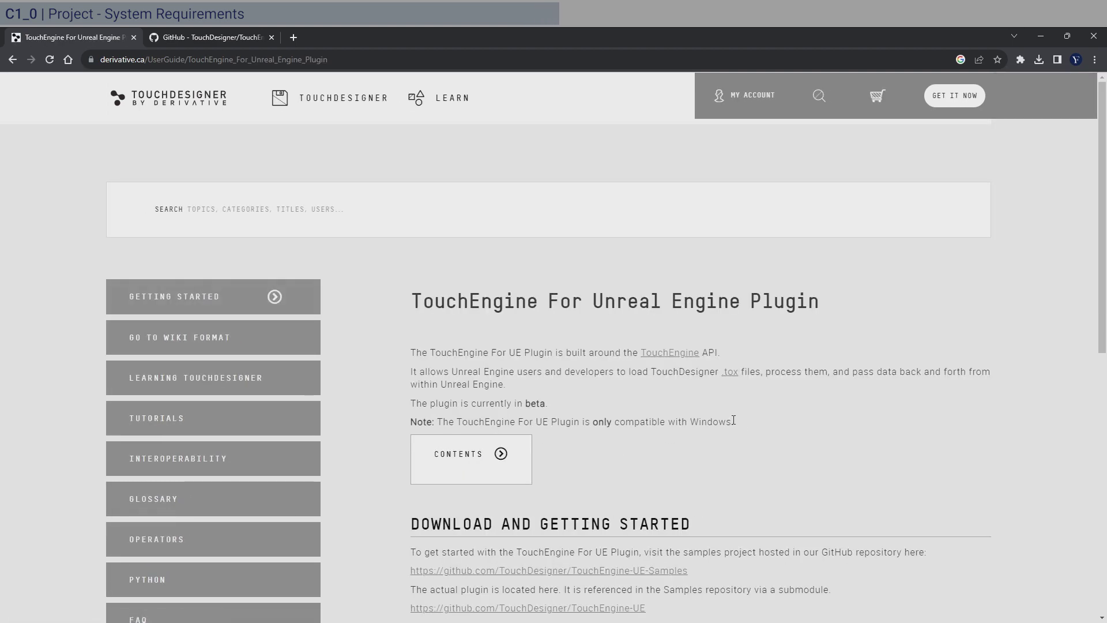
{"action": "left_click_drag", "start_coordinate": [738, 422], "coordinate": [691, 422]}
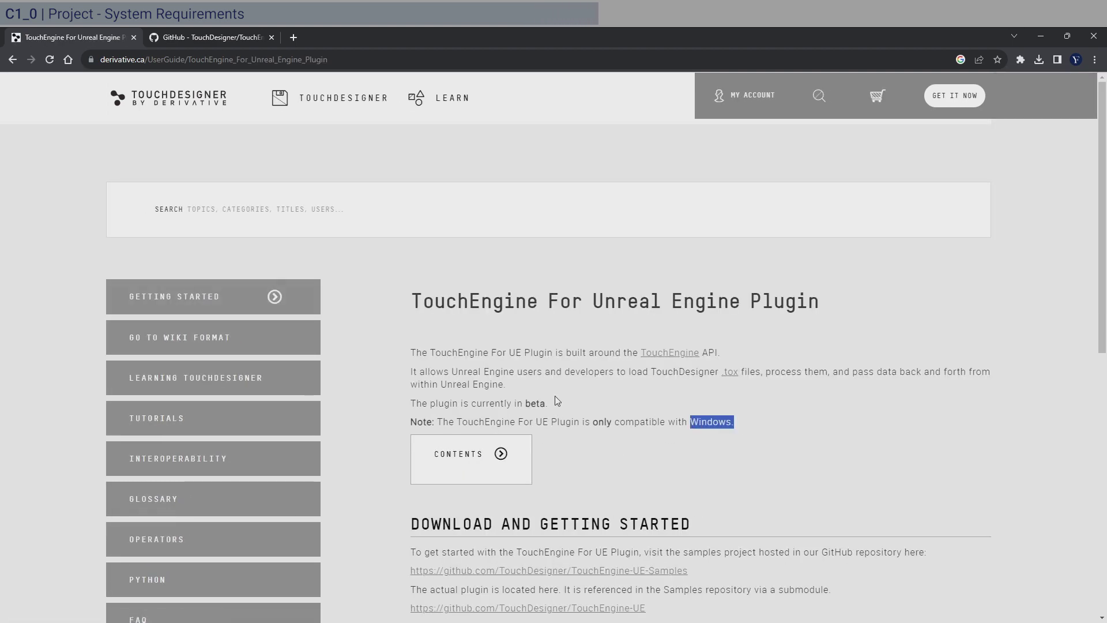
{"action": "left_click_drag", "start_coordinate": [549, 403], "coordinate": [525, 404]}
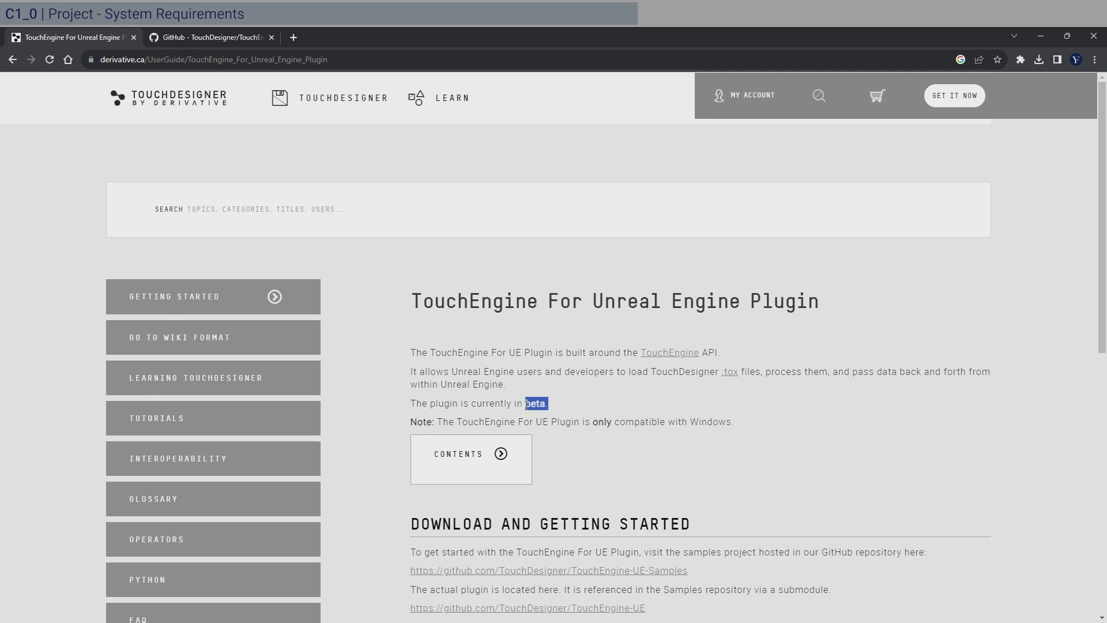
{"action": "left_click", "coordinate": [587, 390]}
{"action": "scroll", "coordinate": [679, 448], "scroll_direction": "down", "scroll_amount": 2}
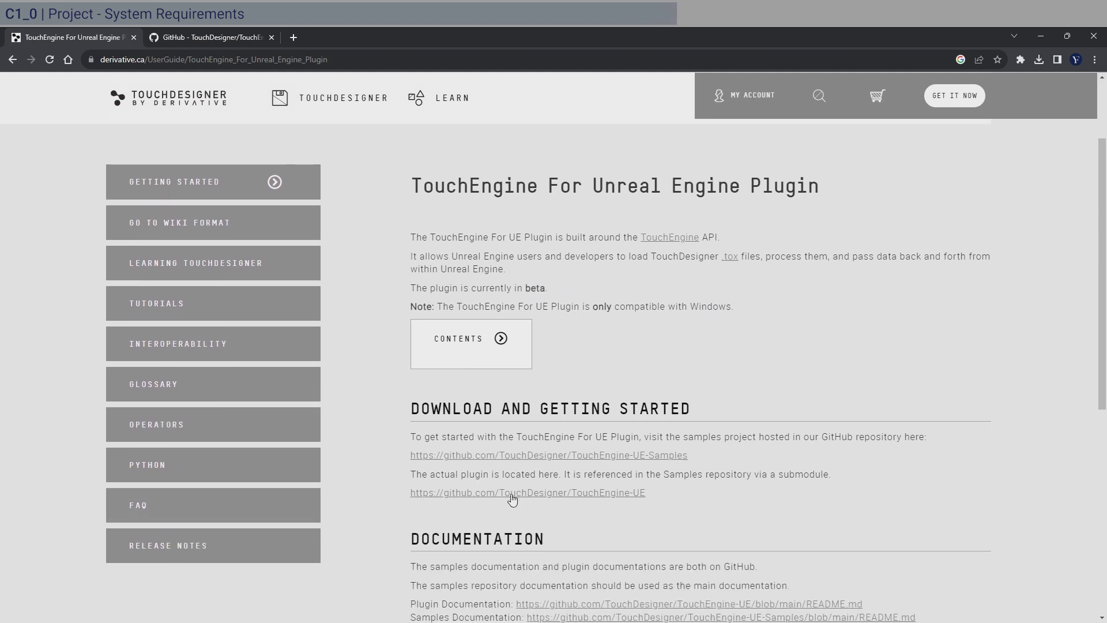
- Check the required Unreal Engine and TouchEngine versions in the TouchEngine-UE repository's README, and open its code download options
{"action": "left_click", "coordinate": [230, 36]}
{"action": "scroll", "coordinate": [498, 476], "scroll_direction": "down", "scroll_amount": 2}
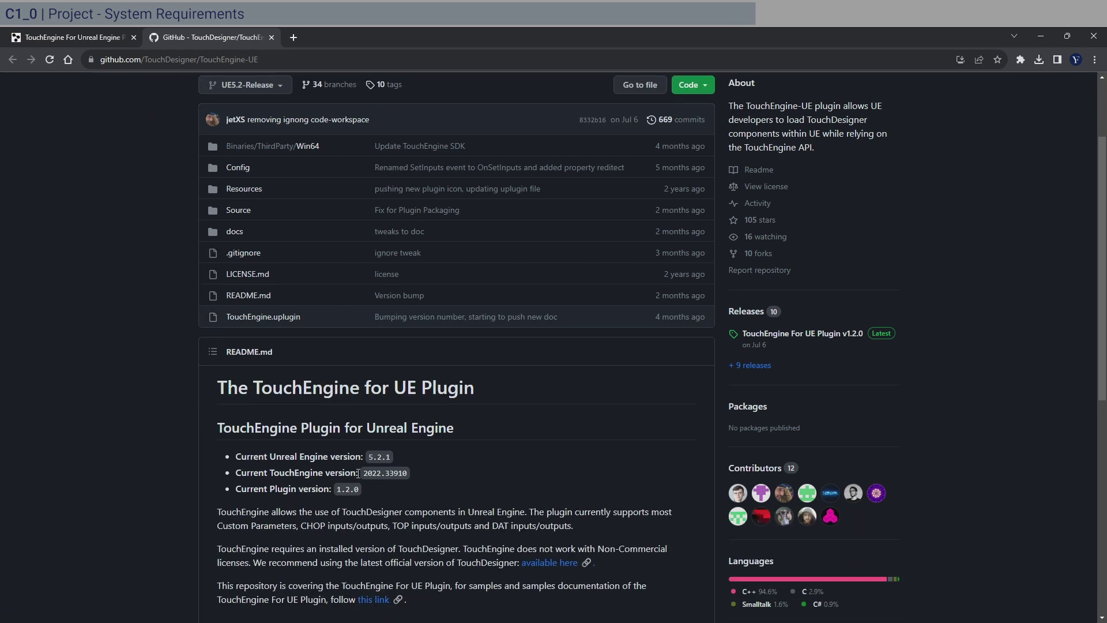
{"action": "left_click_drag", "start_coordinate": [364, 473], "coordinate": [388, 473]}
{"action": "left_click", "coordinate": [388, 473]}
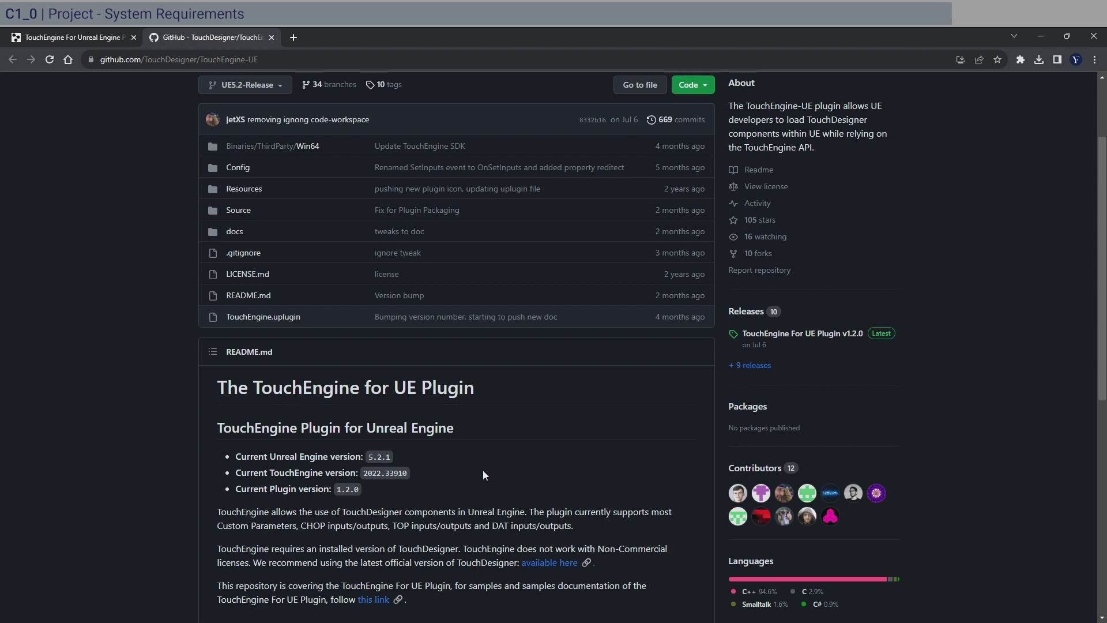
{"action": "scroll", "coordinate": [665, 500], "scroll_direction": "up", "scroll_amount": 2}
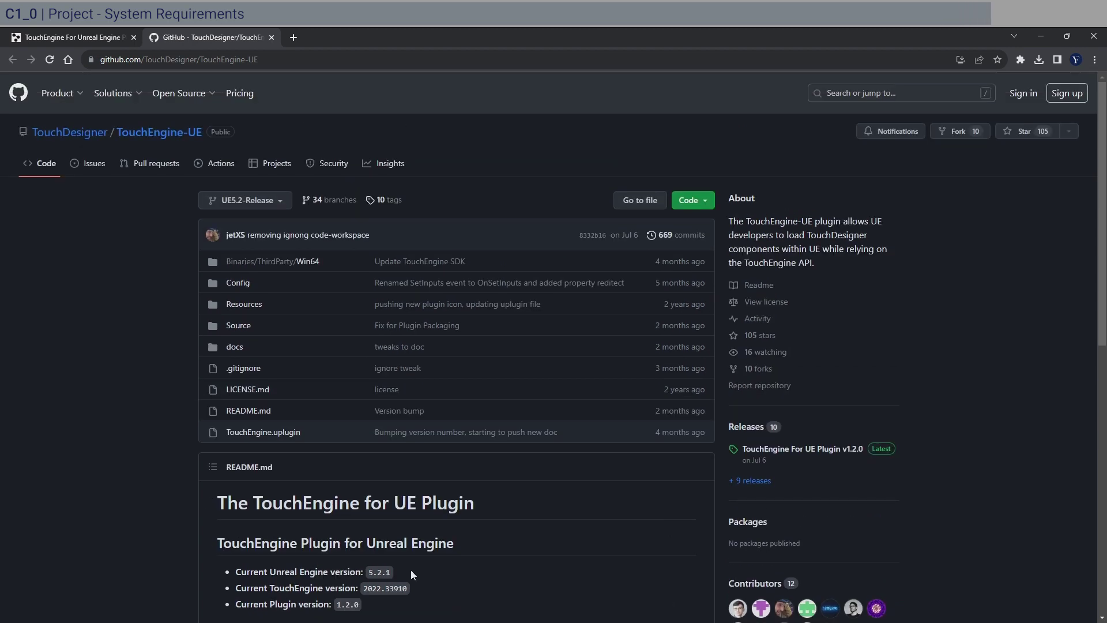
{"action": "left_click", "coordinate": [707, 204]}
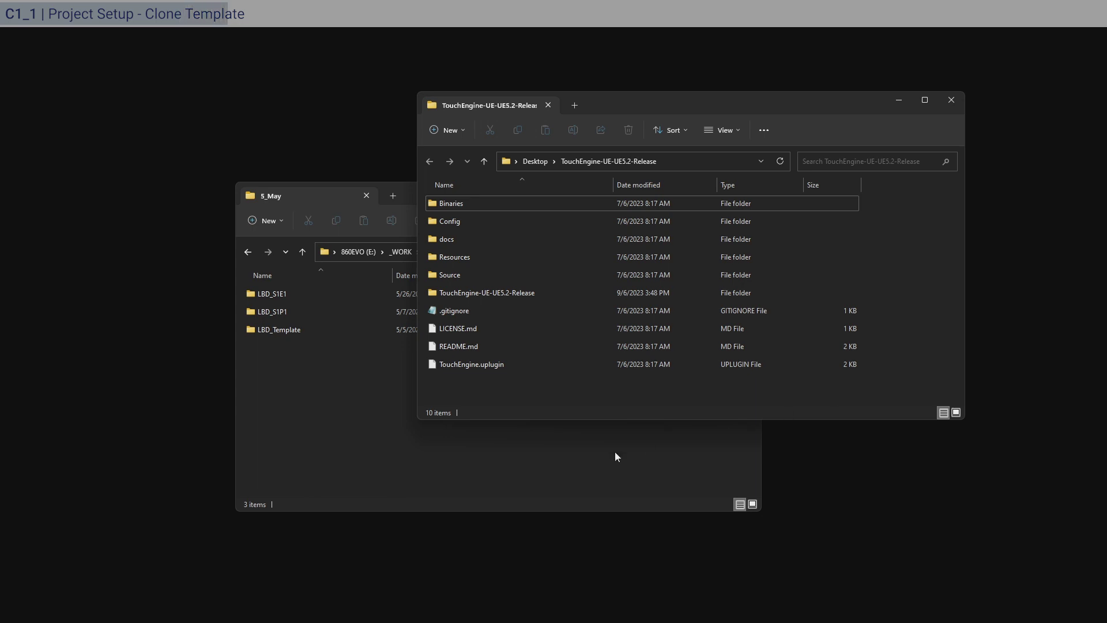
- Copy the LBD_Template folder from 5_May into the 8_September folder under 2023
{"action": "left_click", "coordinate": [578, 465]}
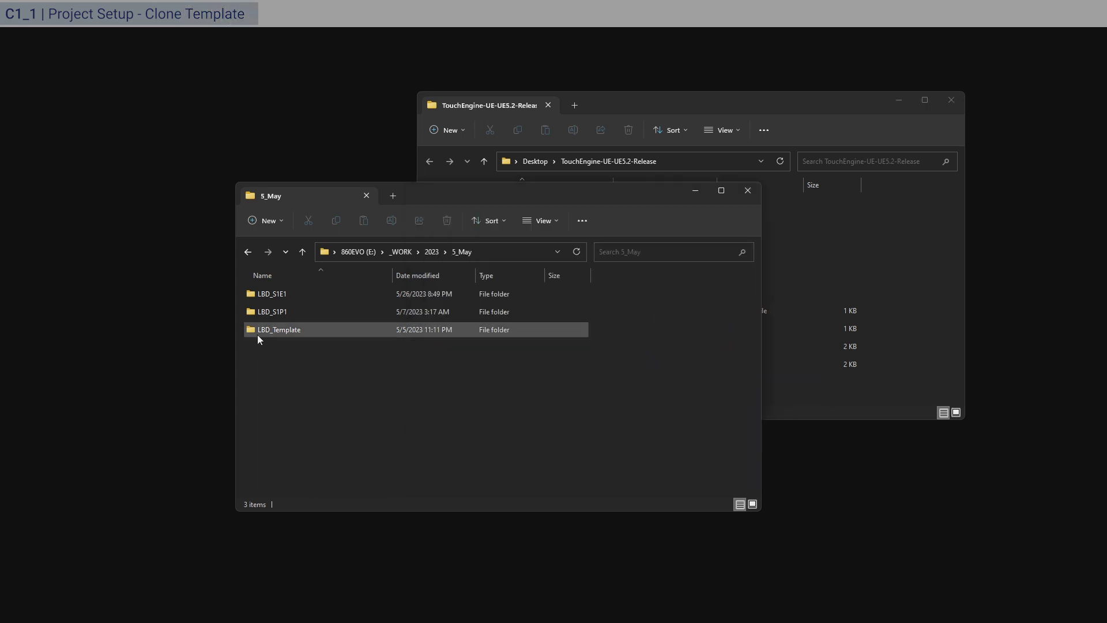
{"action": "left_click", "coordinate": [362, 338]}
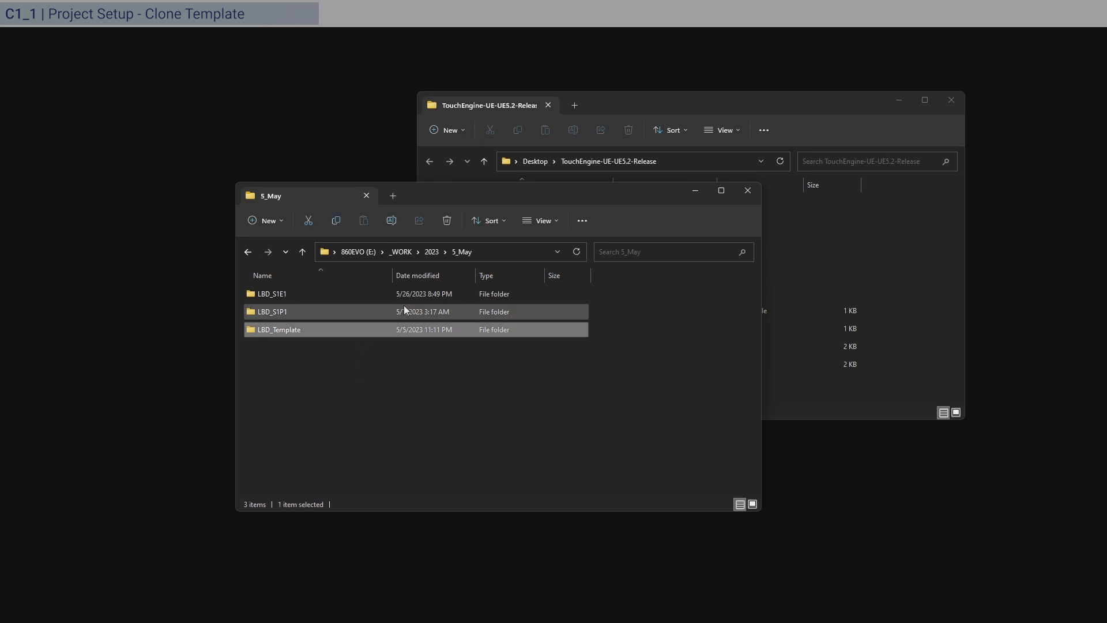
{"action": "left_click", "coordinate": [428, 254]}
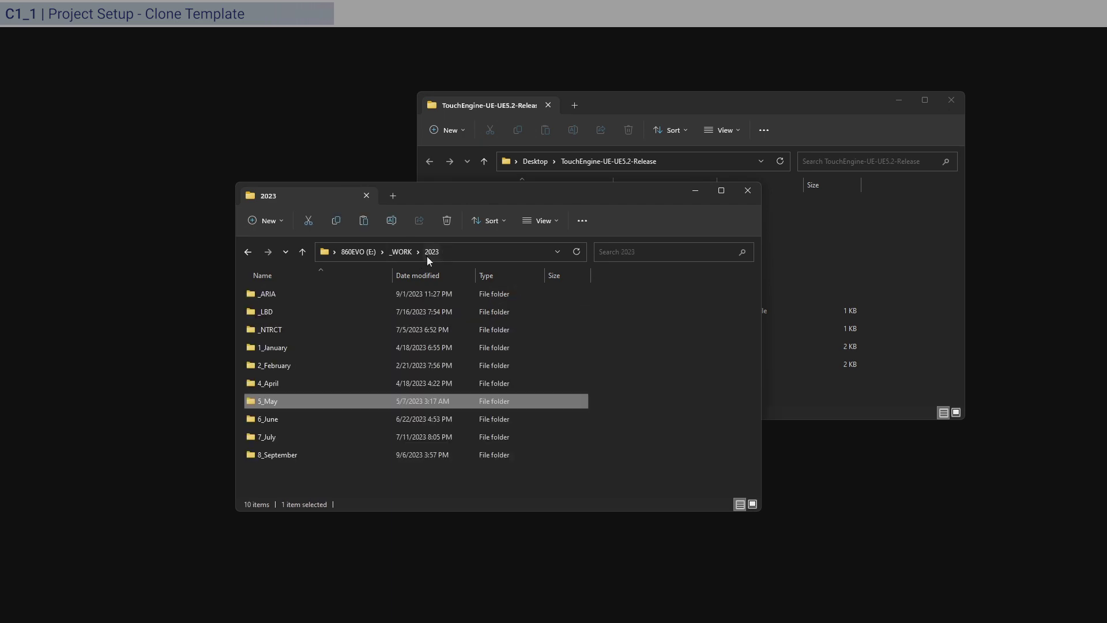
{"action": "double_click", "coordinate": [371, 453]}
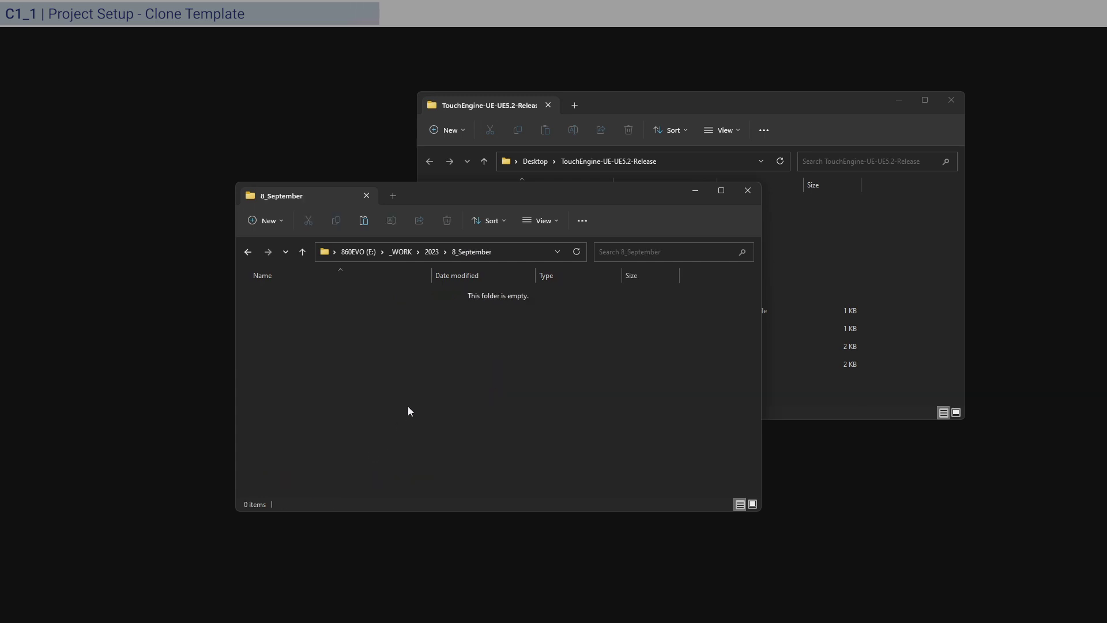
{"action": "key", "text": "ctrl+v"}
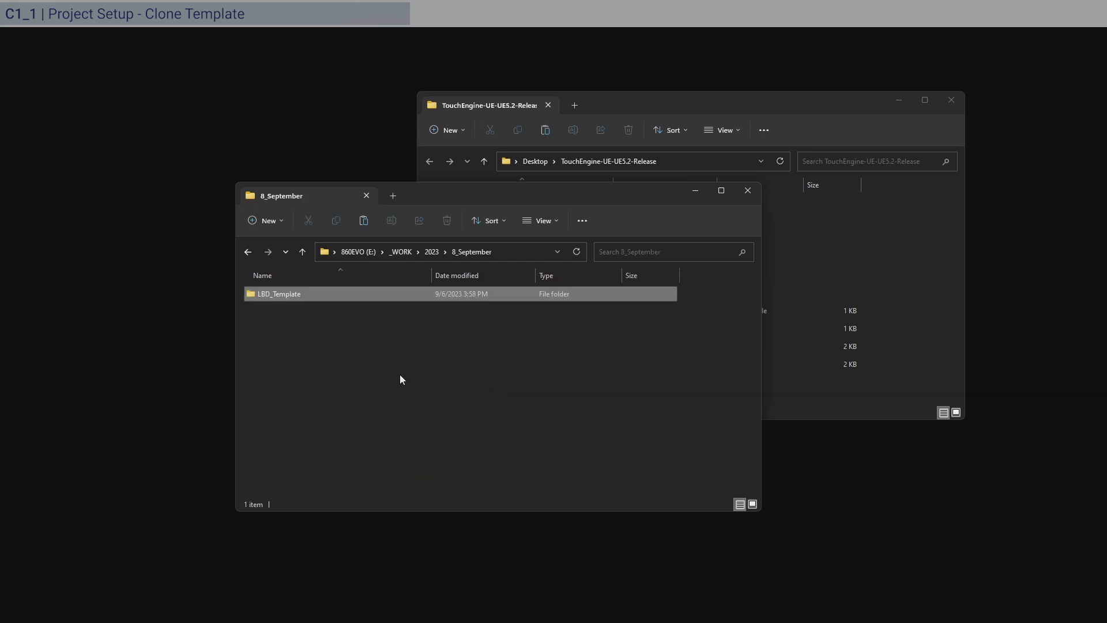
- Rename the copied template folder to LBD_S1P3 and copy that name to the clipboard
{"action": "left_click", "coordinate": [286, 293]}
{"action": "left_click_drag", "start_coordinate": [274, 293], "coordinate": [349, 297]}
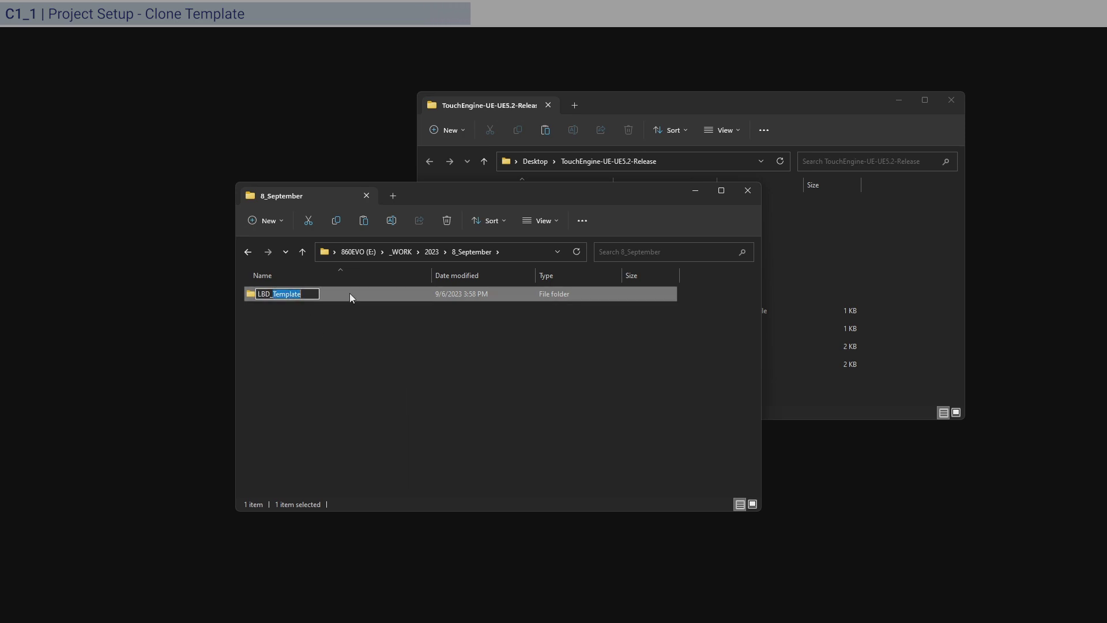
{"action": "type", "text": "S1P"}
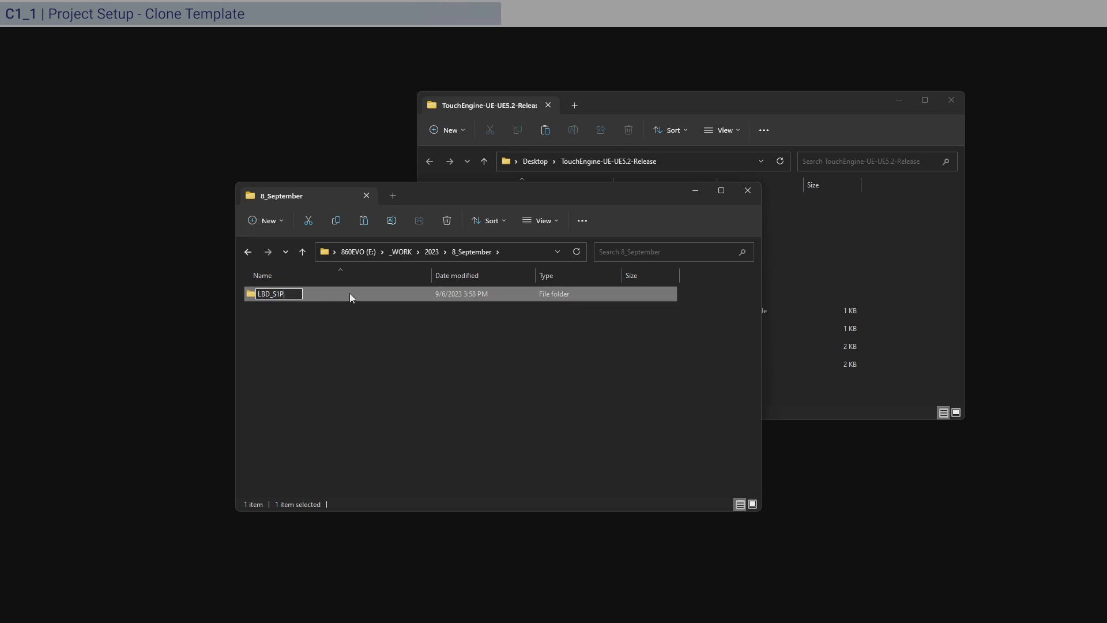
{"action": "type", "text": "3"}
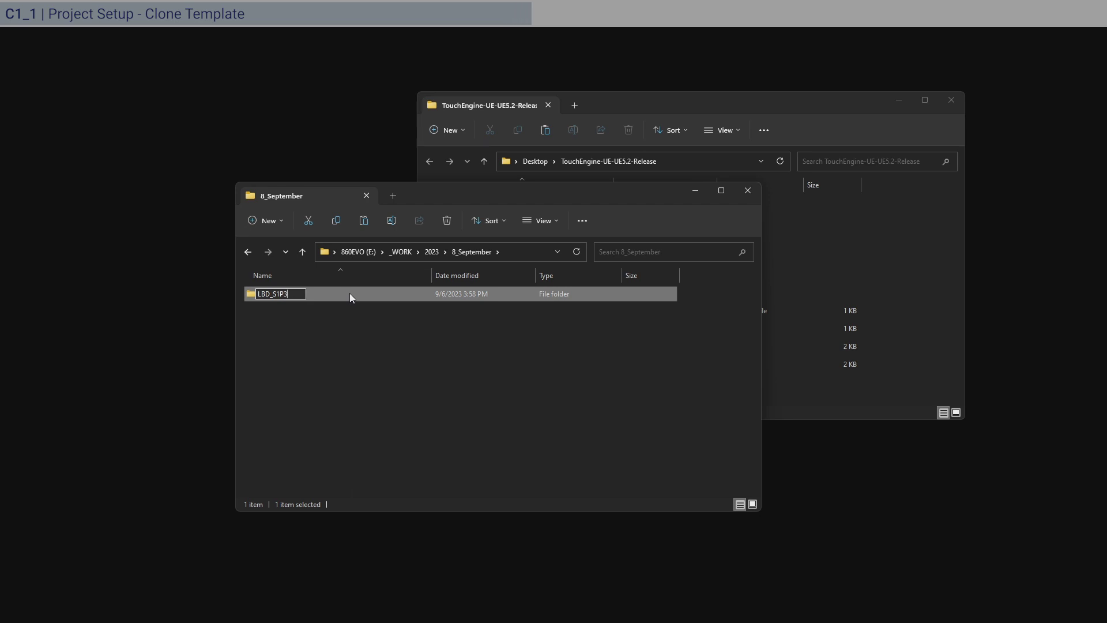
{"action": "key", "text": "ctrl+a"}
{"action": "key", "text": "ctrl+c"}
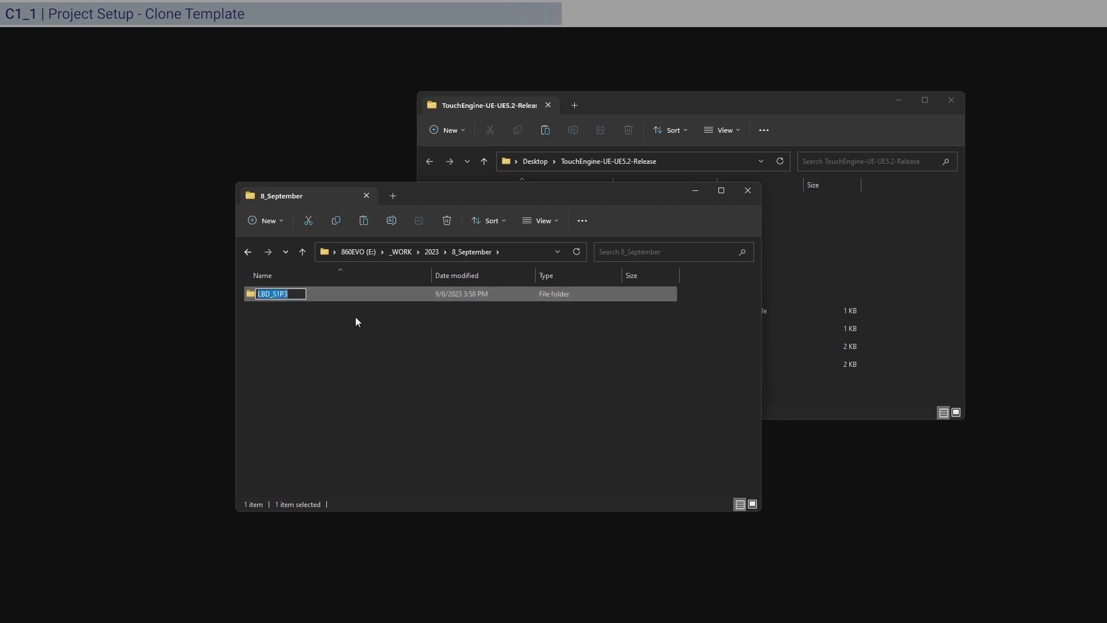
{"action": "left_click", "coordinate": [355, 317]}
- Rename the Unreal project file inside the LBD_S1P3 folder to LBD_S1P3.uproject using the copied name
{"action": "double_click", "coordinate": [359, 299]}
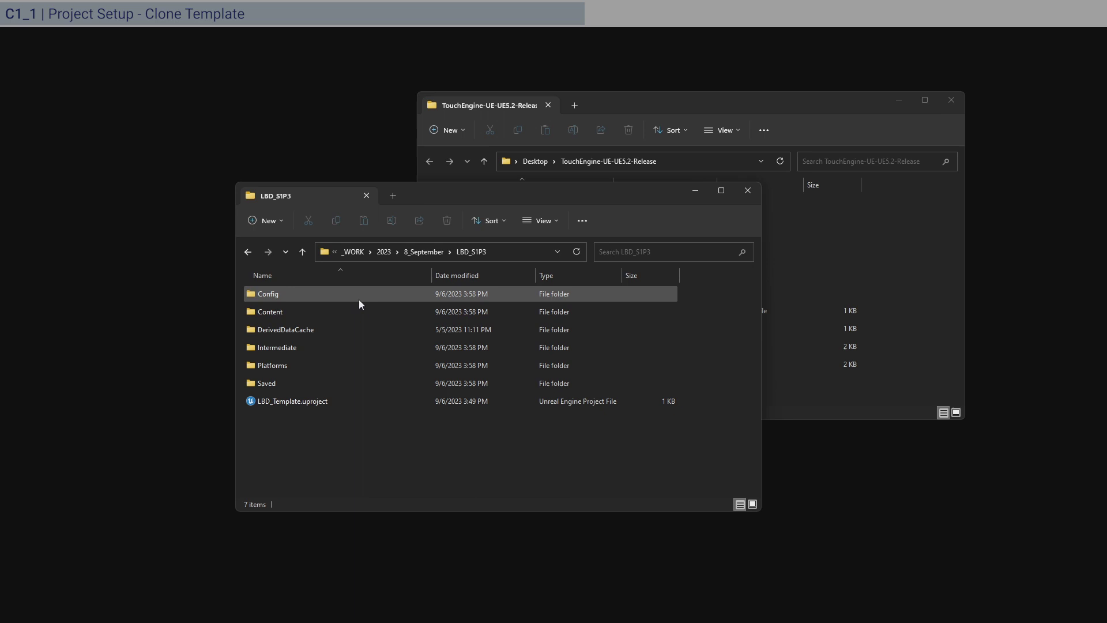
{"action": "left_click", "coordinate": [308, 403]}
{"action": "left_click", "coordinate": [278, 403]}
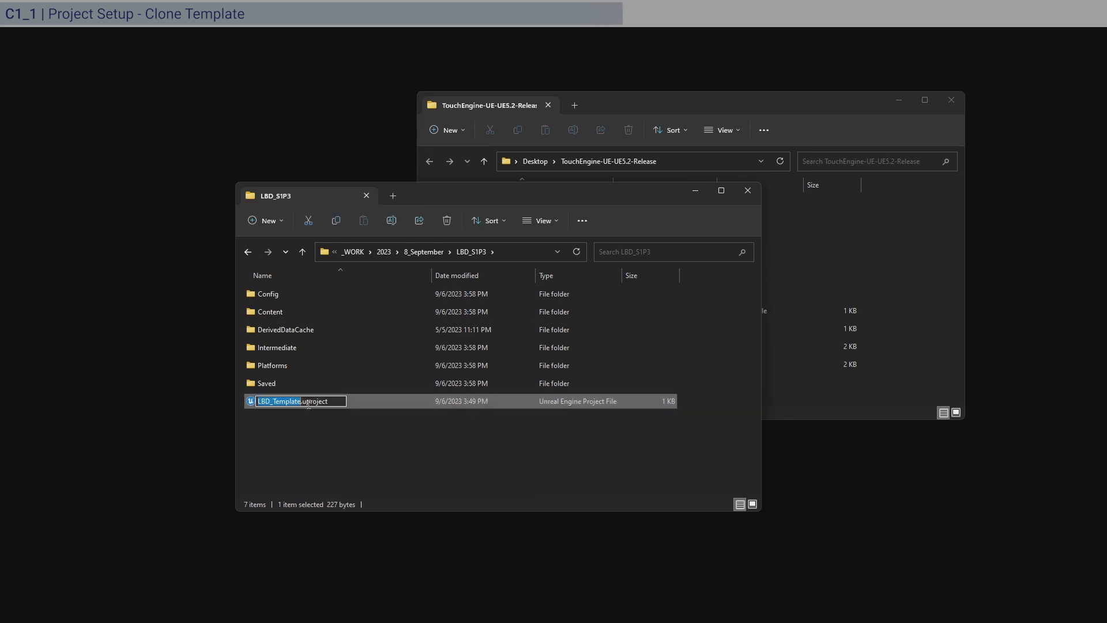
{"action": "key", "text": "ctrl+v"}
{"action": "left_click", "coordinate": [331, 424]}
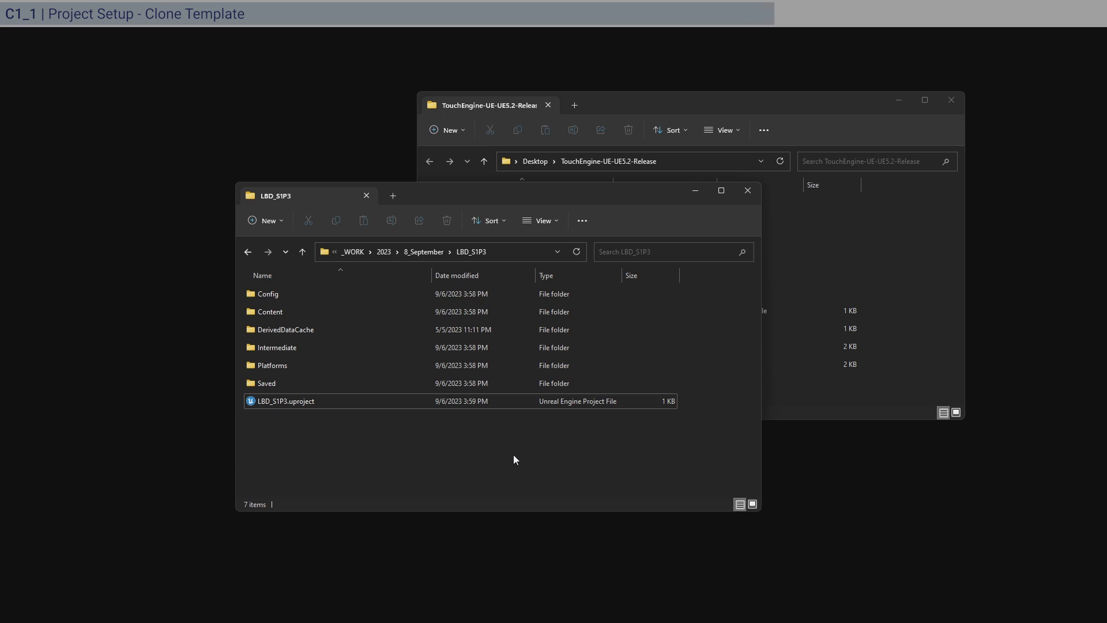
- Switch LBD_S1P3.uproject to Unreal Engine version 5.2 and open the project in Unreal Editor
{"action": "right_click", "coordinate": [301, 395]}
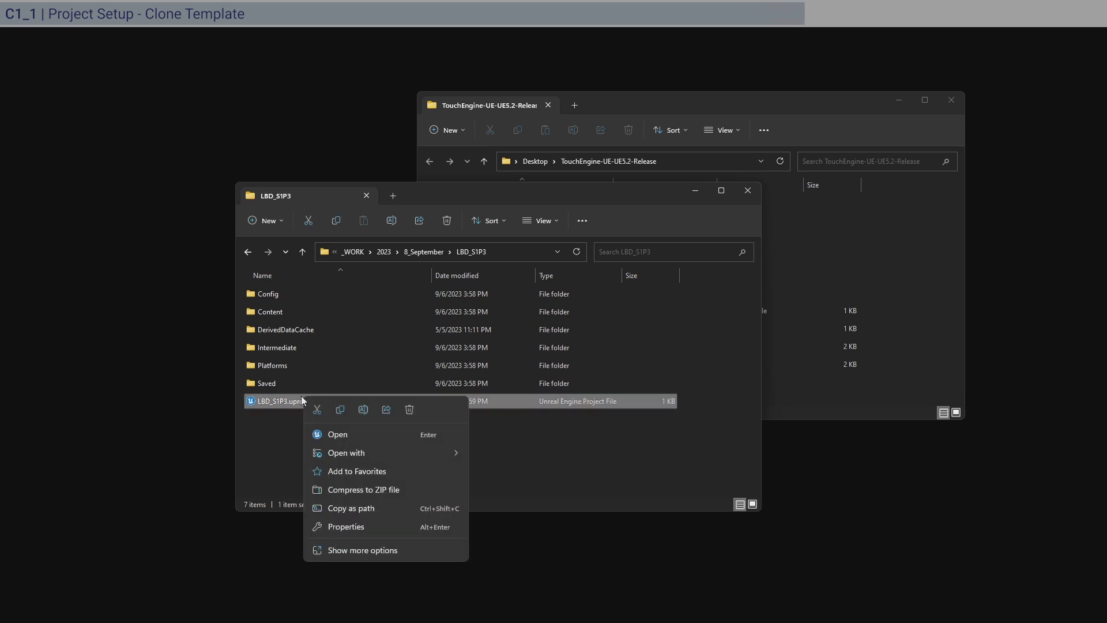
{"action": "left_click", "coordinate": [444, 551]}
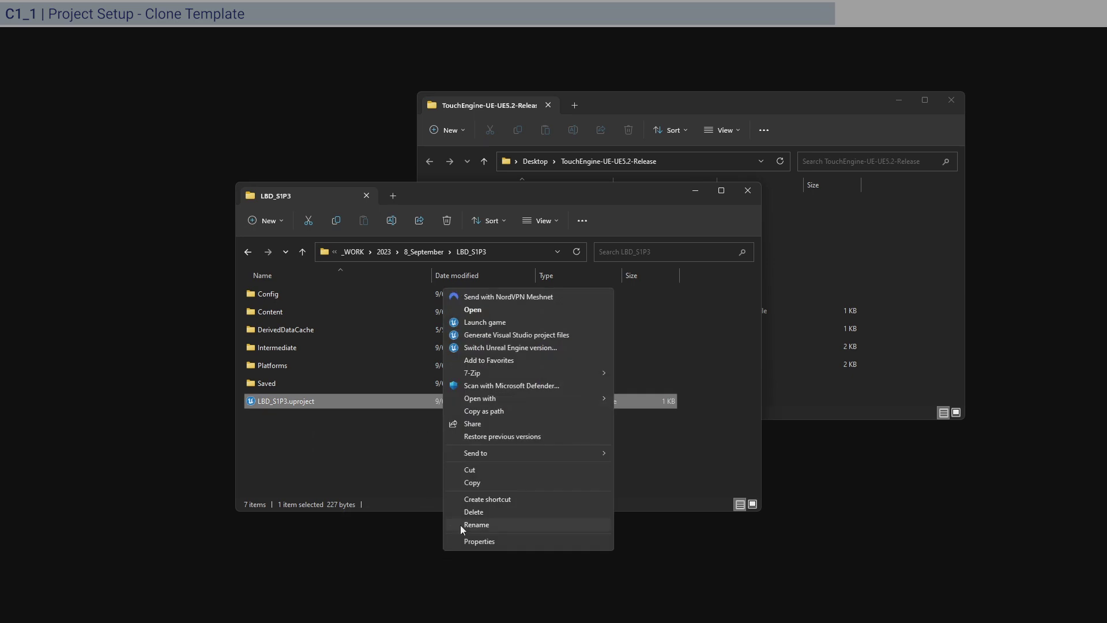
{"action": "left_click", "coordinate": [554, 347]}
{"action": "left_click", "coordinate": [480, 323]}
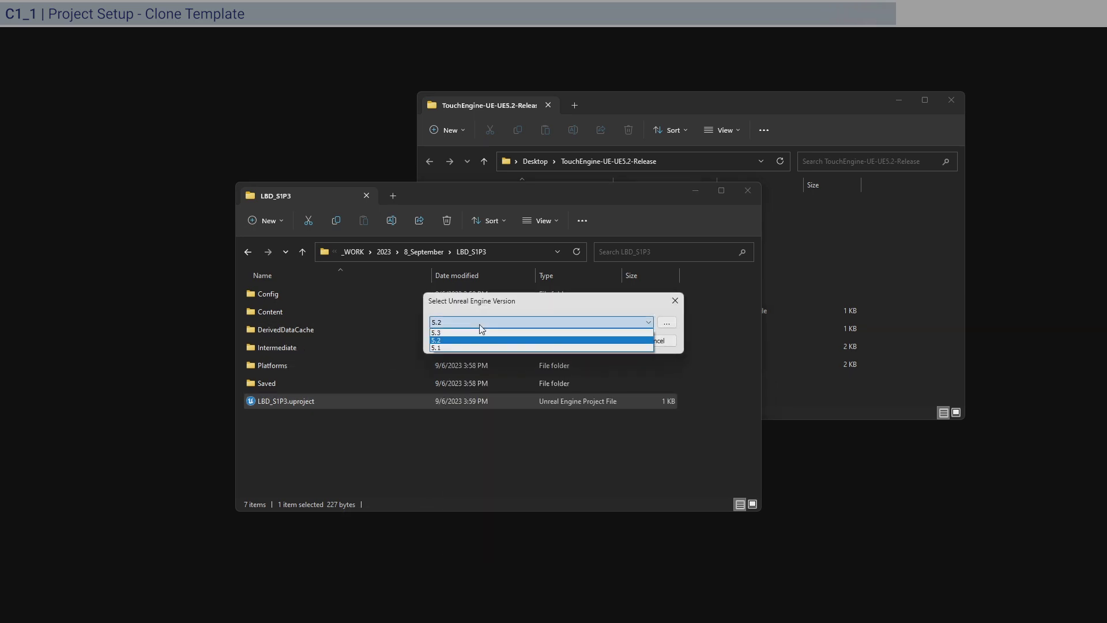
{"action": "left_click", "coordinate": [470, 339]}
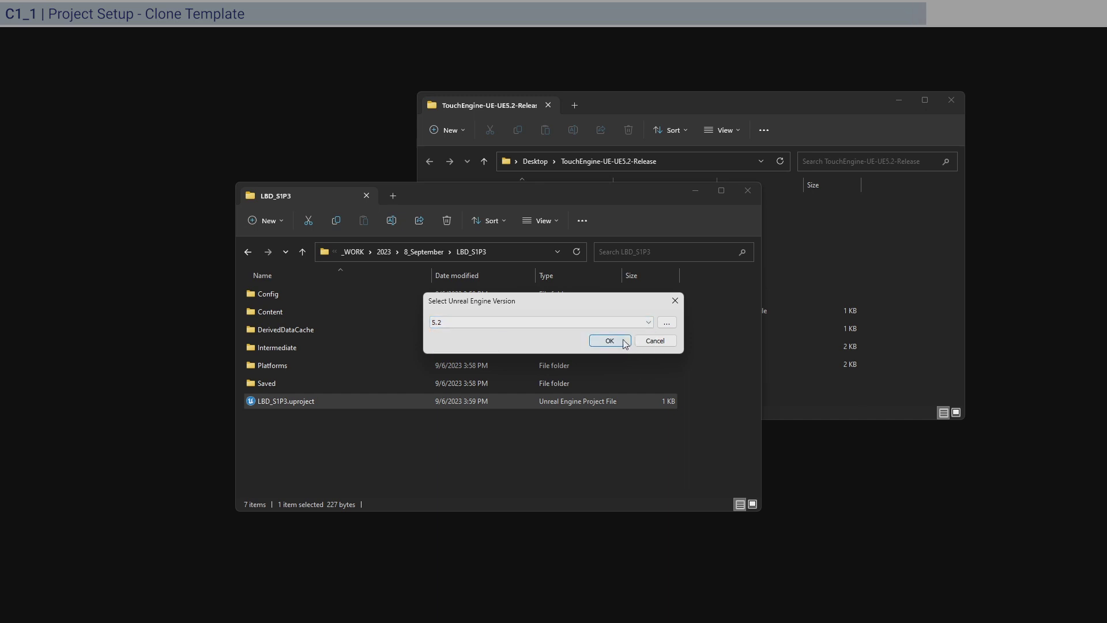
{"action": "left_click", "coordinate": [623, 341]}
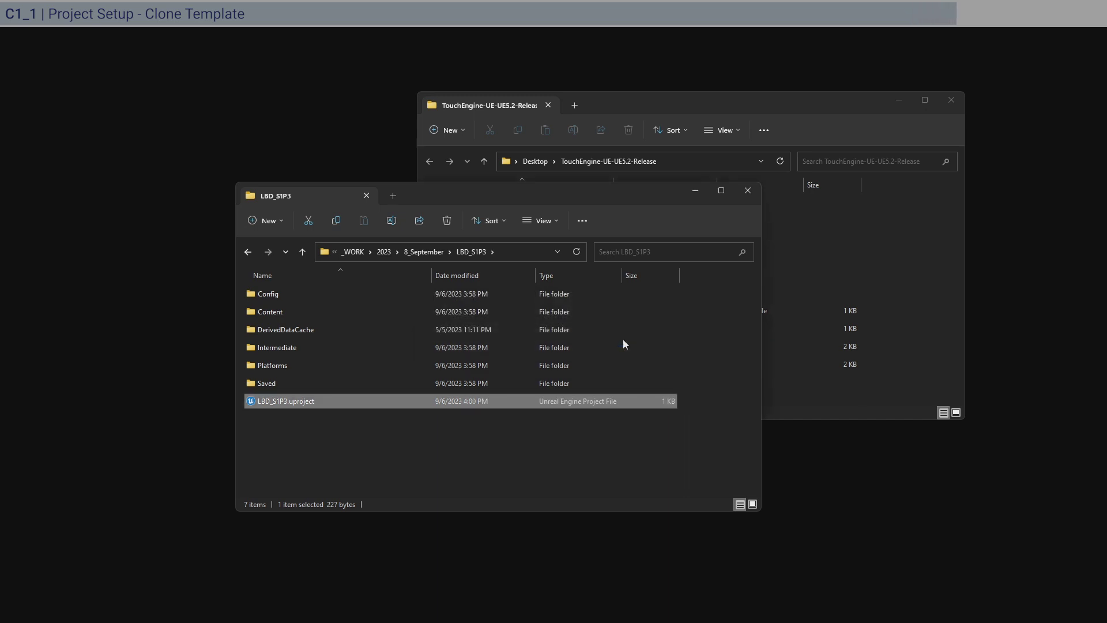
{"action": "double_click", "coordinate": [324, 403]}
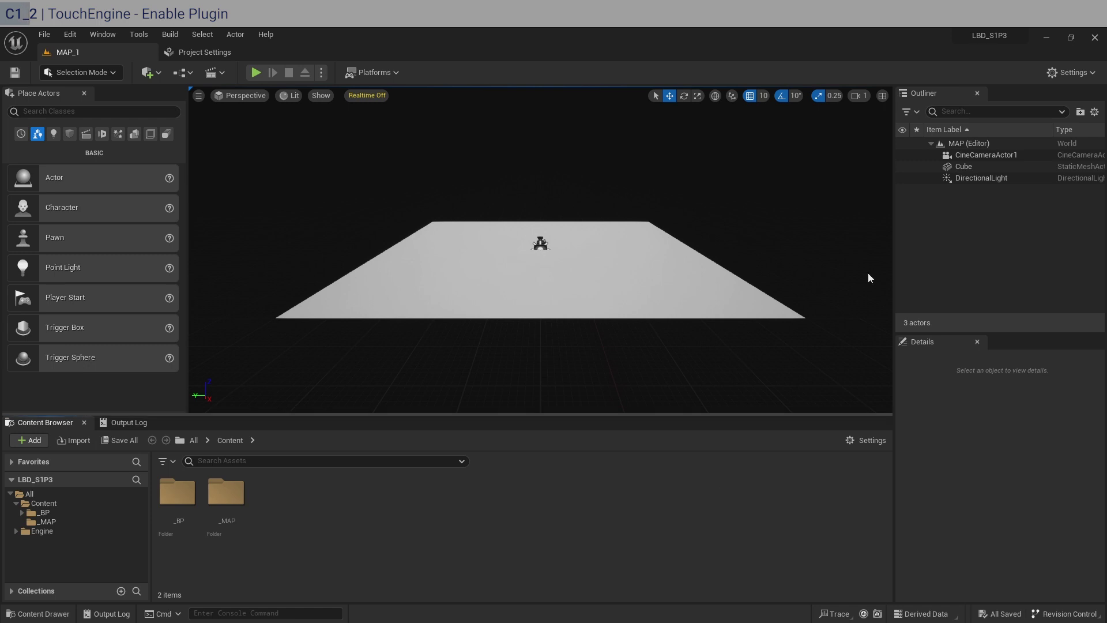
- Close Unreal Editor and create a folder named Plugins in the LBD_S1P3 project folder
{"action": "mouse_move", "coordinate": [999, 41]}
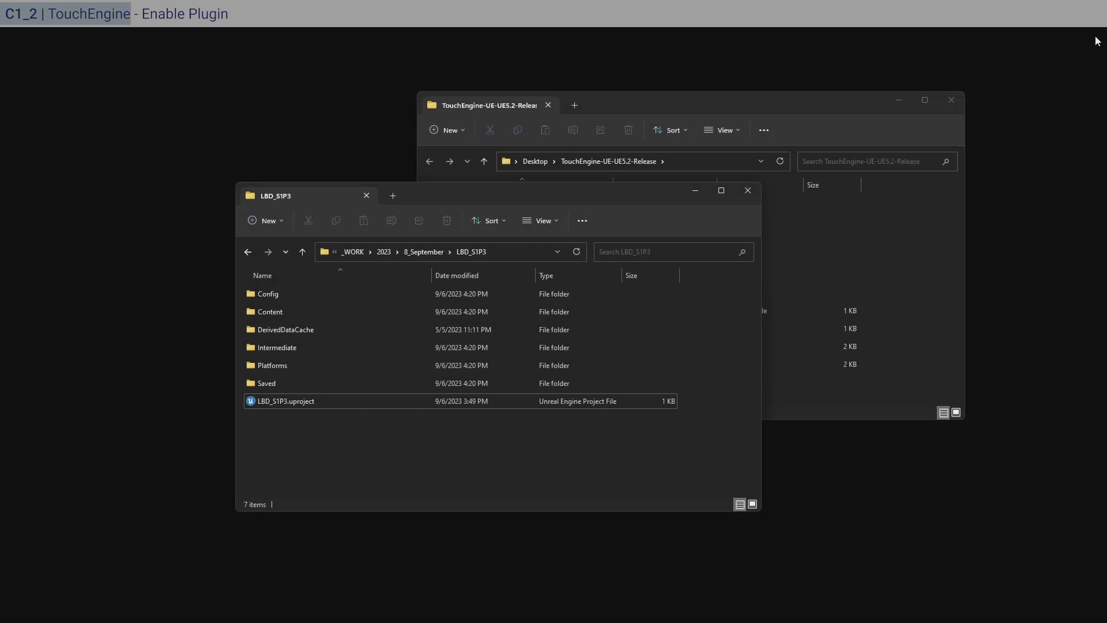
{"action": "left_click", "coordinate": [793, 106]}
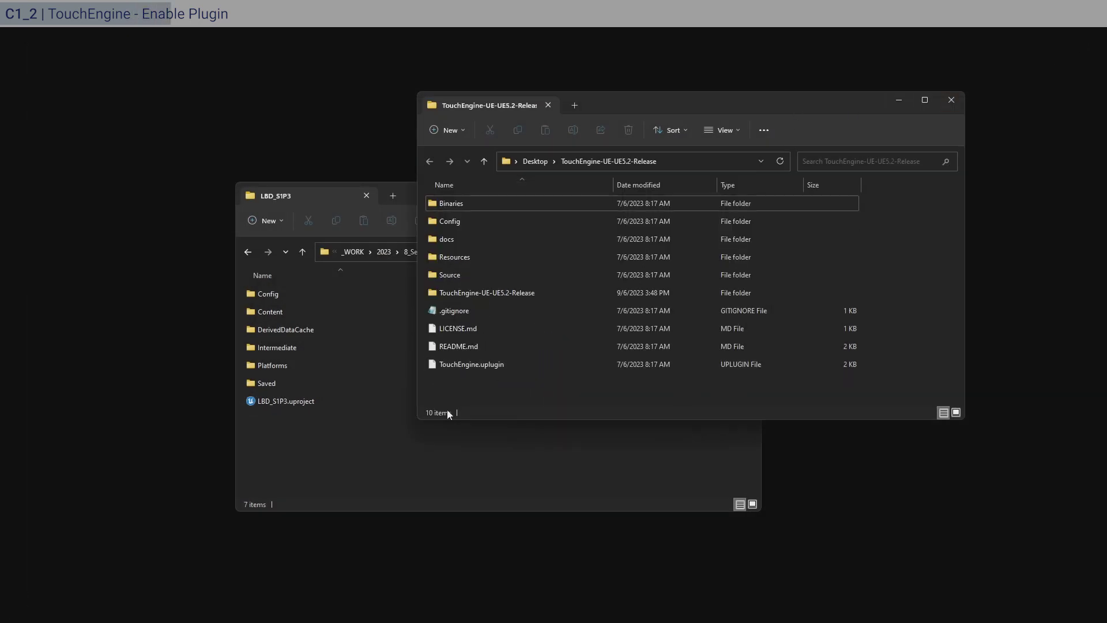
{"action": "left_click", "coordinate": [362, 473]}
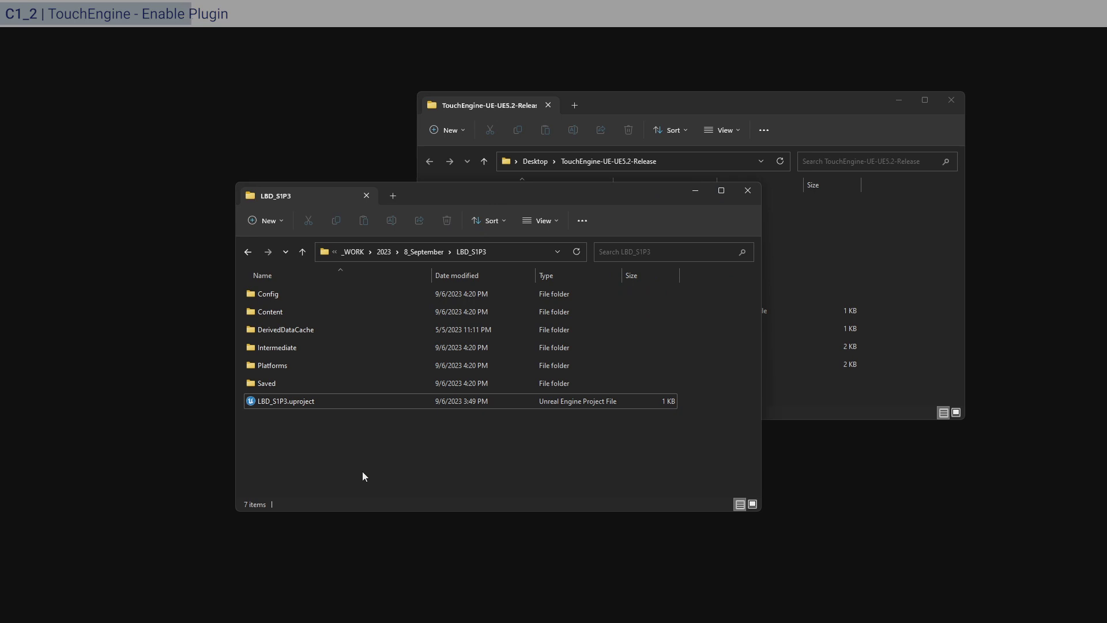
{"action": "key", "text": "ctrl+shift+n"}
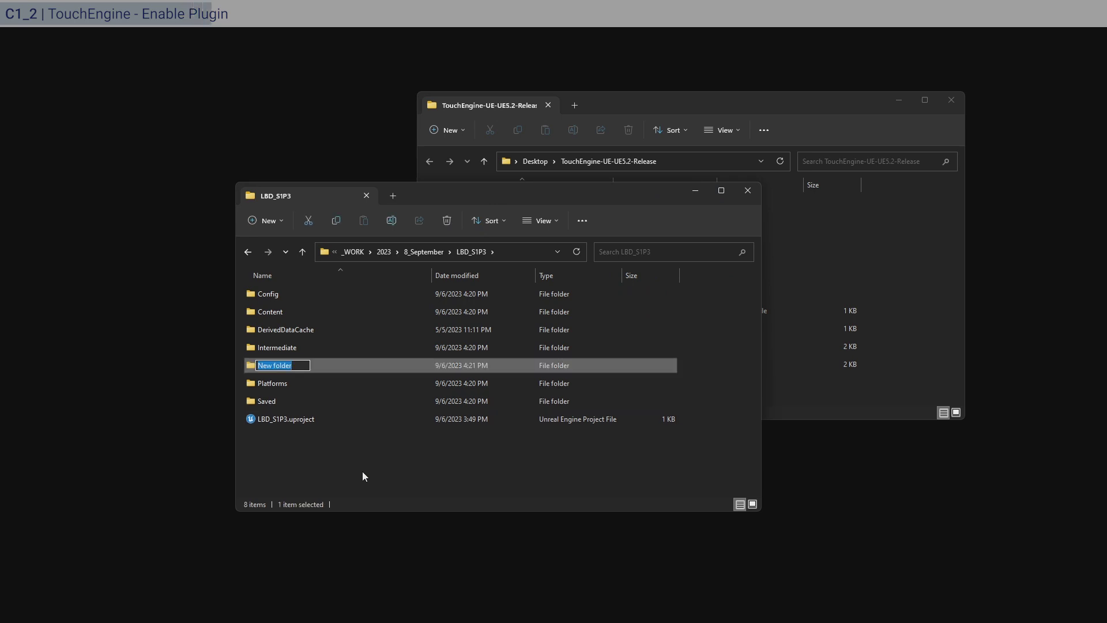
{"action": "type", "text": "Plugins"}
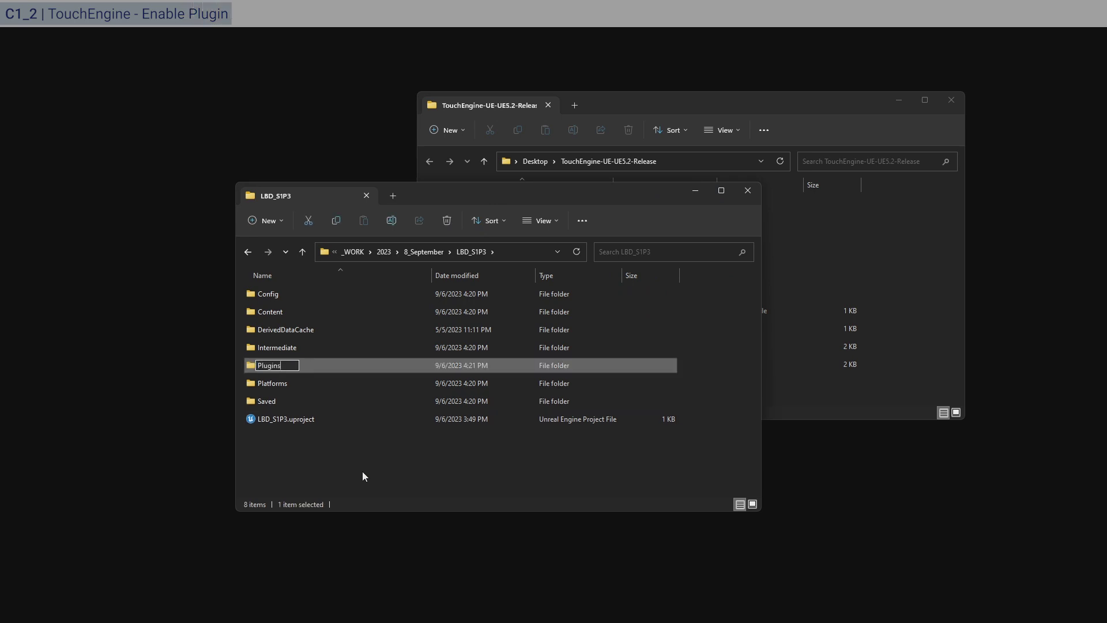
{"action": "key", "text": "Return"}
- Create a subfolder named TouchEngine inside the Plugins folder and open it
{"action": "key", "text": "Return"}
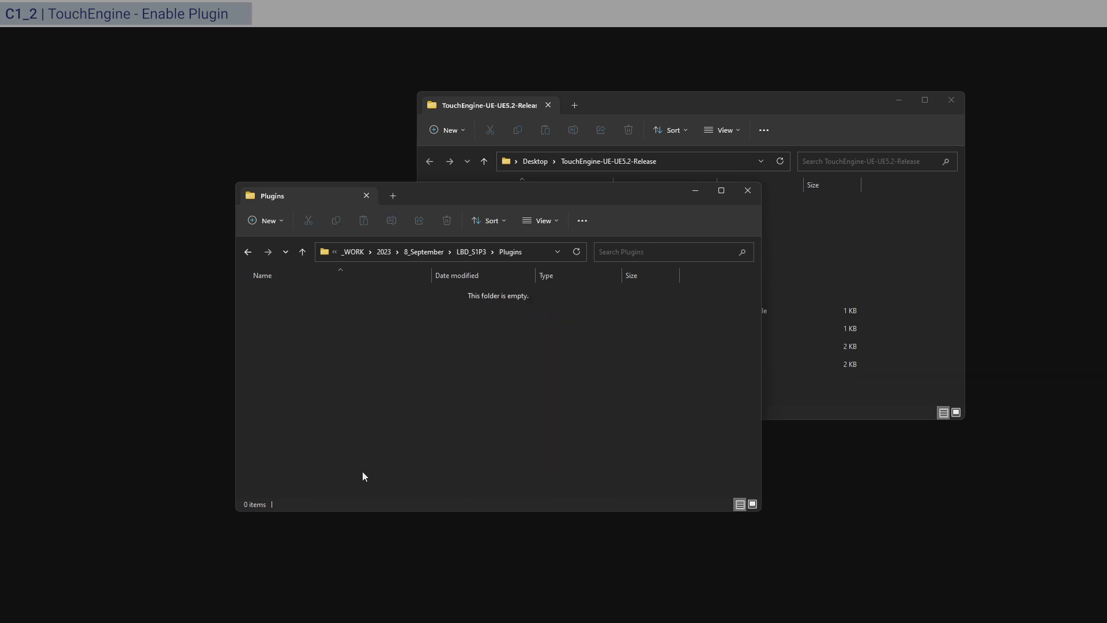
{"action": "key", "text": "ctrl+shift+n"}
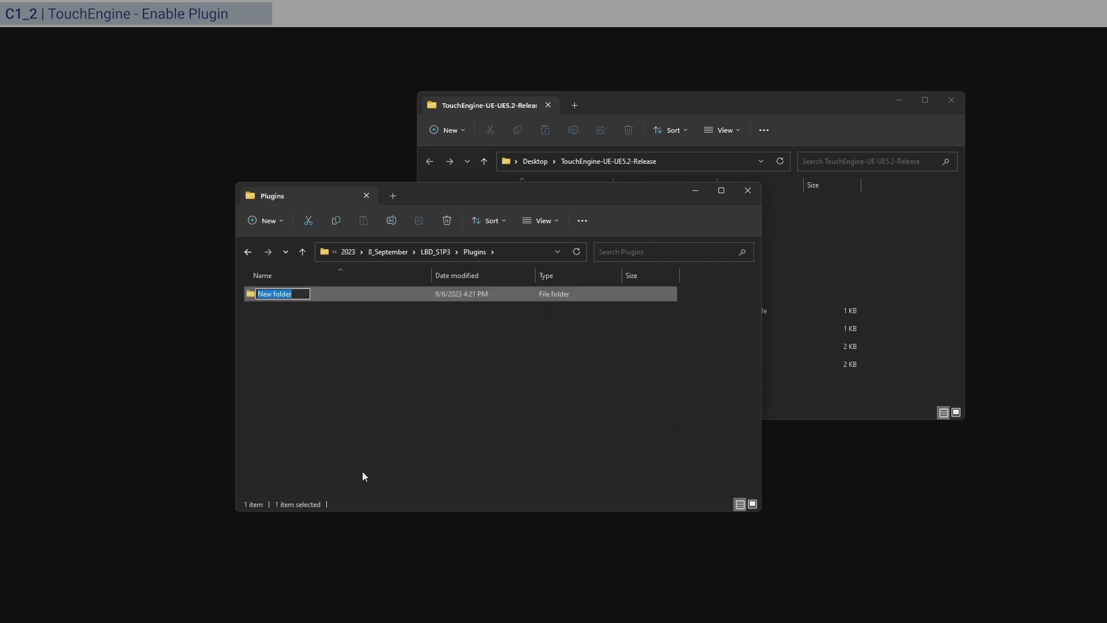
{"action": "type", "text": "TouchEng"}
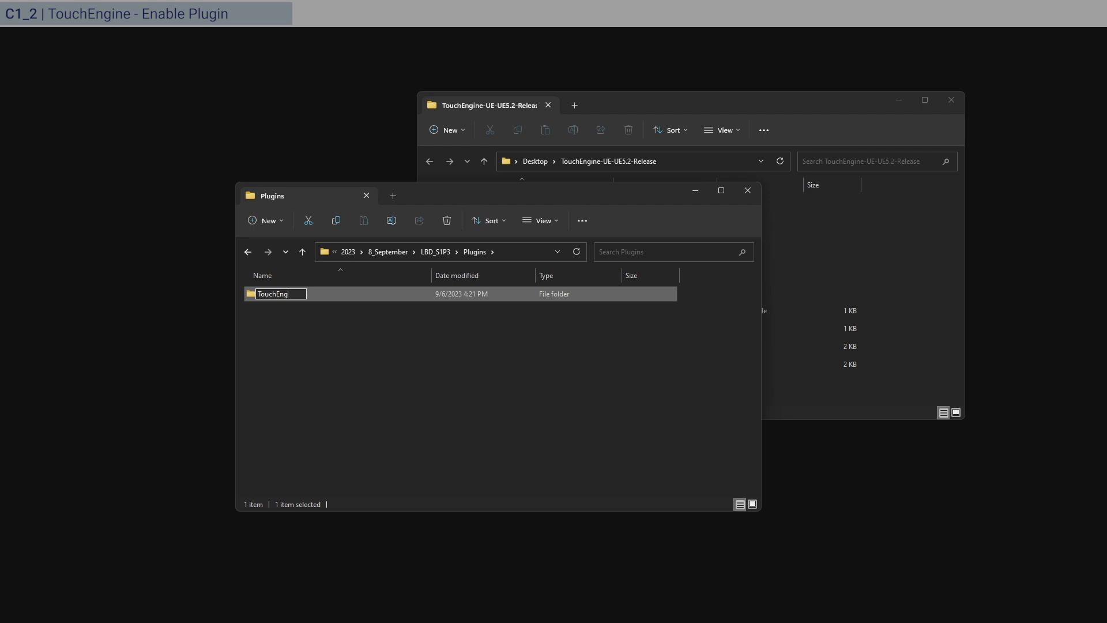
{"action": "type", "text": "ine"}
{"action": "key", "text": "Return"}
{"action": "key", "text": "Return"}
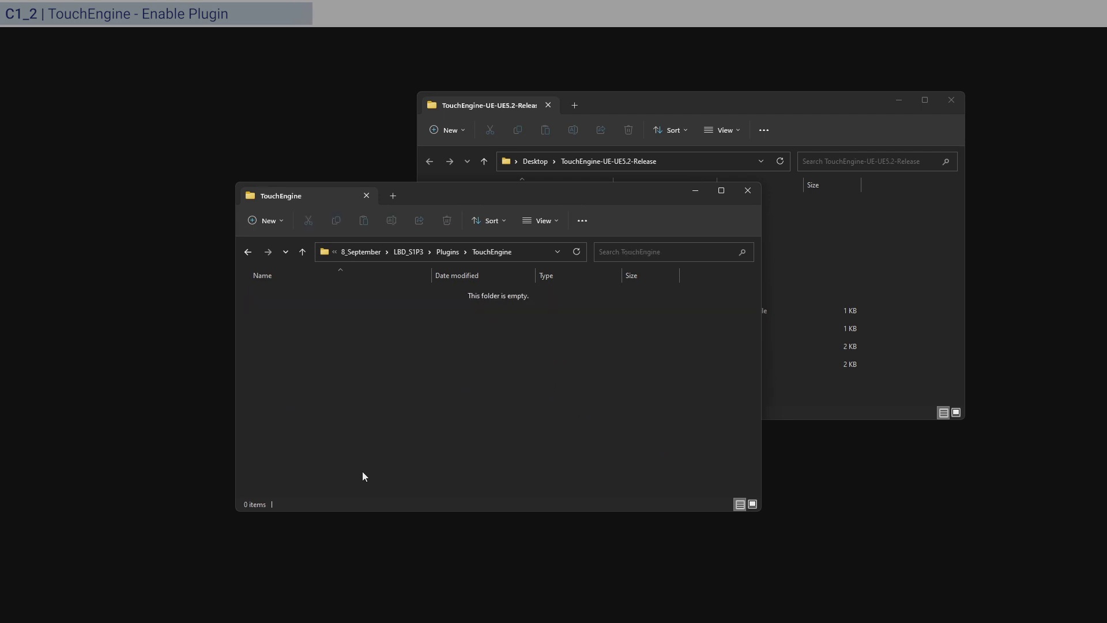
- Copy the entire contents of the TouchEngine-UE-UE5.2-Release folder into the project's Plugins/TouchEngine folder
{"action": "left_click", "coordinate": [830, 387]}
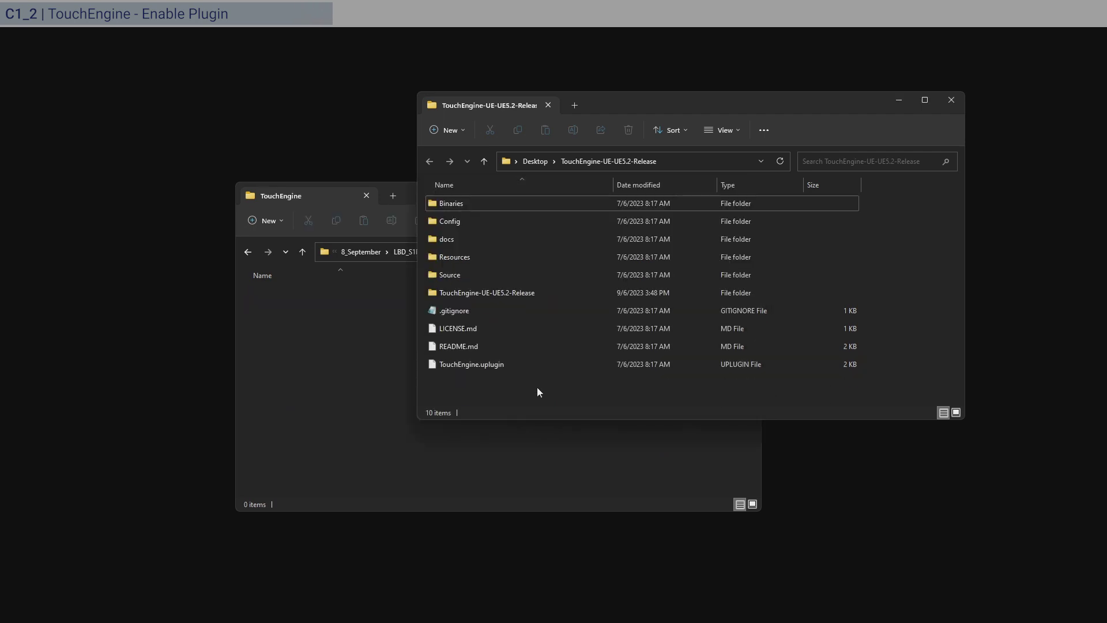
{"action": "left_click_drag", "start_coordinate": [537, 386], "coordinate": [483, 187]}
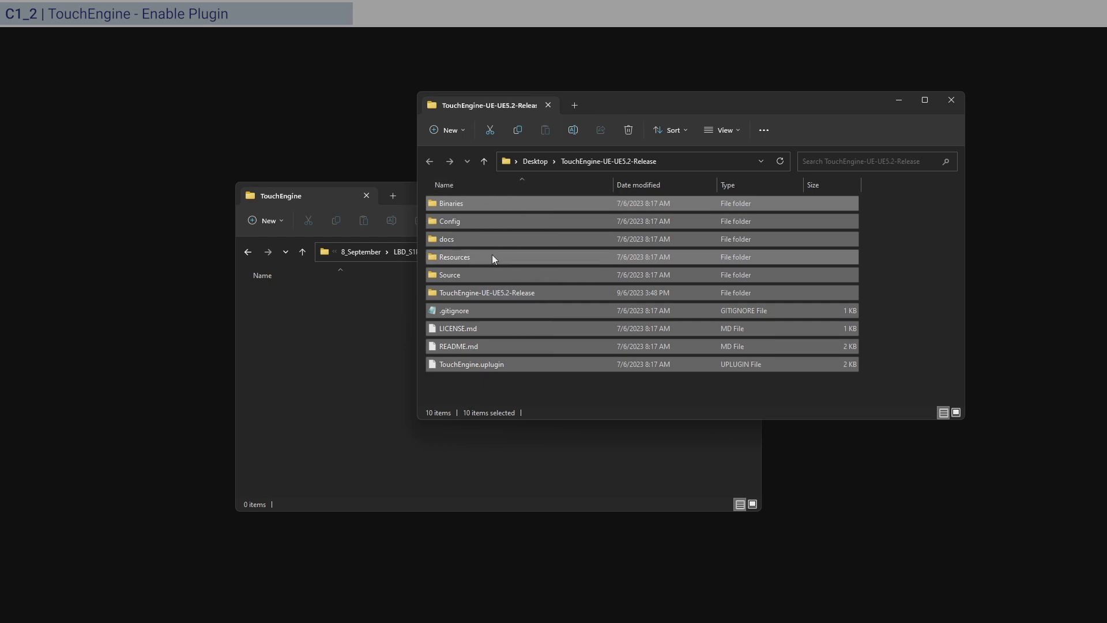
{"action": "left_click", "coordinate": [378, 326]}
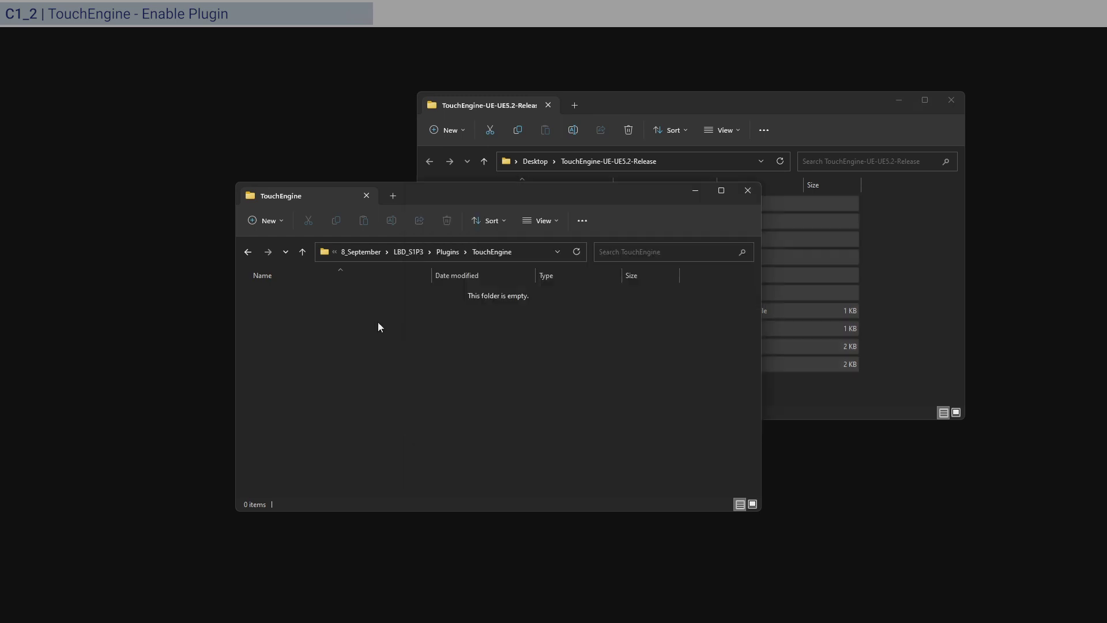
{"action": "key", "text": "ctrl+v"}
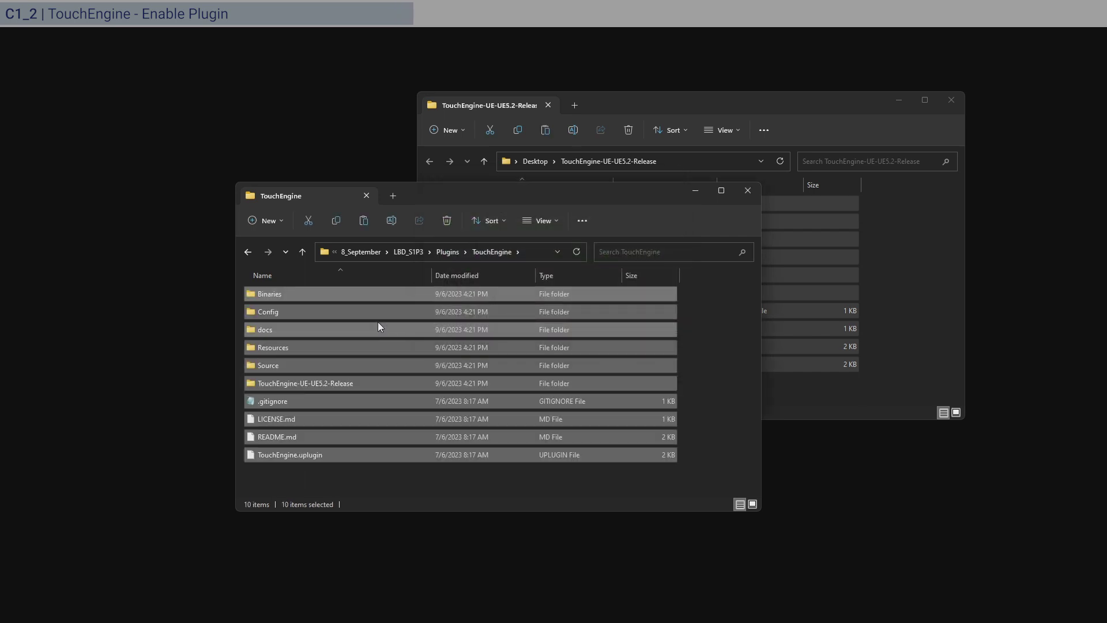
- Open LBD_S1P3.uproject from the LBD_S1P3 folder and enable the TouchEngine plugin in the project
{"action": "left_click", "coordinate": [399, 255]}
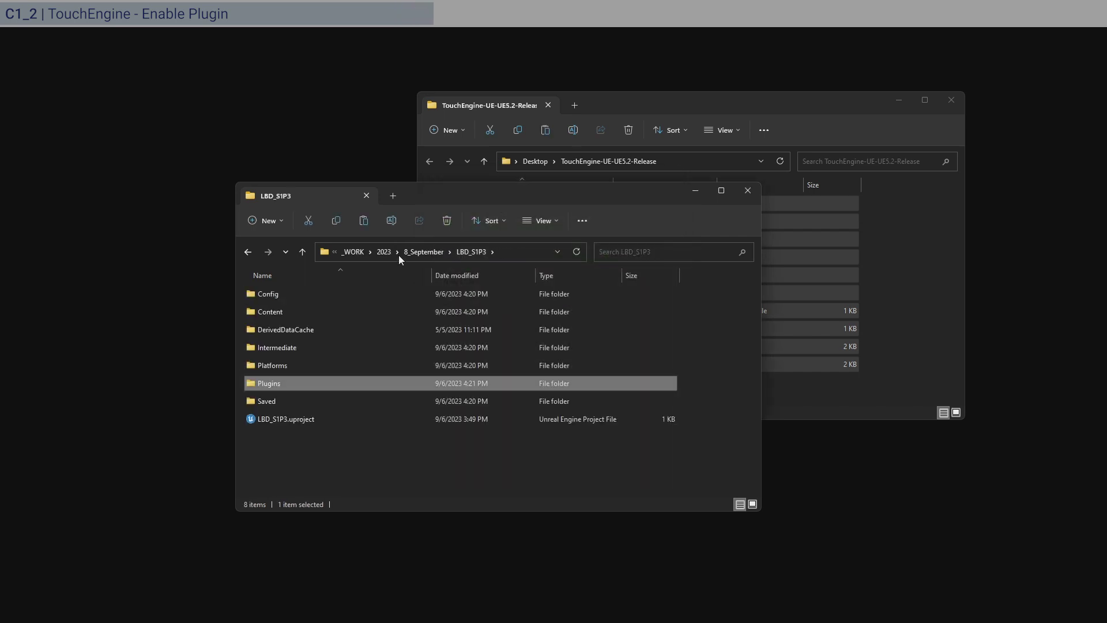
{"action": "left_click", "coordinate": [326, 421]}
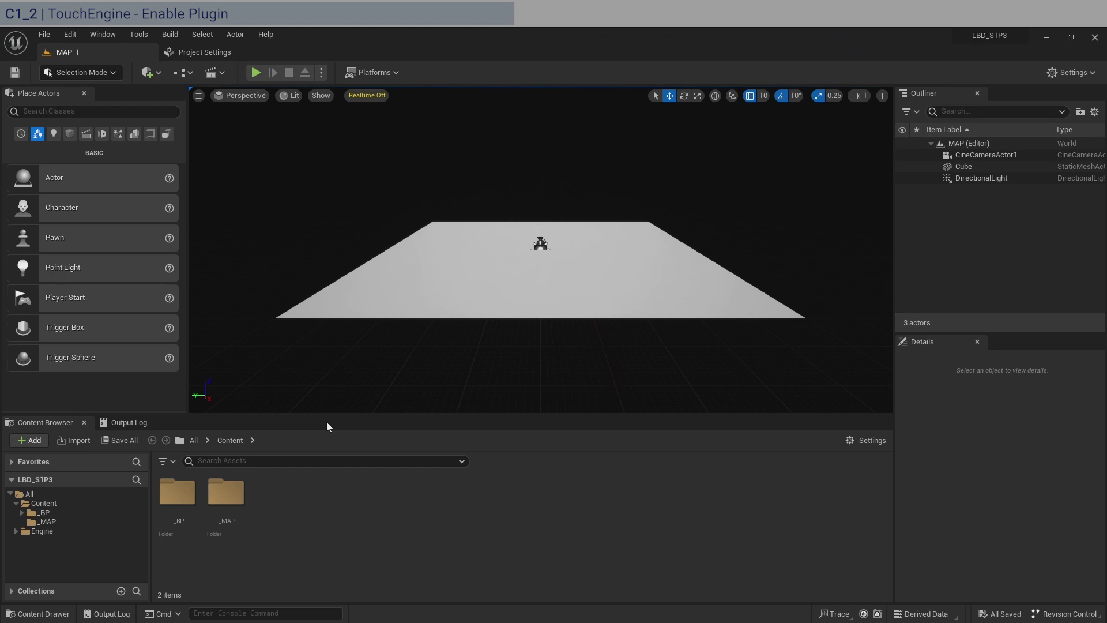
{"action": "left_click", "coordinate": [69, 33]}
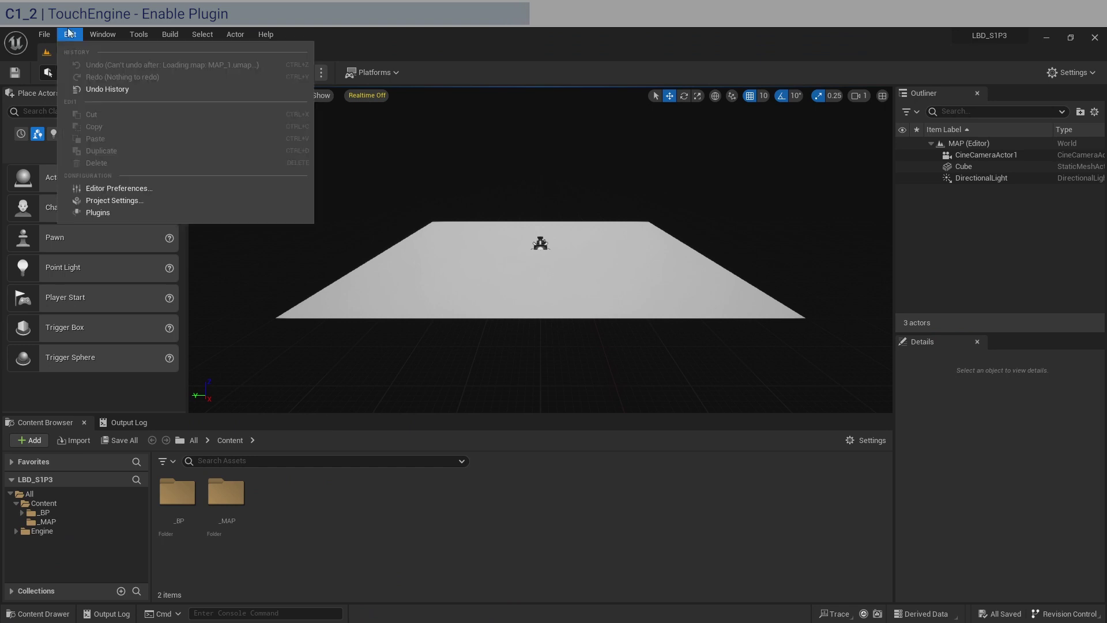
{"action": "left_click", "coordinate": [128, 215]}
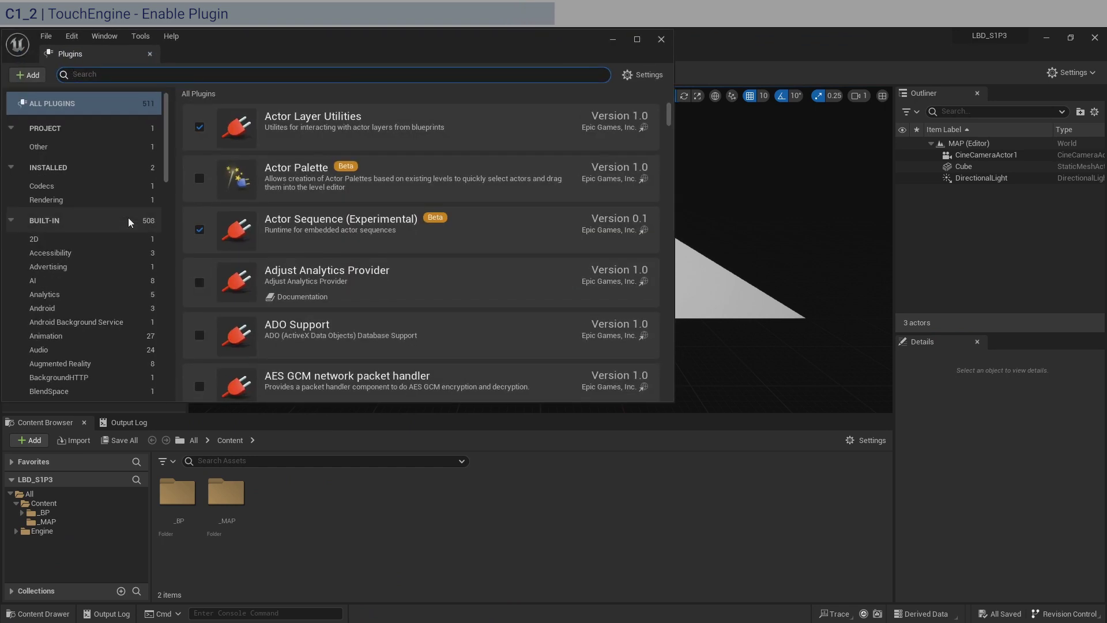
{"action": "type", "text": "touch"}
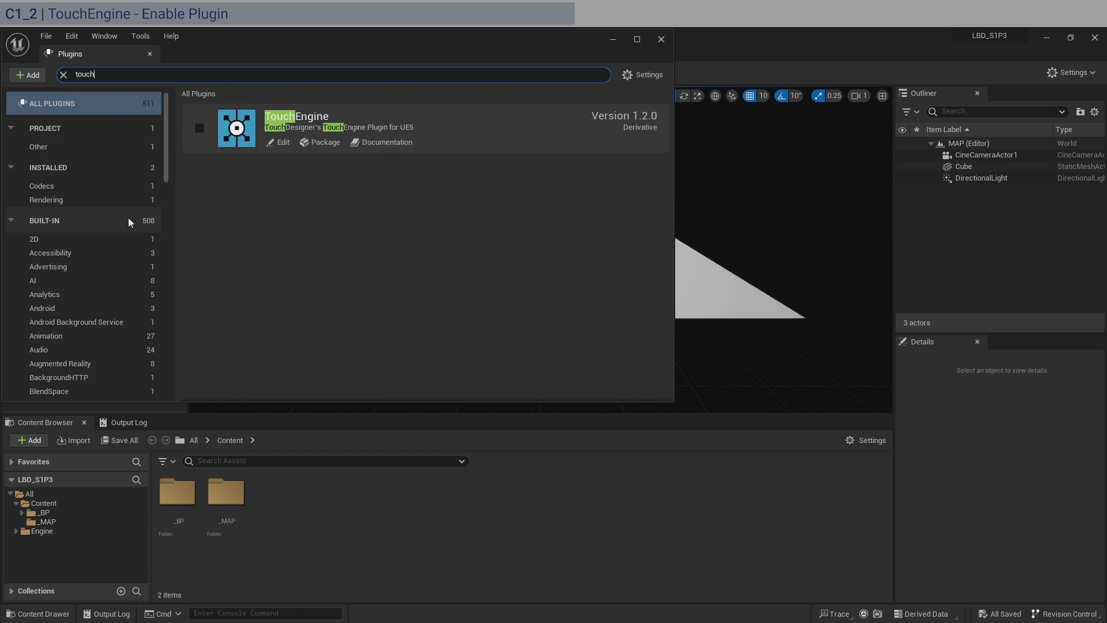
{"action": "left_click", "coordinate": [200, 128]}
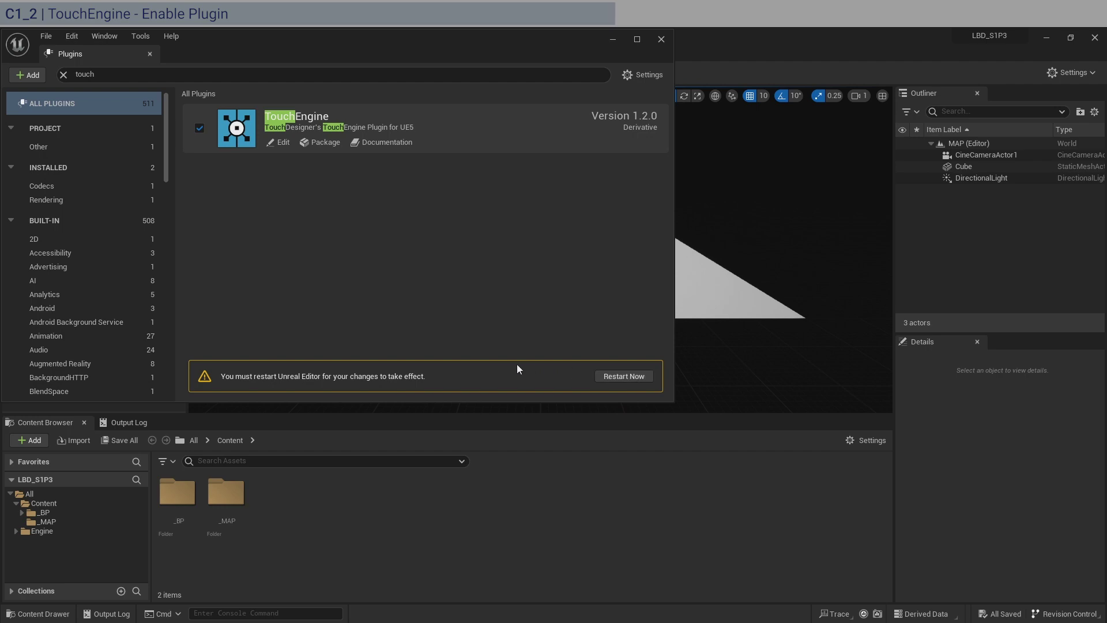
- Restart Unreal Editor and agree to rebuild the missing TouchEngine modules
{"action": "left_click", "coordinate": [624, 376]}
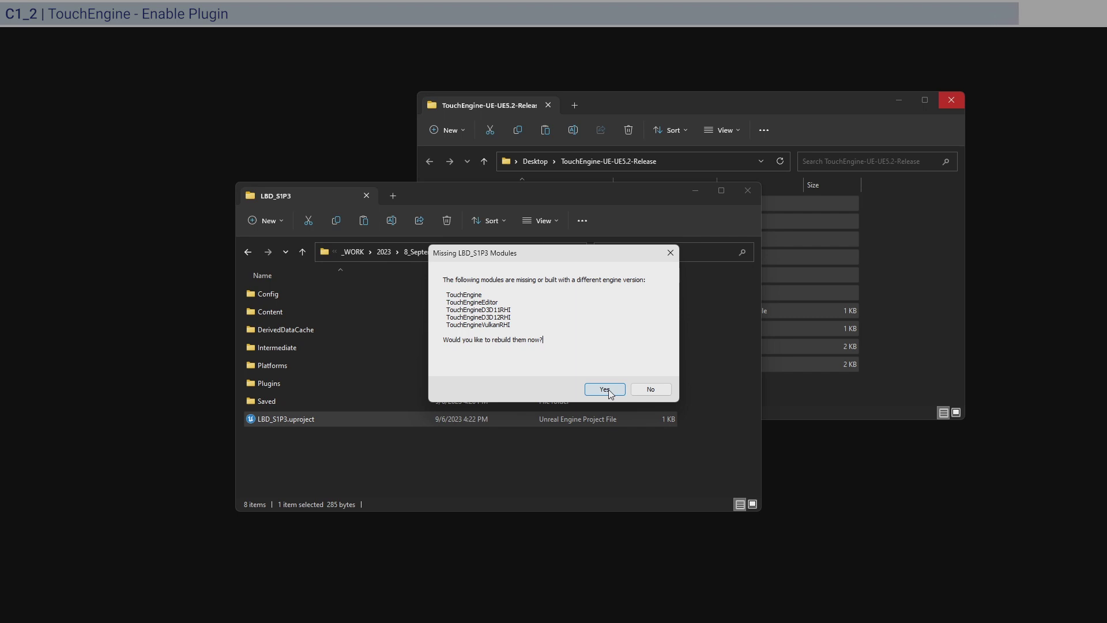
{"action": "left_click", "coordinate": [610, 391]}
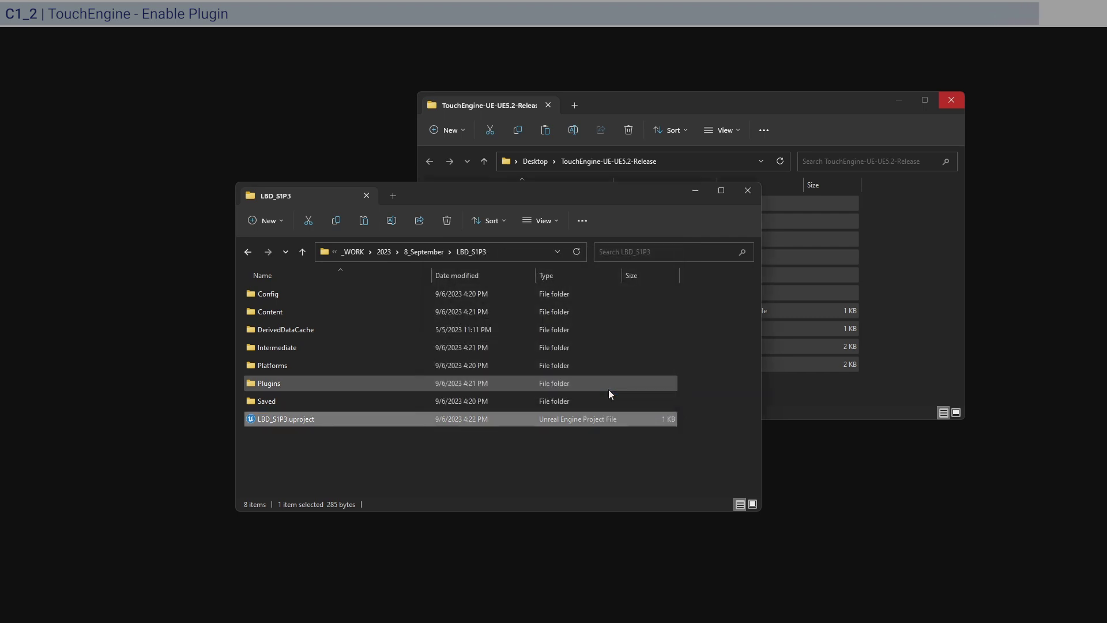
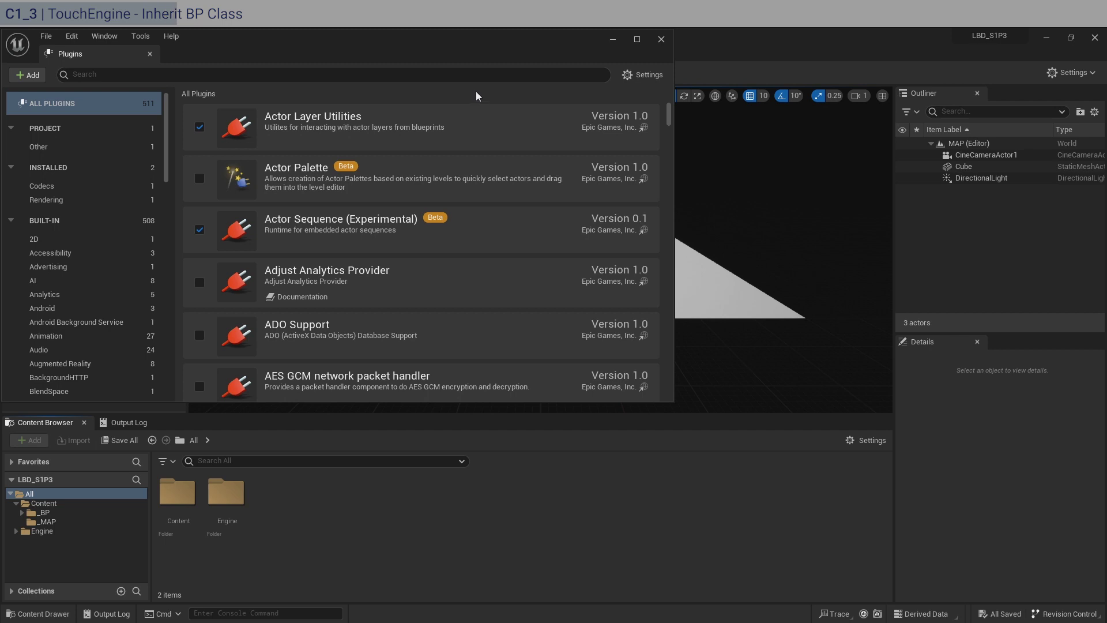
- Search the plugin list for "touch" to check whether TouchEngine is enabled, and close the plugin list
{"action": "left_click", "coordinate": [482, 74]}
{"action": "type", "text": "touch"}
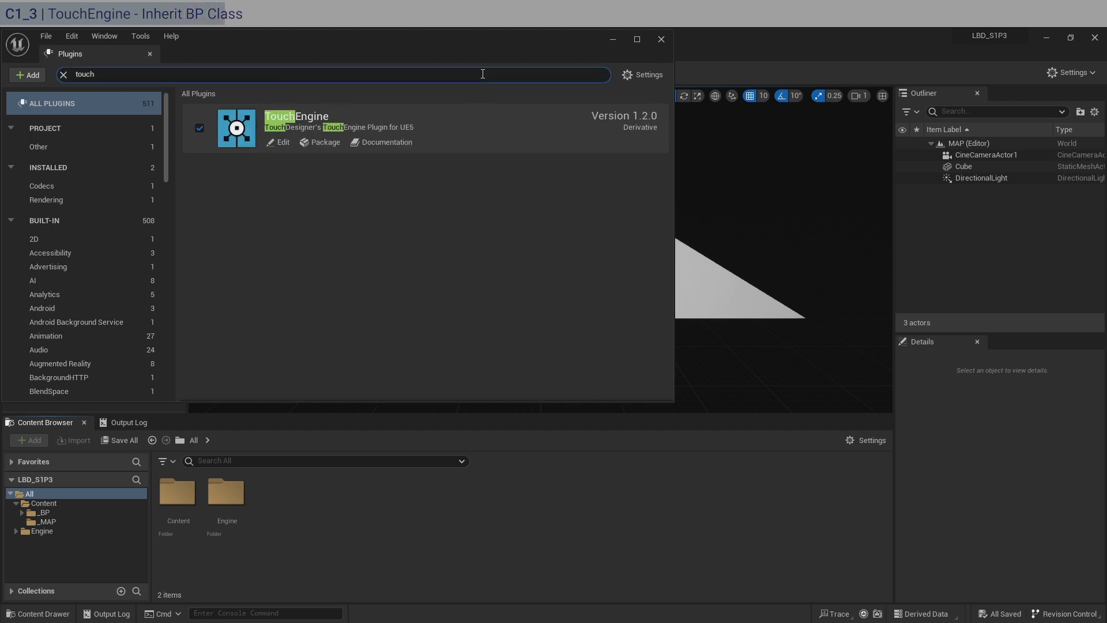
{"action": "left_click", "coordinate": [662, 38]}
- Create a Blueprint class in the _BP content folder with TouchEngineActor as its parent class
{"action": "left_click", "coordinate": [70, 513]}
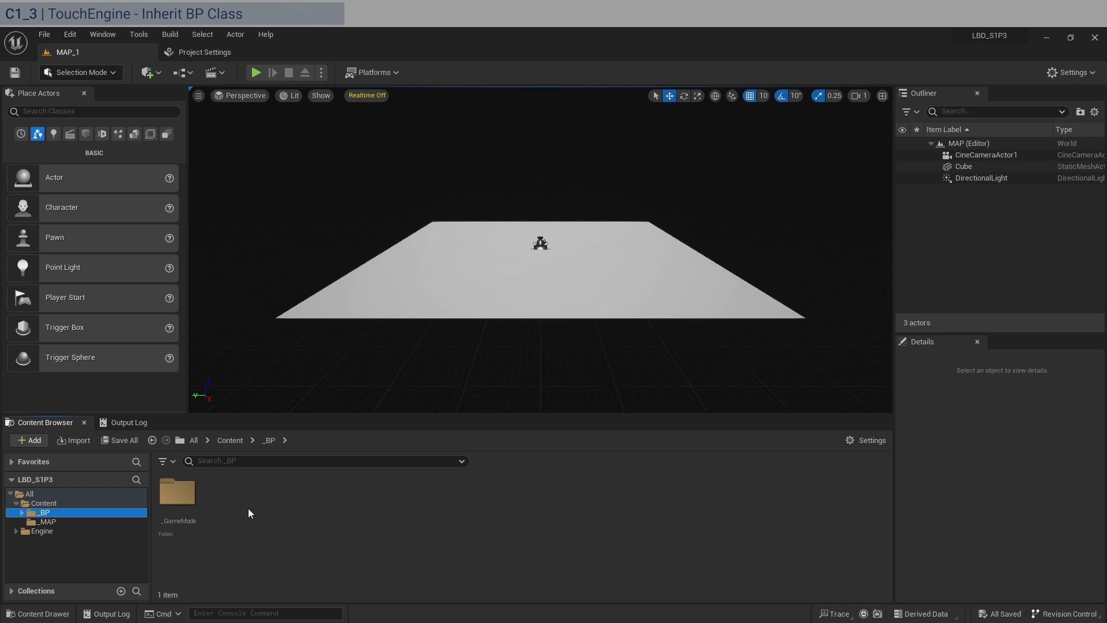
{"action": "right_click", "coordinate": [248, 508]}
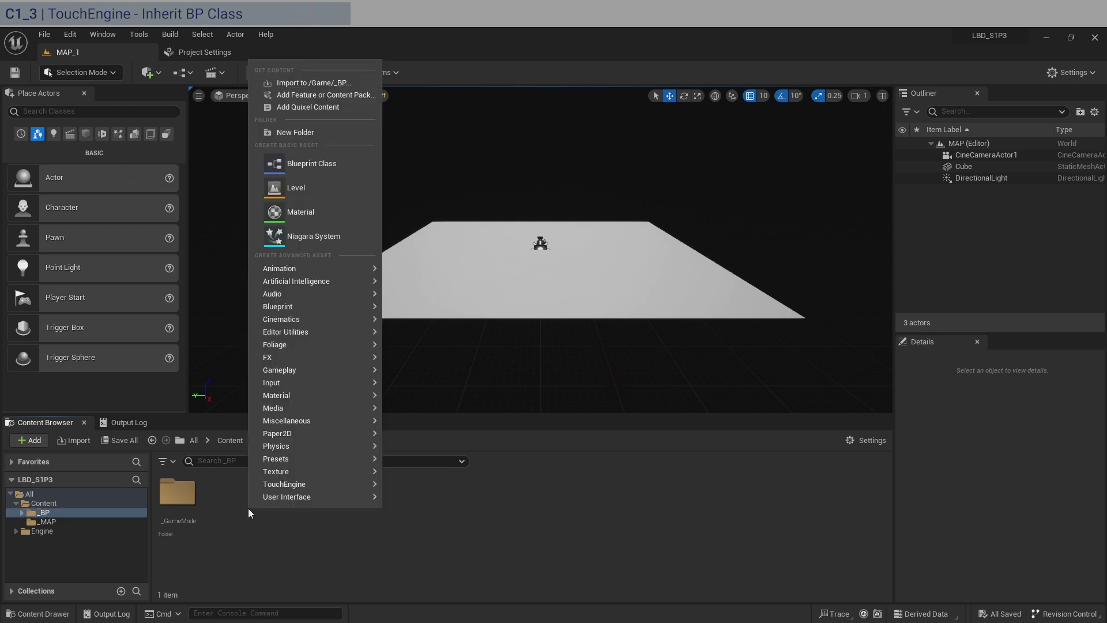
{"action": "left_click", "coordinate": [320, 165]}
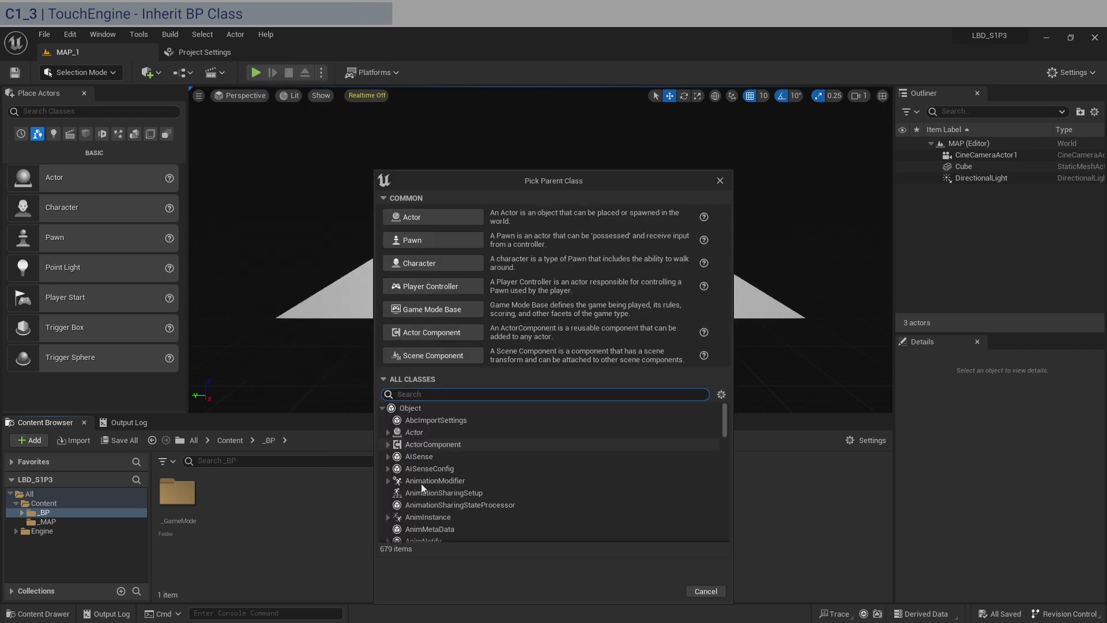
{"action": "left_click", "coordinate": [383, 379]}
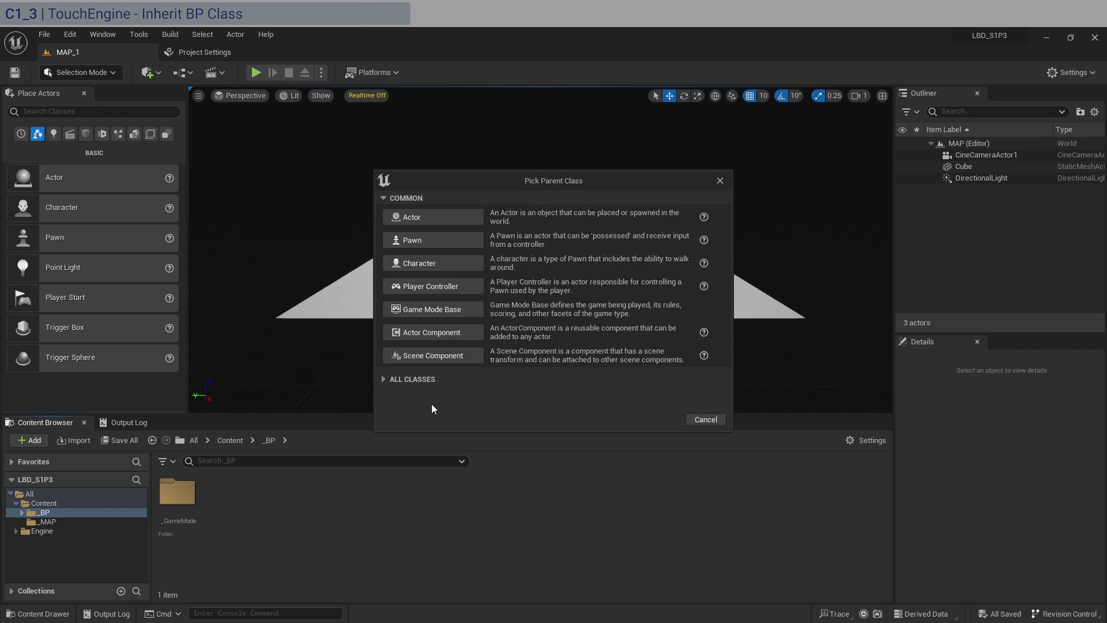
{"action": "left_click", "coordinate": [382, 378]}
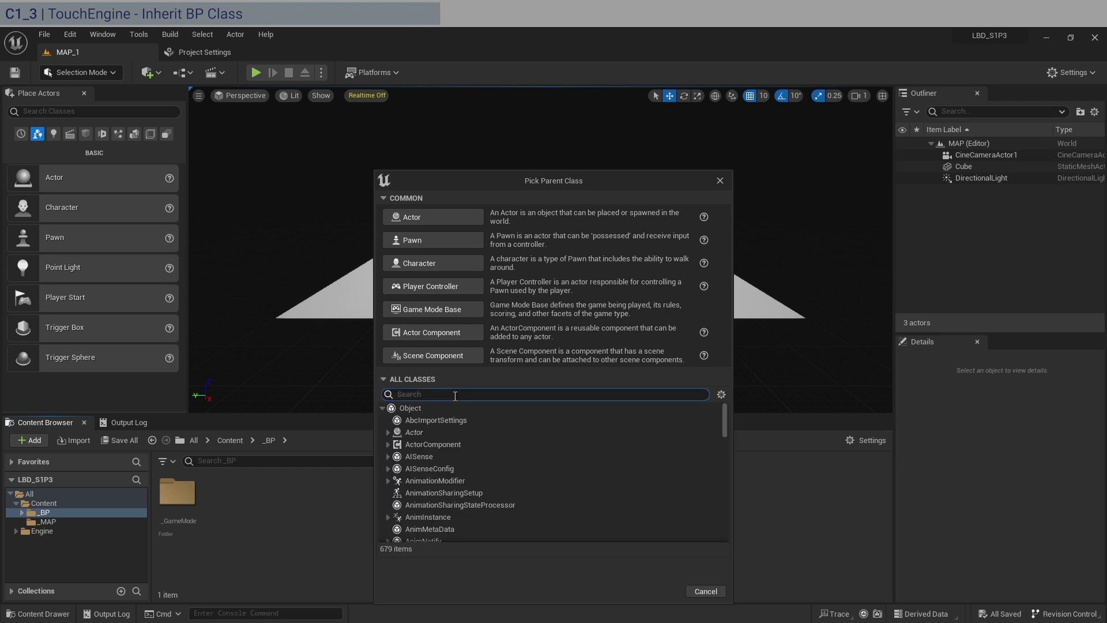
{"action": "type", "text": "touch"}
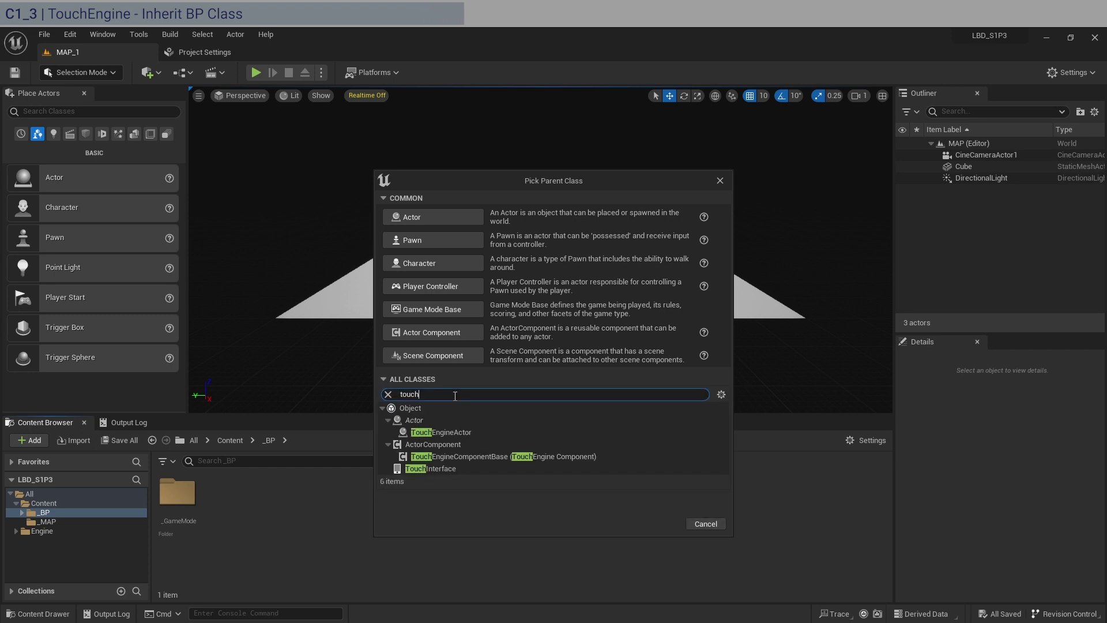
{"action": "left_click", "coordinate": [468, 432]}
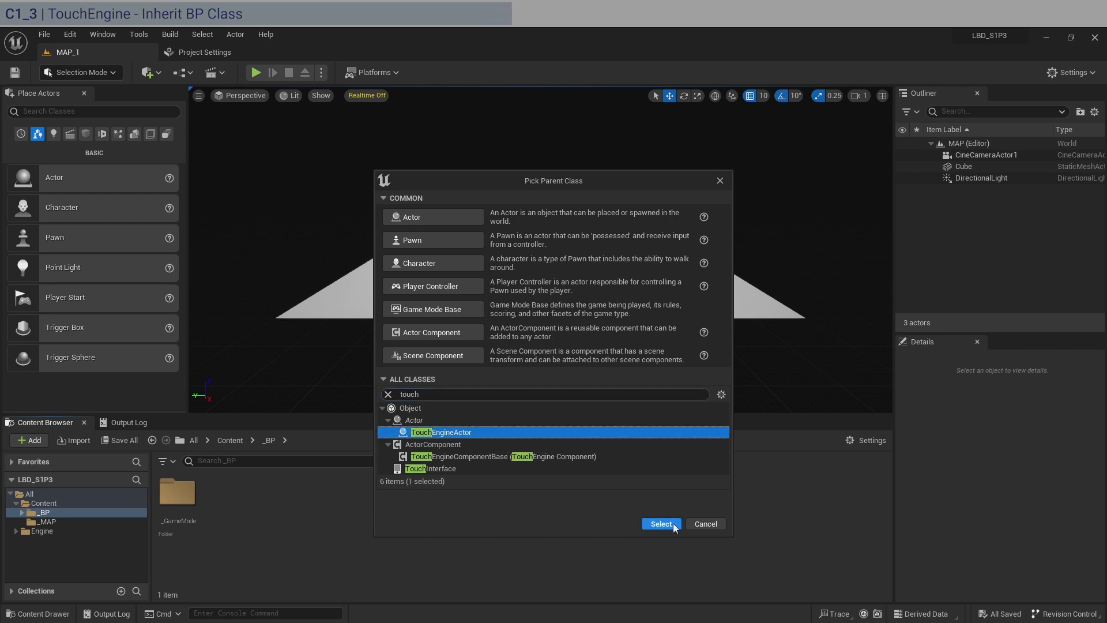
{"action": "left_click", "coordinate": [661, 524]}
- Name the new Blueprint class BP_TEManager and open it for editing
{"action": "type", "text": "B"}
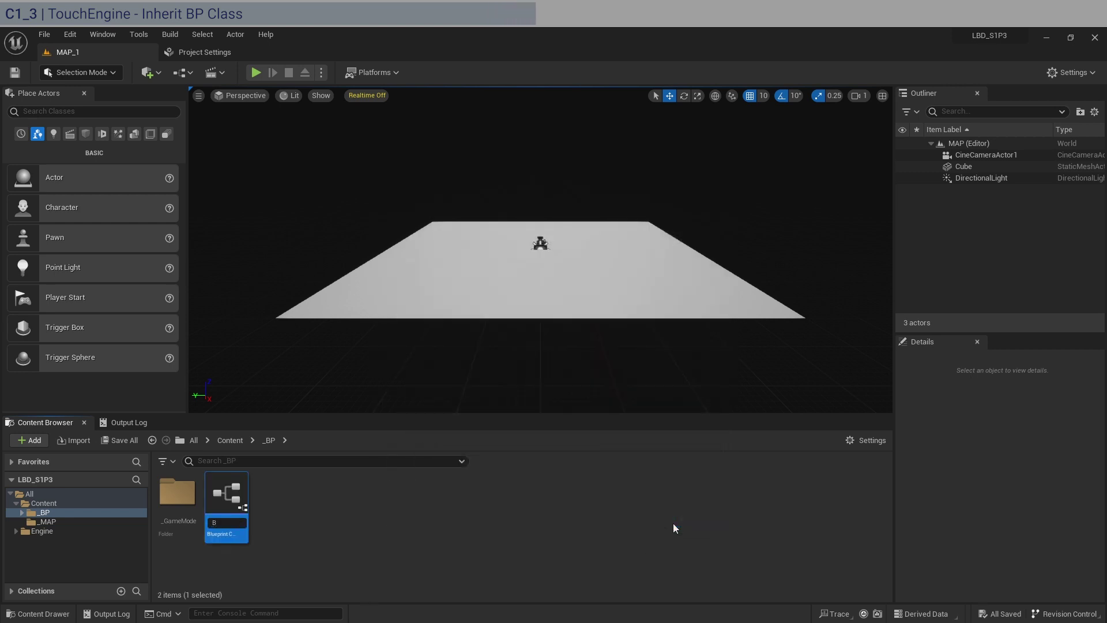
{"action": "type", "text": "P_TEM"}
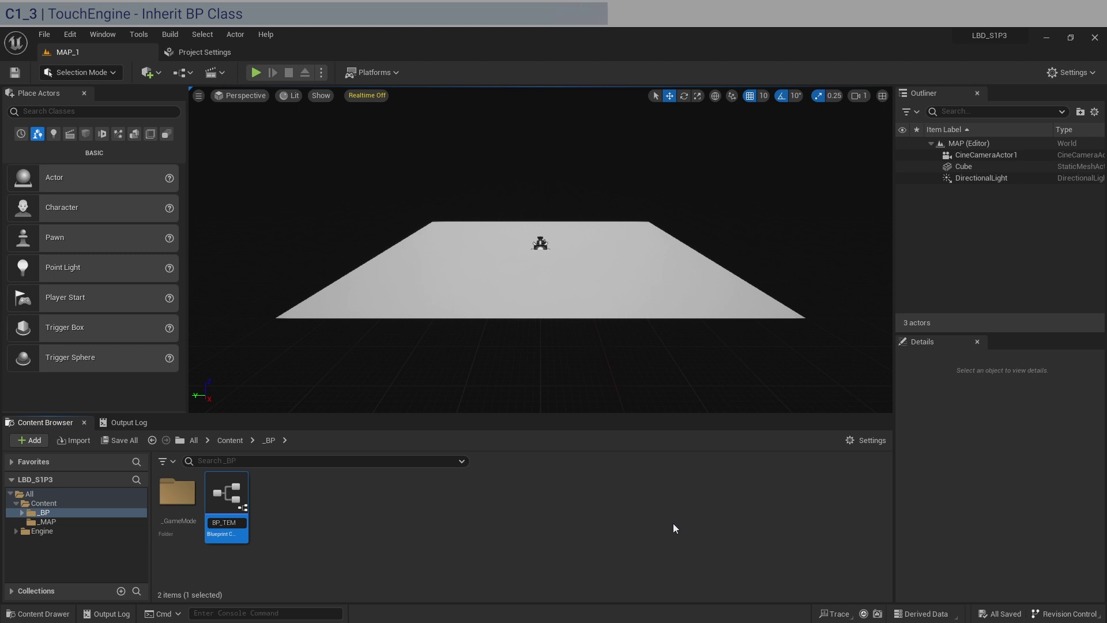
{"action": "type", "text": "anager"}
{"action": "key", "text": "Return"}
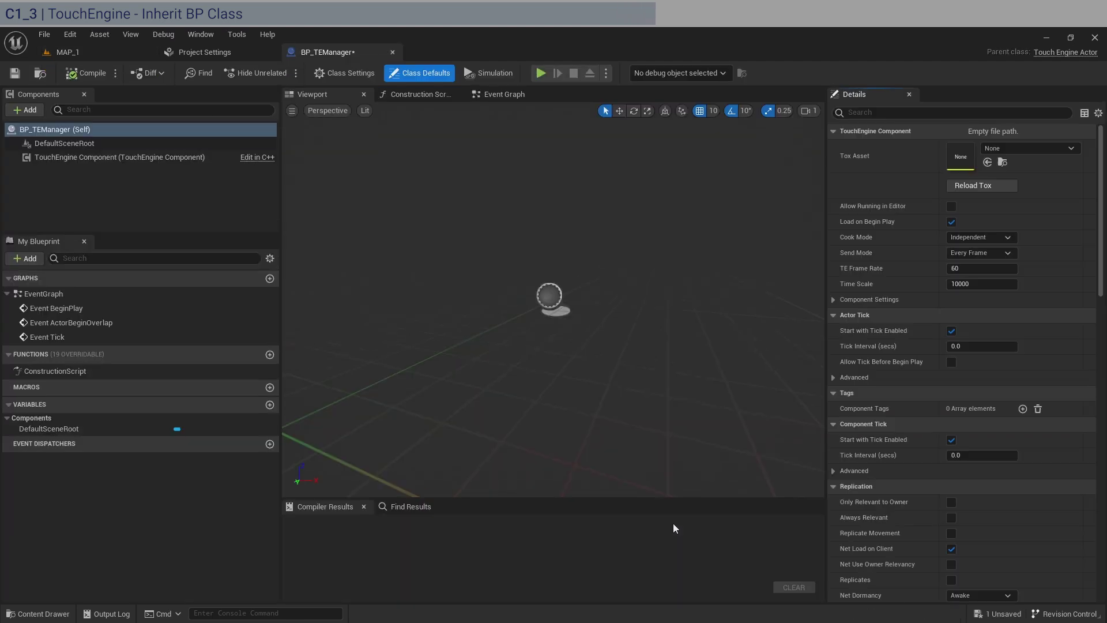
- Show the Event Graph of BP_TEManager and save all unsaved files in the project
{"action": "left_click", "coordinate": [510, 94]}
{"action": "scroll", "coordinate": [698, 296], "scroll_direction": "down", "scroll_amount": 2}
{"action": "right_click_drag", "start_coordinate": [697, 297], "coordinate": [504, 273]}
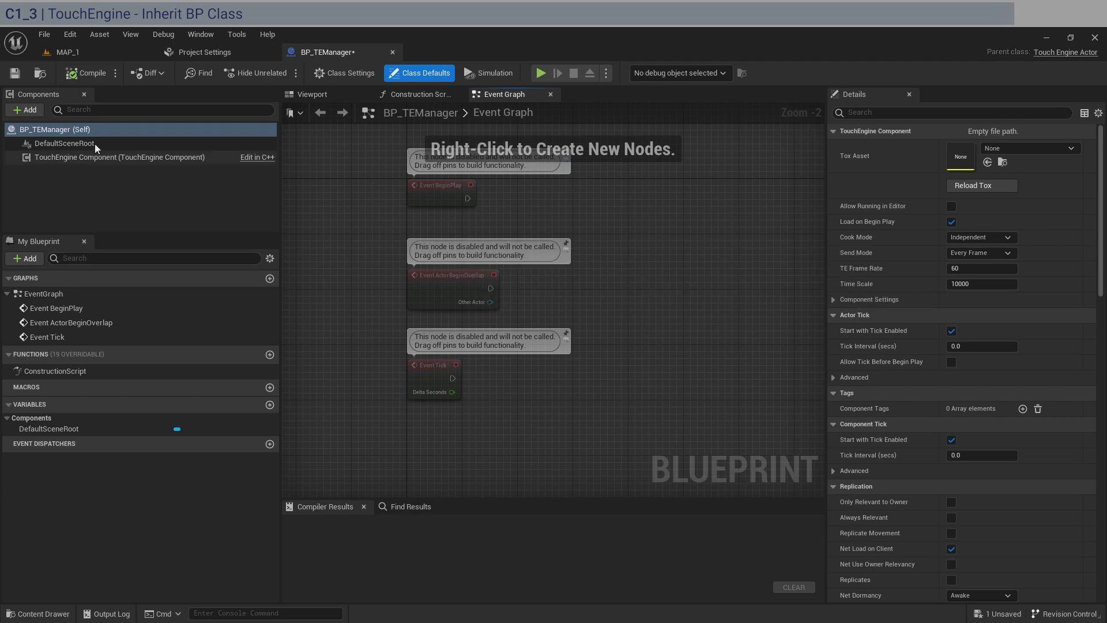
{"action": "left_click", "coordinate": [44, 35]}
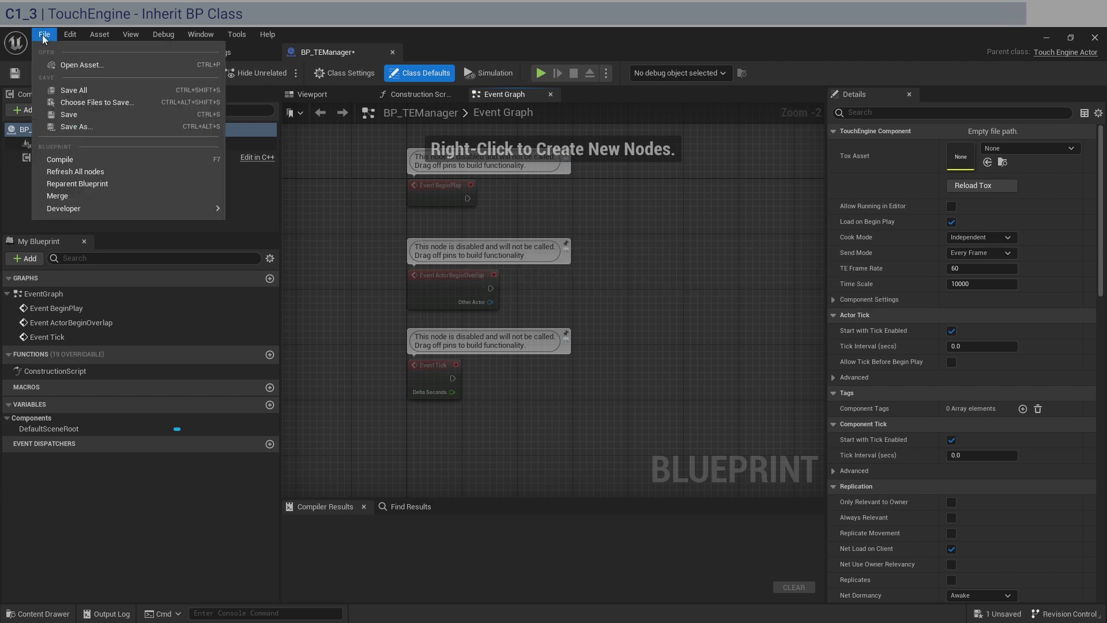
{"action": "left_click", "coordinate": [109, 89]}
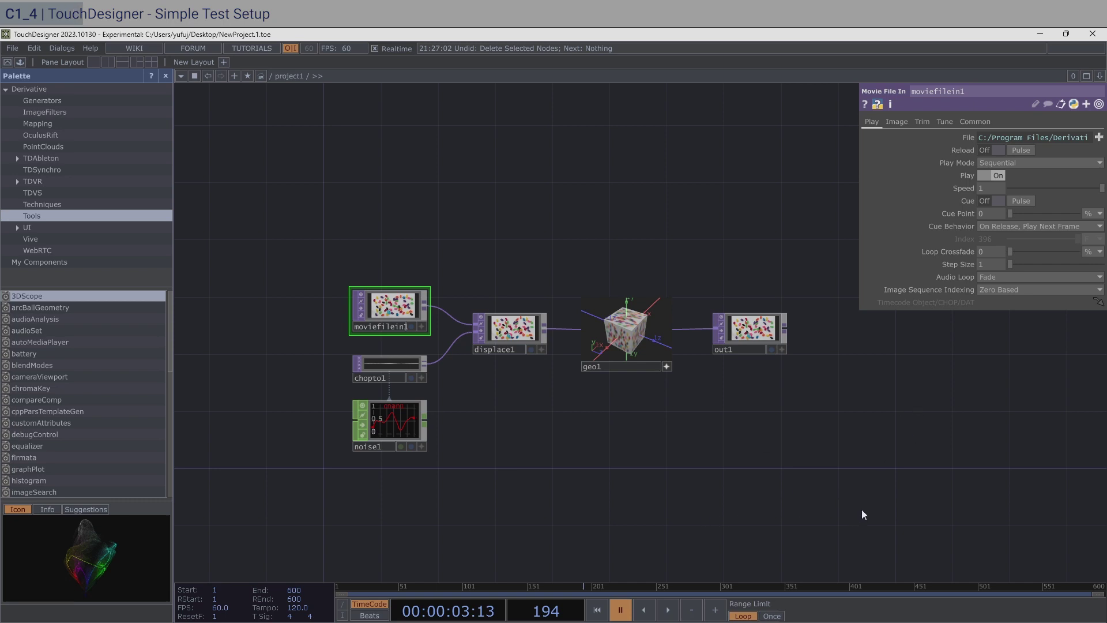
- In TouchDesigner, delete all default operators and save the project as LBD_S1P3.1.toe in the 8_September folder
{"action": "left_click_drag", "start_coordinate": [862, 510], "coordinate": [301, 189]}
{"action": "key", "text": "Delete"}
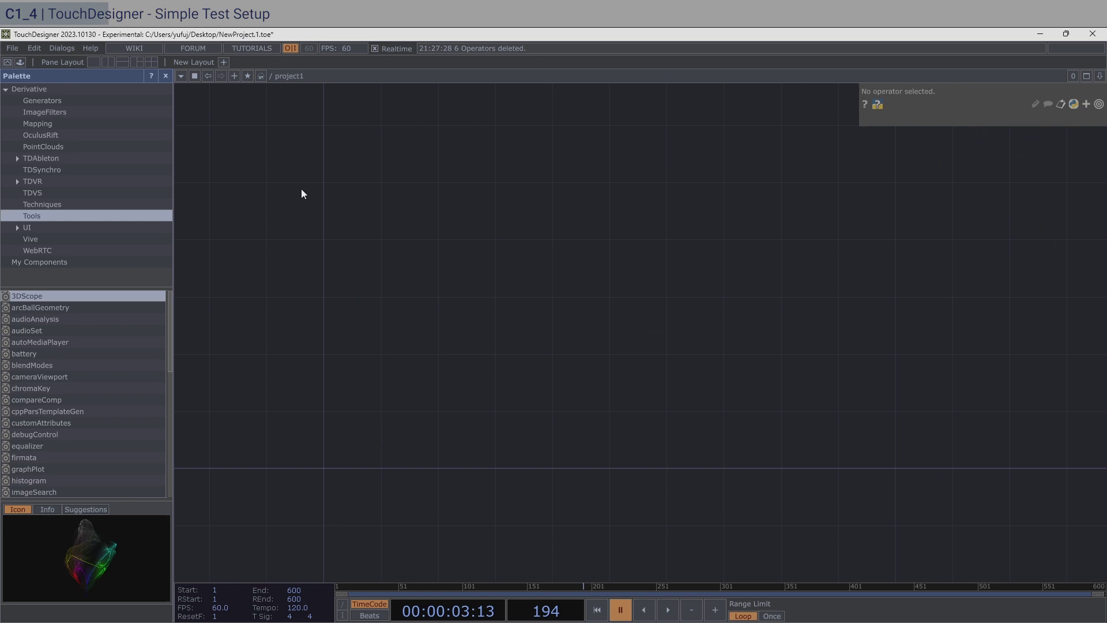
{"action": "key", "text": "ctrl+shift+s"}
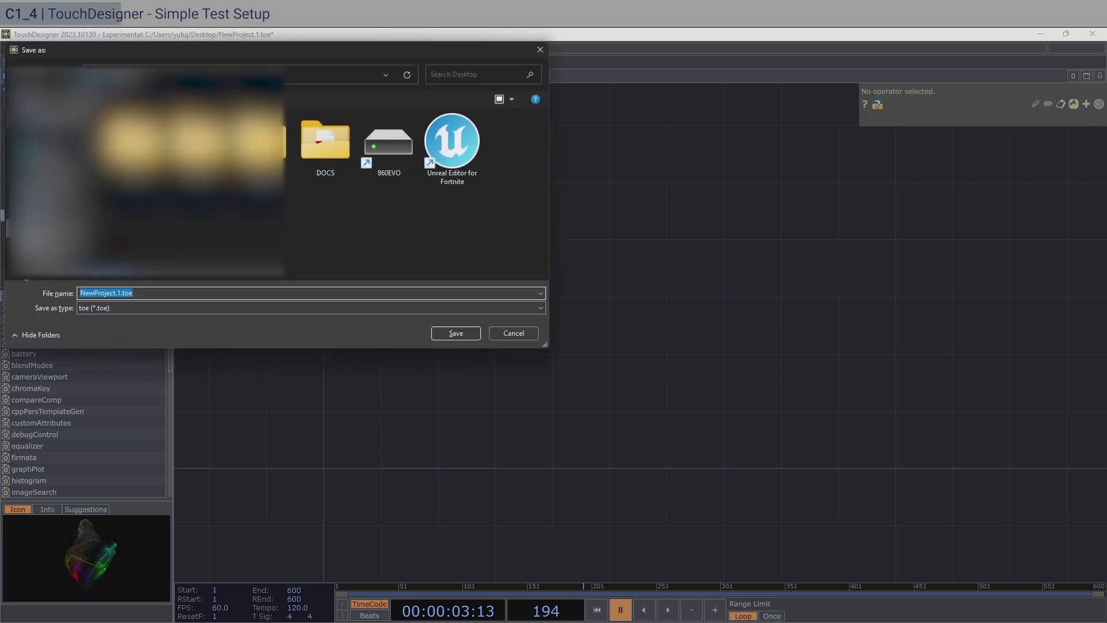
{"action": "double_click", "coordinate": [115, 229]}
{"action": "key", "text": "Return"}
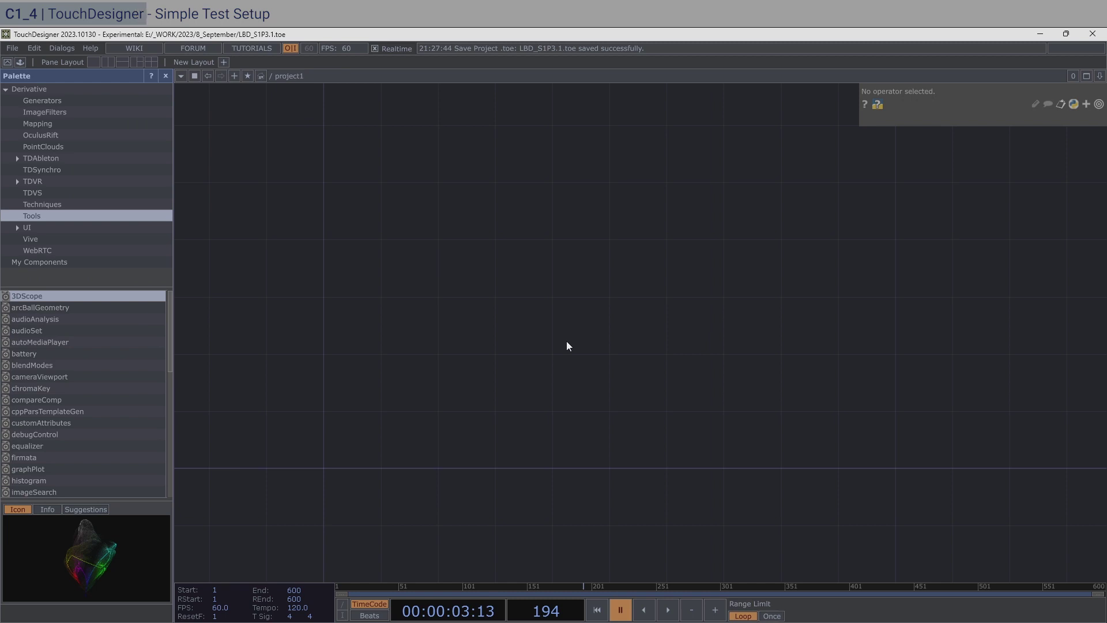
- Add a Container COMP to the empty project1 network
{"action": "key", "text": "Tab"}
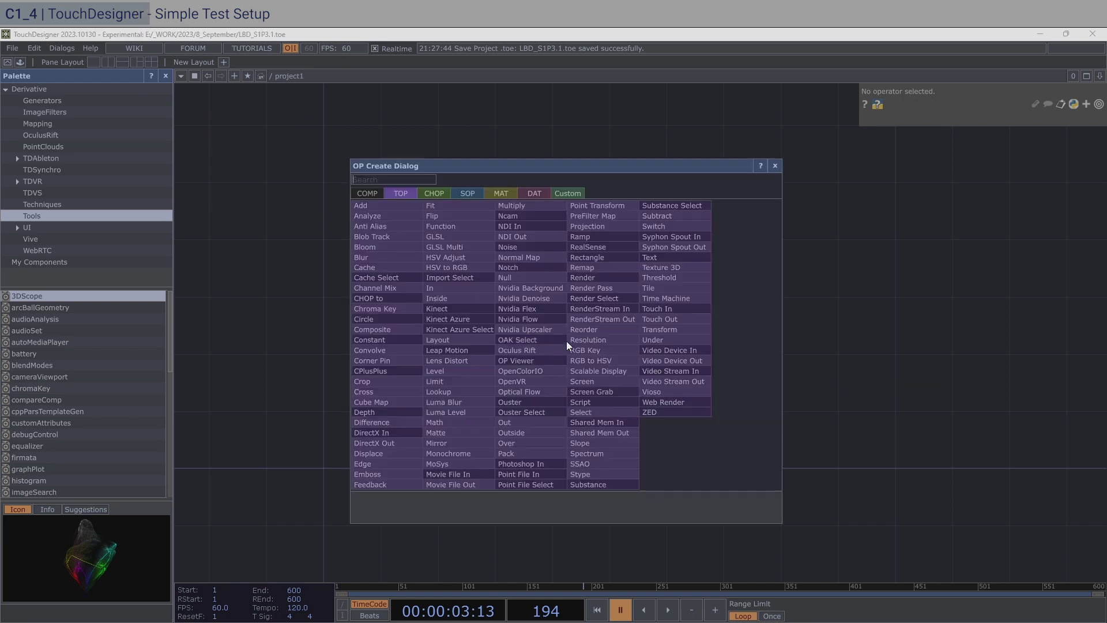
{"action": "left_click", "coordinate": [372, 195]}
{"action": "left_click", "coordinate": [436, 223]}
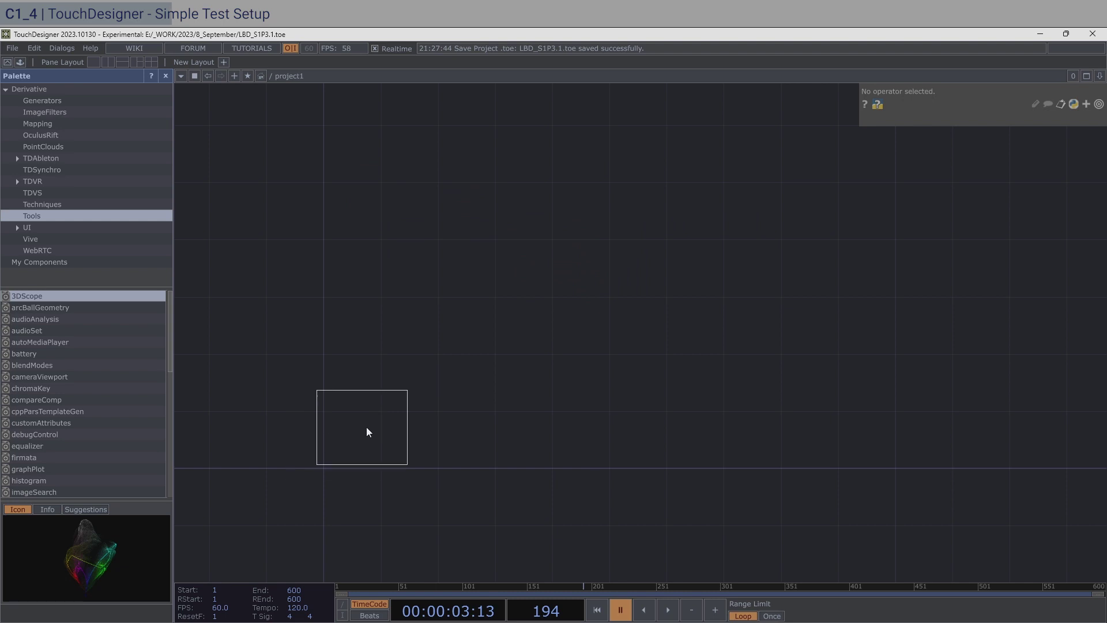
{"action": "left_click", "coordinate": [368, 432]}
- Rename the container component to TE_TEST1
{"action": "scroll", "coordinate": [507, 404], "scroll_direction": "up", "scroll_amount": 5}
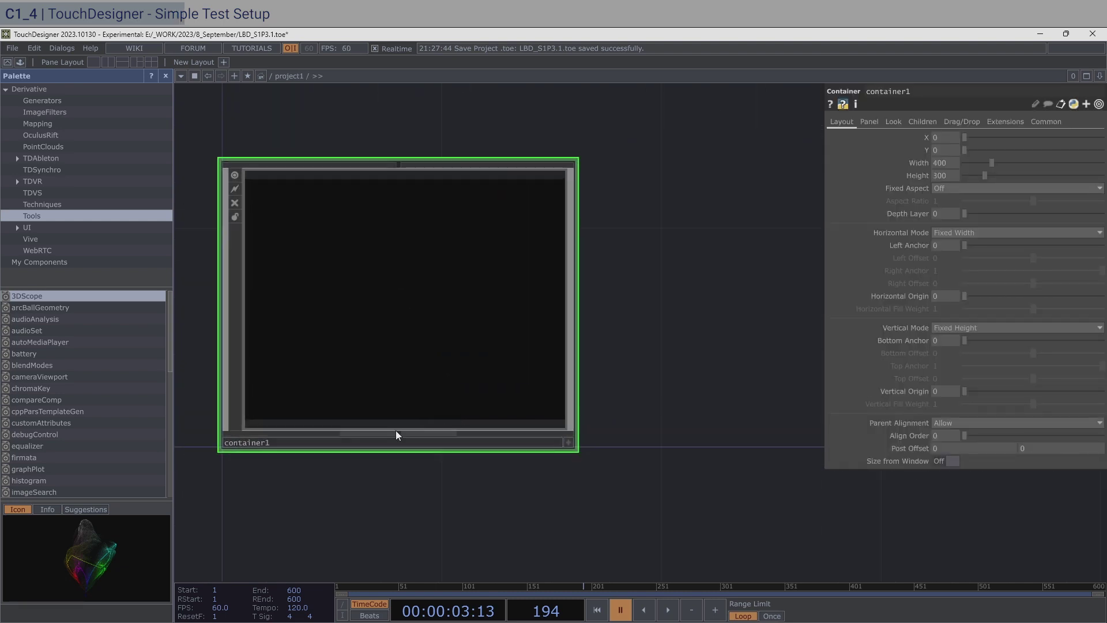
{"action": "scroll", "coordinate": [396, 430], "scroll_direction": "down", "scroll_amount": 2}
{"action": "type", "text": "T"}
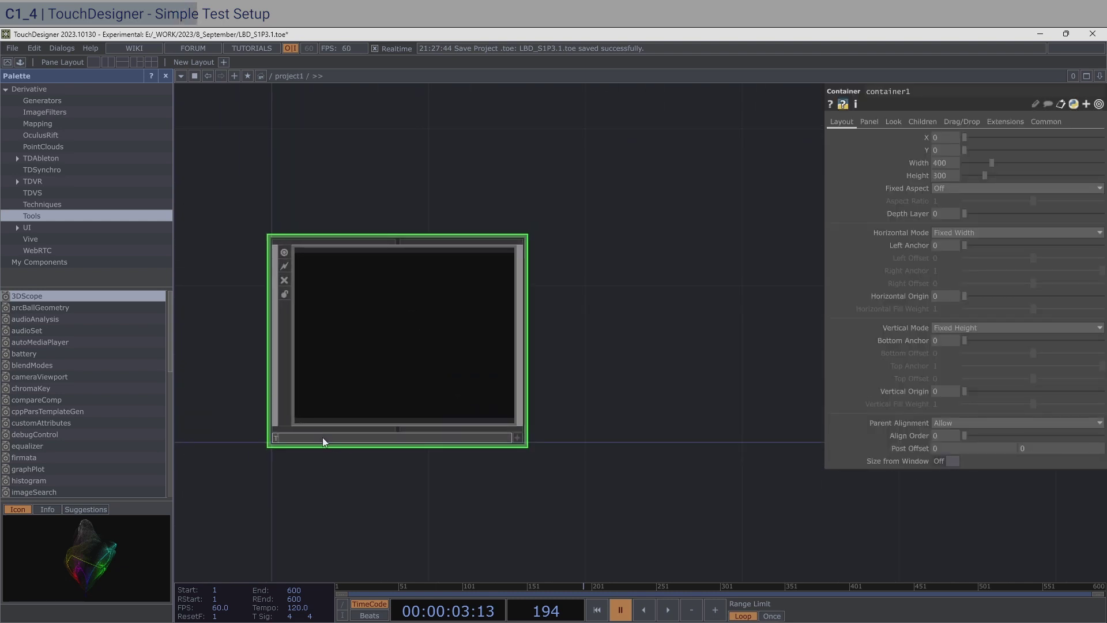
{"action": "type", "text": "E_TEST1"}
{"action": "key", "text": "Return"}
{"action": "scroll", "coordinate": [553, 341], "scroll_direction": "down", "scroll_amount": 2}
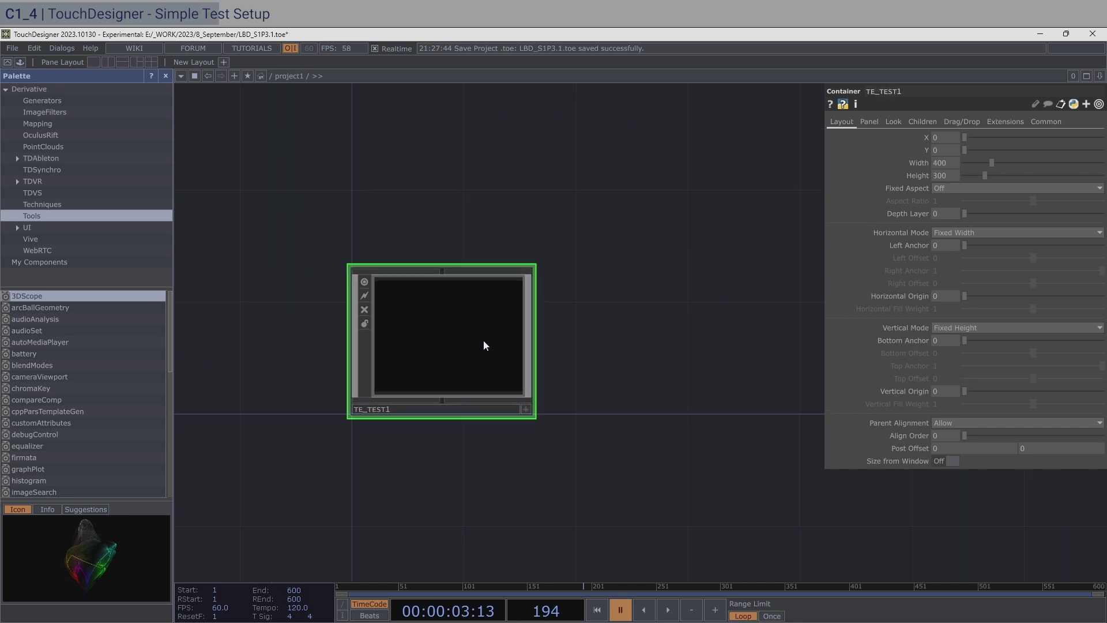
- Go inside the TE_TEST1 container and add an In CHOP to its empty network
{"action": "double_click", "coordinate": [424, 334]}
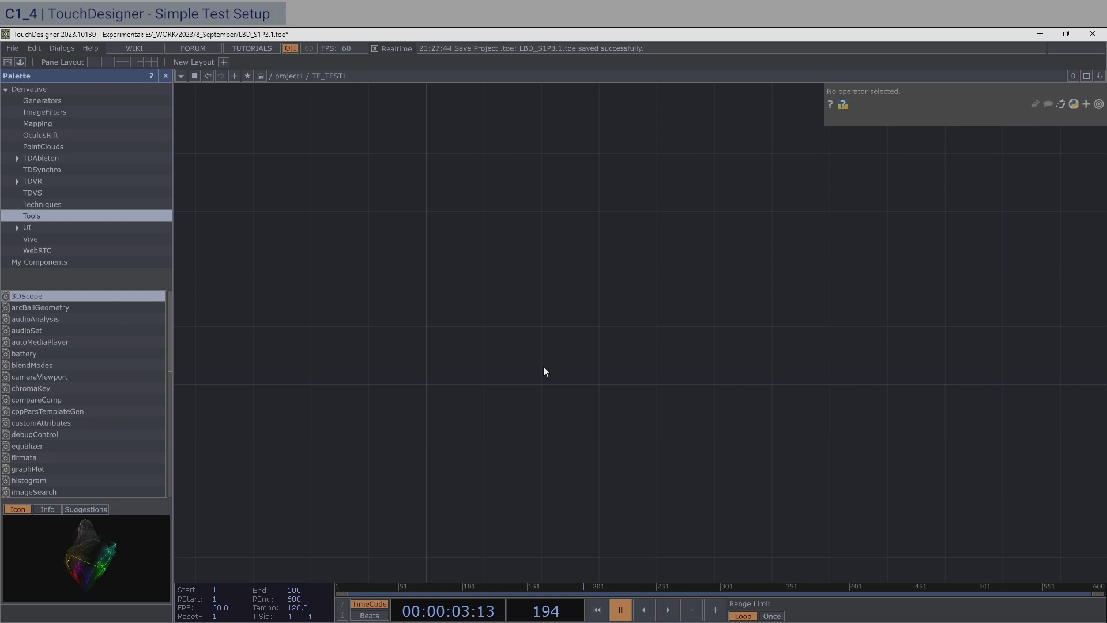
{"action": "key", "text": "Tab"}
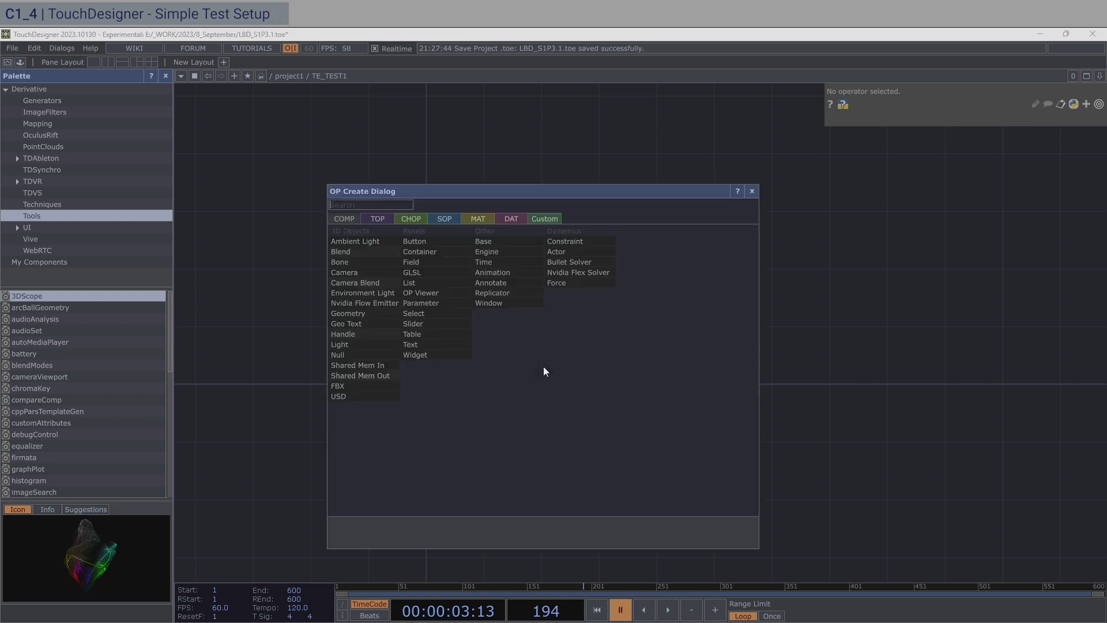
{"action": "left_click", "coordinate": [412, 217]}
{"action": "left_click", "coordinate": [482, 314]}
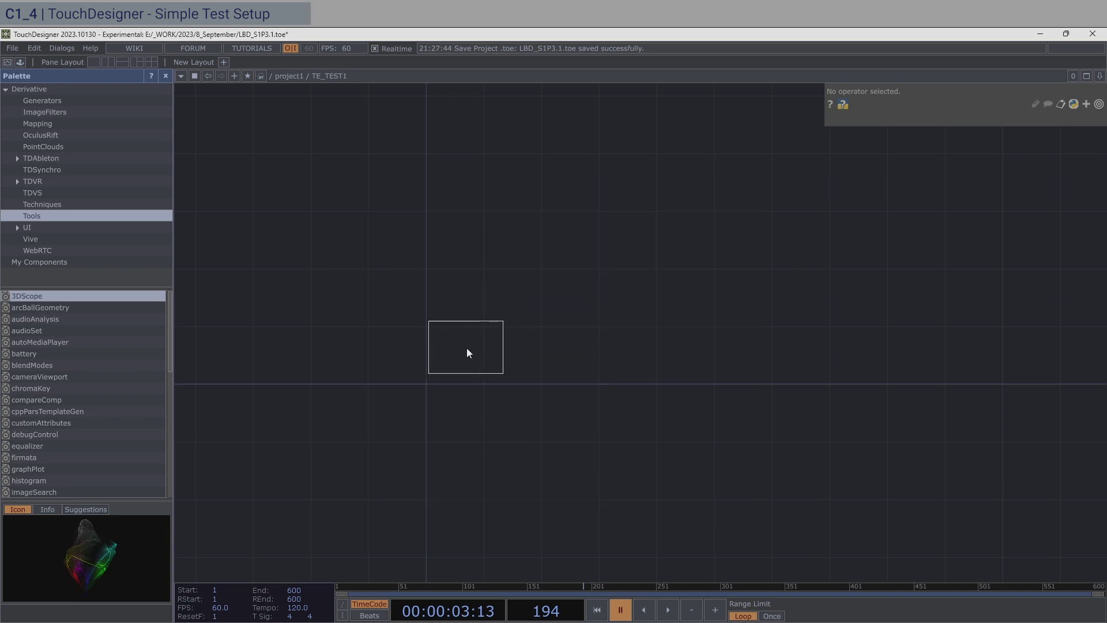
{"action": "left_click", "coordinate": [466, 348]}
{"action": "scroll", "coordinate": [519, 363], "scroll_direction": "up", "scroll_amount": 3}
{"action": "scroll", "coordinate": [534, 351], "scroll_direction": "down", "scroll_amount": 2}
{"action": "left_click_drag", "start_coordinate": [540, 372], "coordinate": [518, 437]}
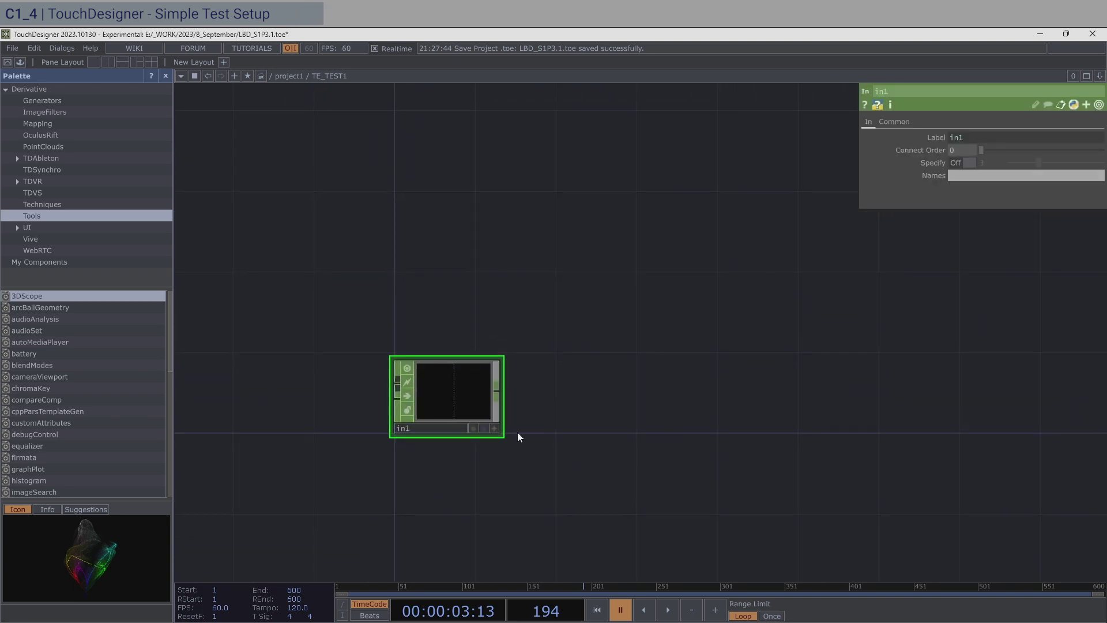
{"action": "left_click", "coordinate": [494, 428]}
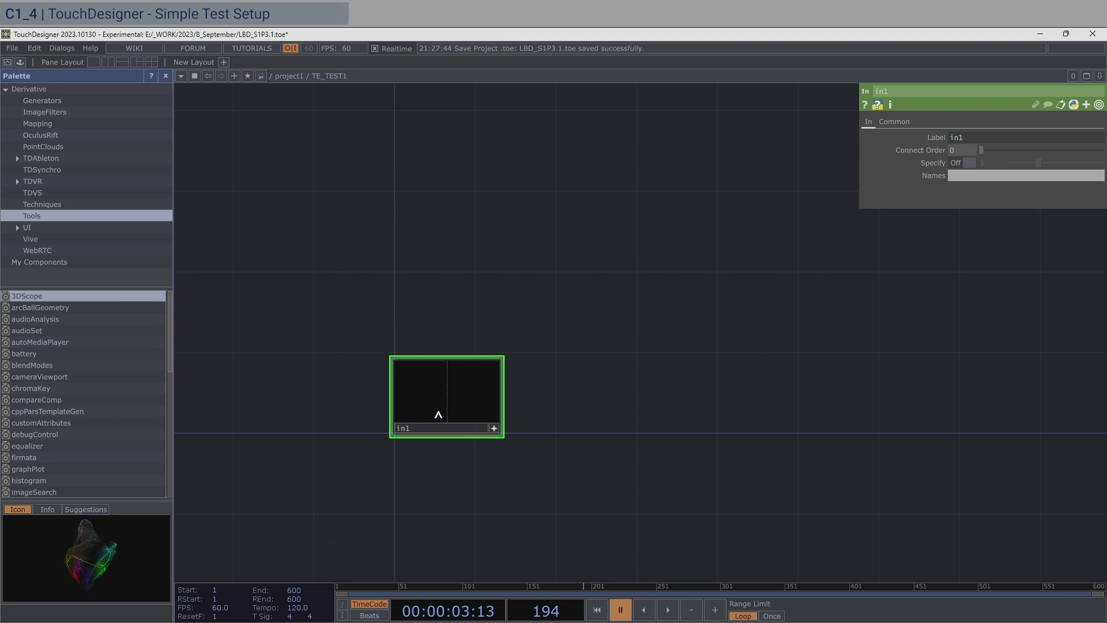
{"action": "left_click", "coordinate": [494, 428]}
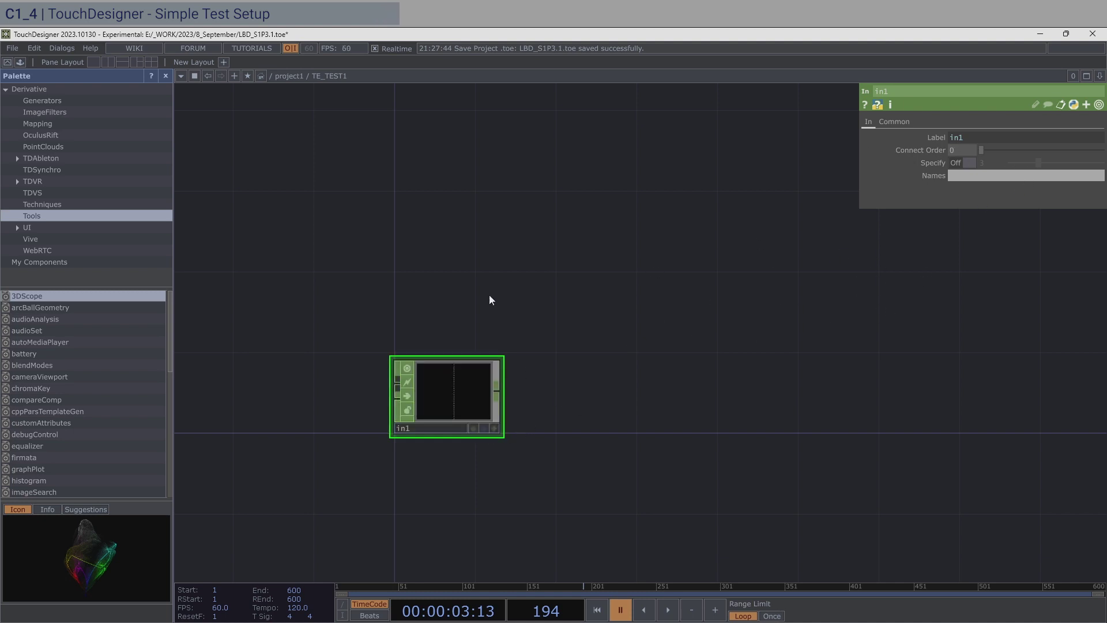
- Add a Constant CHOP directly above the In CHOP
{"action": "key", "text": "Tab"}
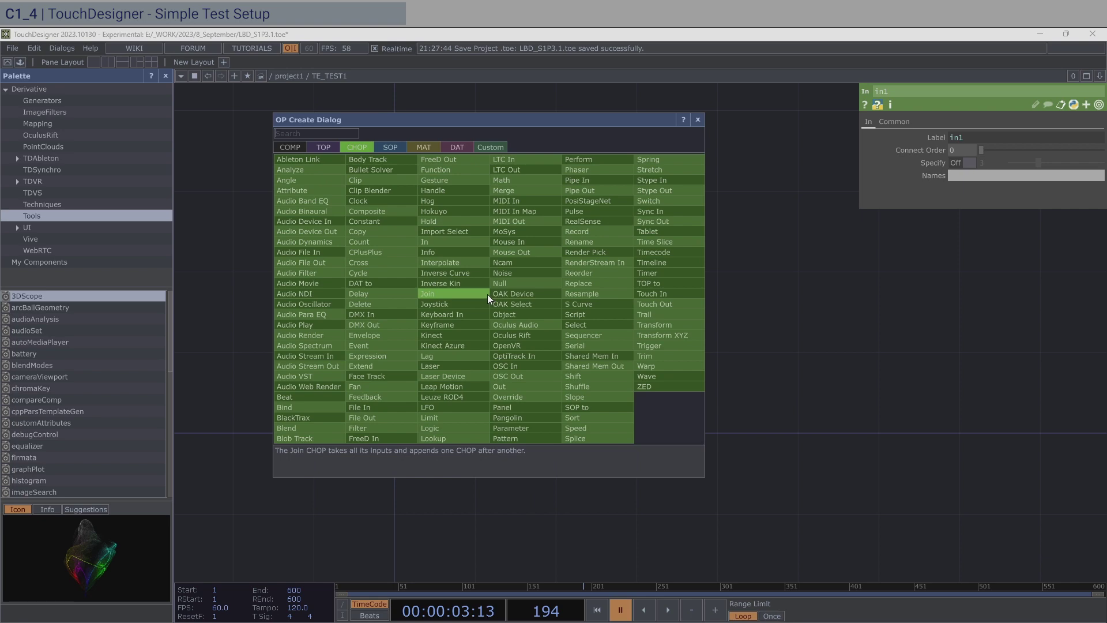
{"action": "left_click", "coordinate": [392, 222]}
{"action": "left_click", "coordinate": [445, 304]}
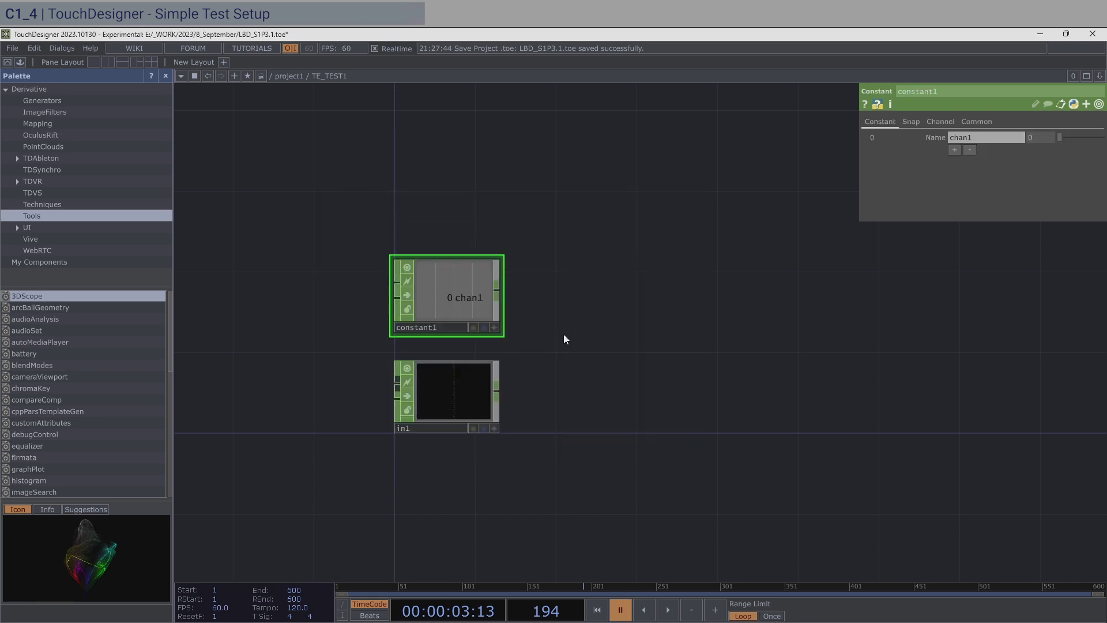
- Add a Math CHOP fed by both the Constant and In CHOPs, with Combine CHOPs set to Add
{"action": "key", "text": "Tab"}
{"action": "type", "text": "m"}
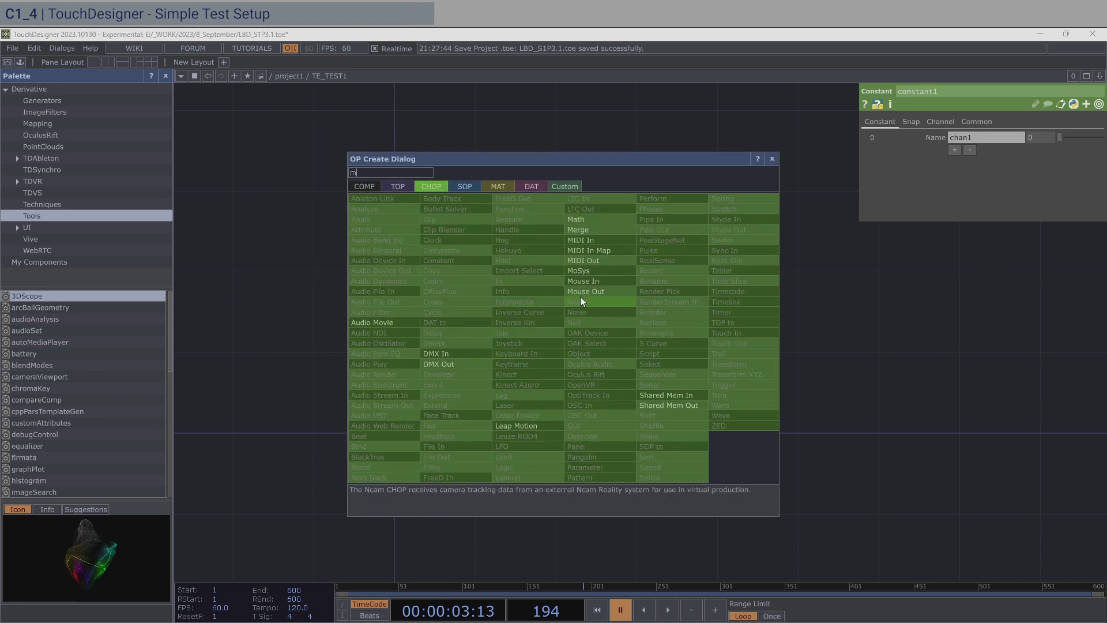
{"action": "left_click", "coordinate": [600, 221]}
{"action": "left_click", "coordinate": [588, 358]}
{"action": "left_click_drag", "start_coordinate": [493, 296], "coordinate": [539, 352]}
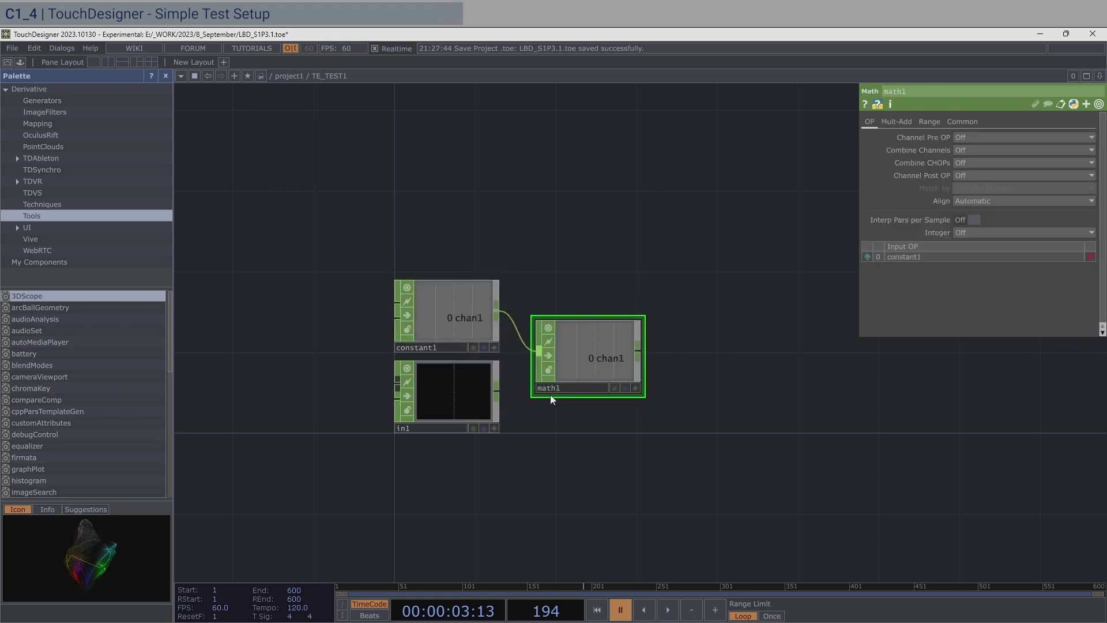
{"action": "left_click_drag", "start_coordinate": [496, 391], "coordinate": [580, 356]}
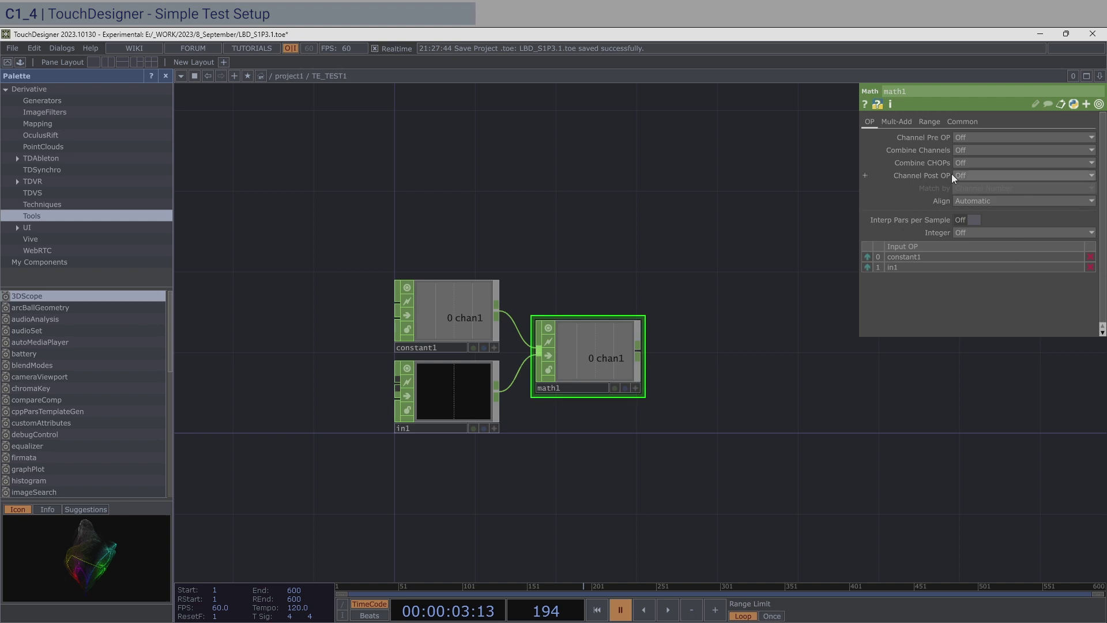
{"action": "left_click", "coordinate": [989, 162]}
{"action": "left_click", "coordinate": [980, 189]}
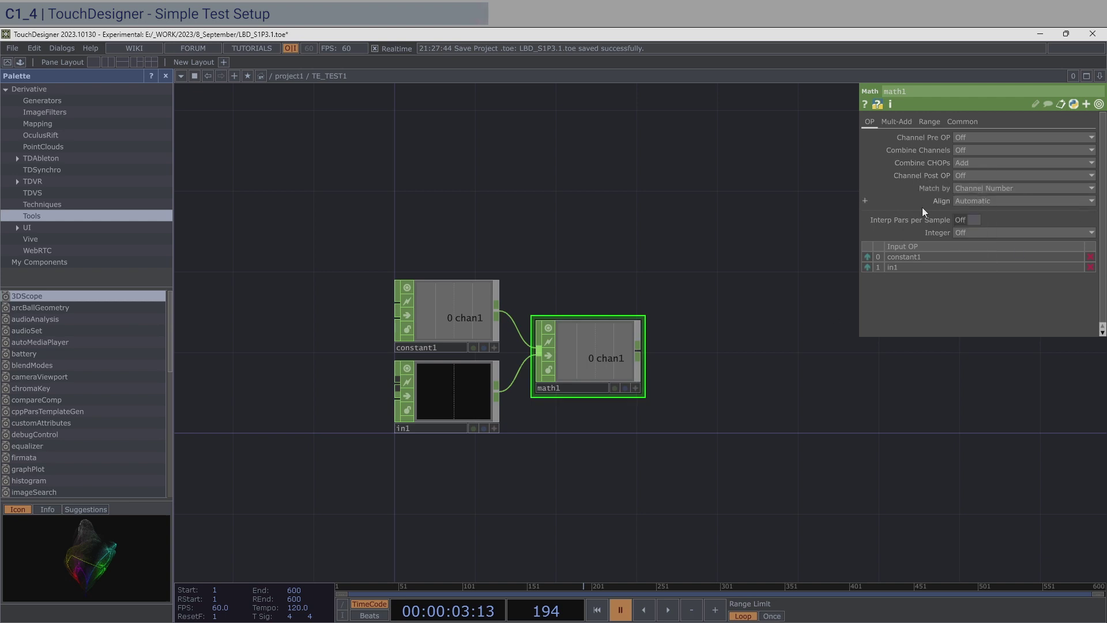
- Add a second Constant CHOP beside the Math CHOP, name its channel size, and link its value to the Math CHOP's chan1
{"action": "mouse_move", "coordinate": [638, 383]}
{"action": "left_mouse_down"}
{"action": "mouse_move", "coordinate": [625, 375]}
{"action": "mouse_move", "coordinate": [759, 383]}
{"action": "mouse_move", "coordinate": [811, 354]}
{"action": "mouse_move", "coordinate": [647, 403]}
{"action": "mouse_move", "coordinate": [635, 390]}
{"action": "left_mouse_up"}
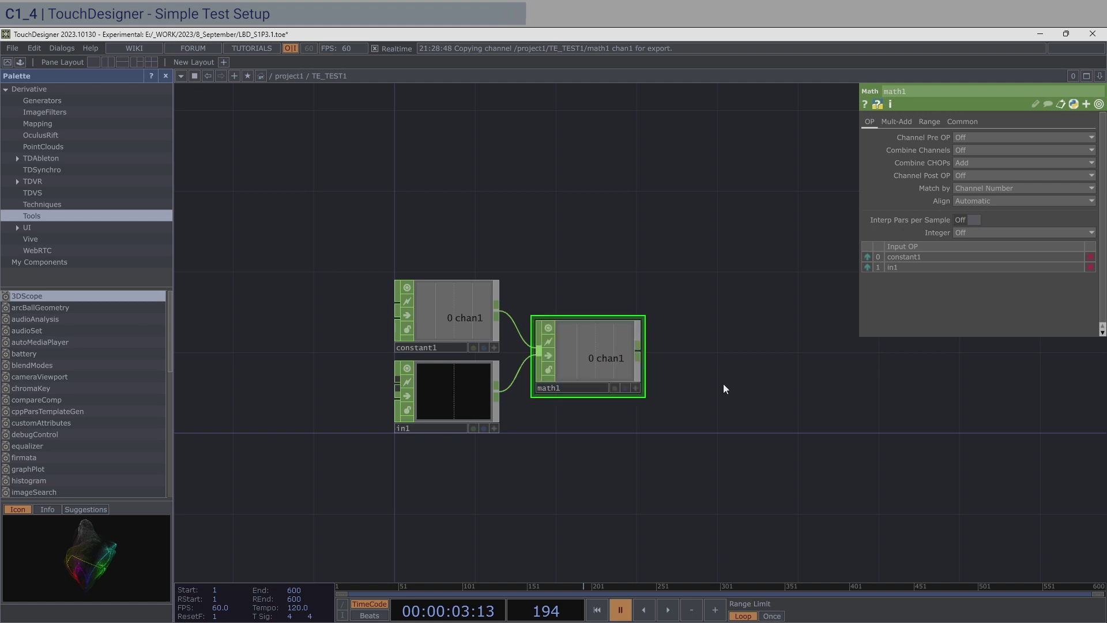
{"action": "left_click_drag", "start_coordinate": [723, 383], "coordinate": [653, 407]}
{"action": "key", "text": "Tab"}
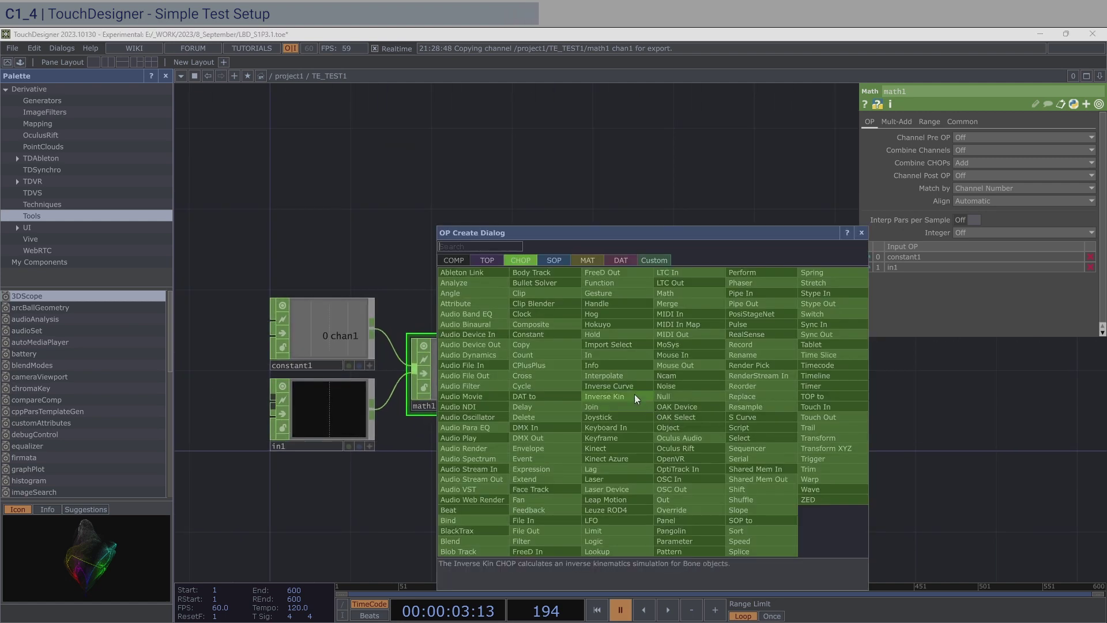
{"action": "left_click", "coordinate": [559, 331]}
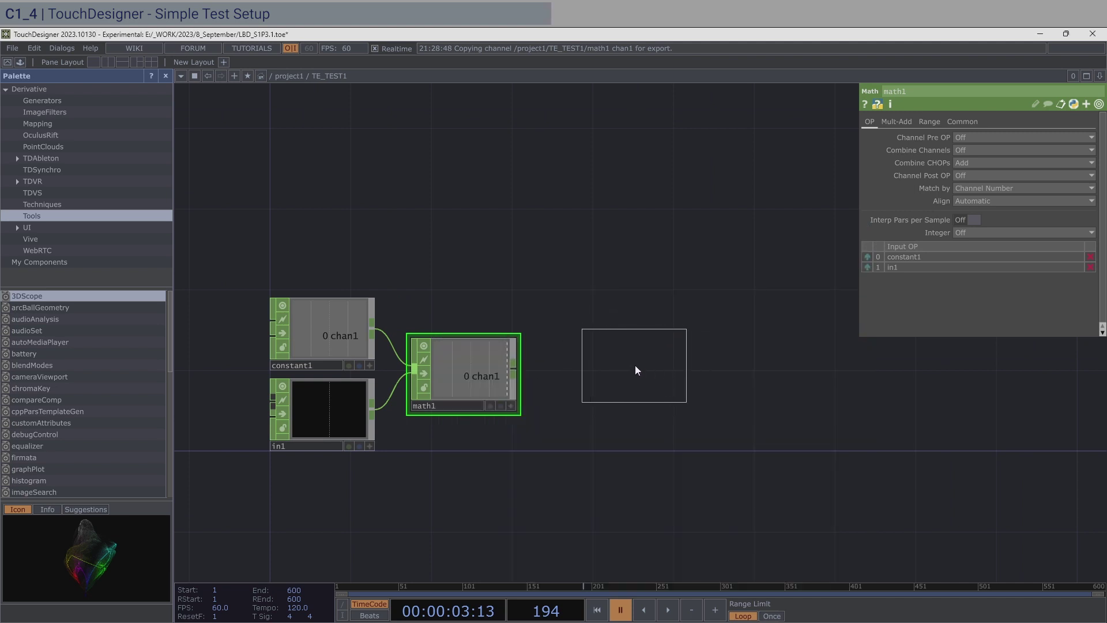
{"action": "left_click", "coordinate": [635, 371]}
{"action": "left_click", "coordinate": [985, 138]}
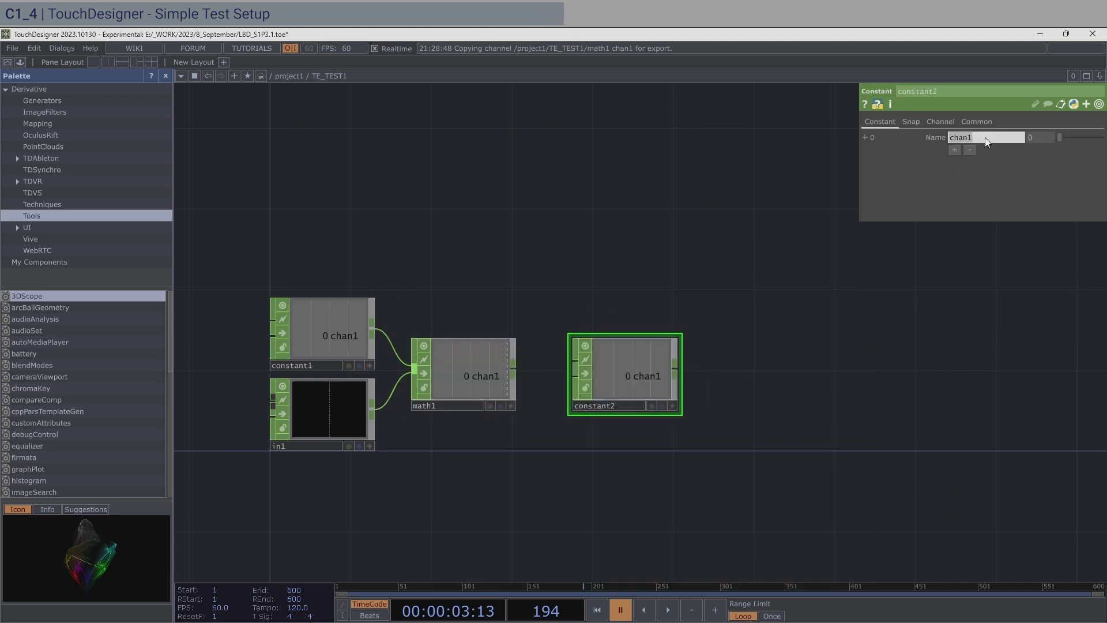
{"action": "type", "text": "size"}
{"action": "key", "text": "Return"}
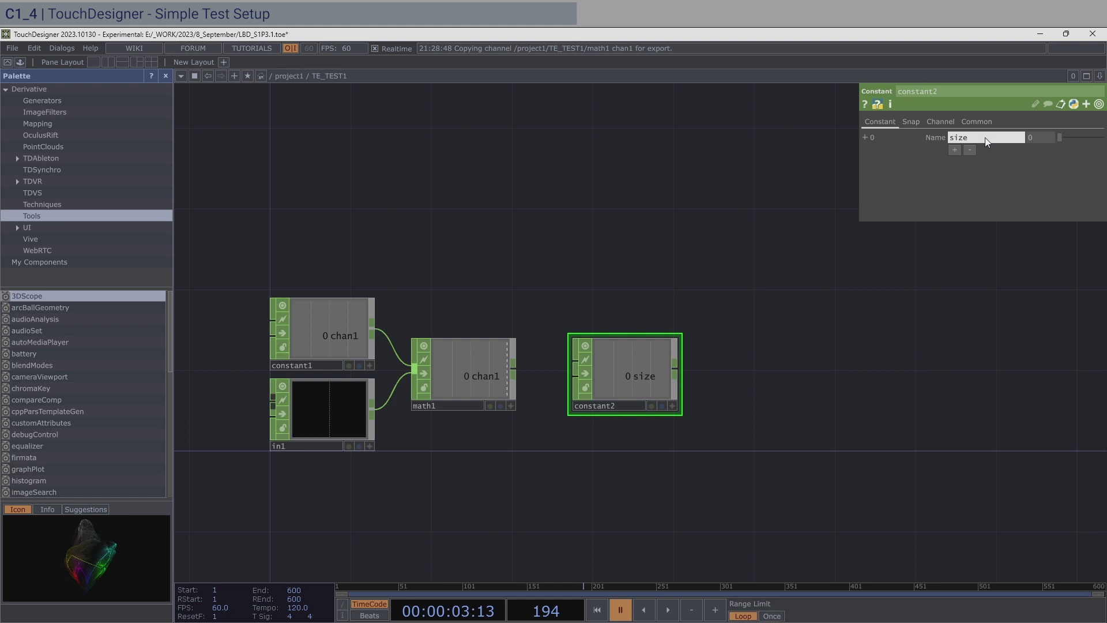
{"action": "left_click_drag", "start_coordinate": [479, 384], "coordinate": [1041, 137]}
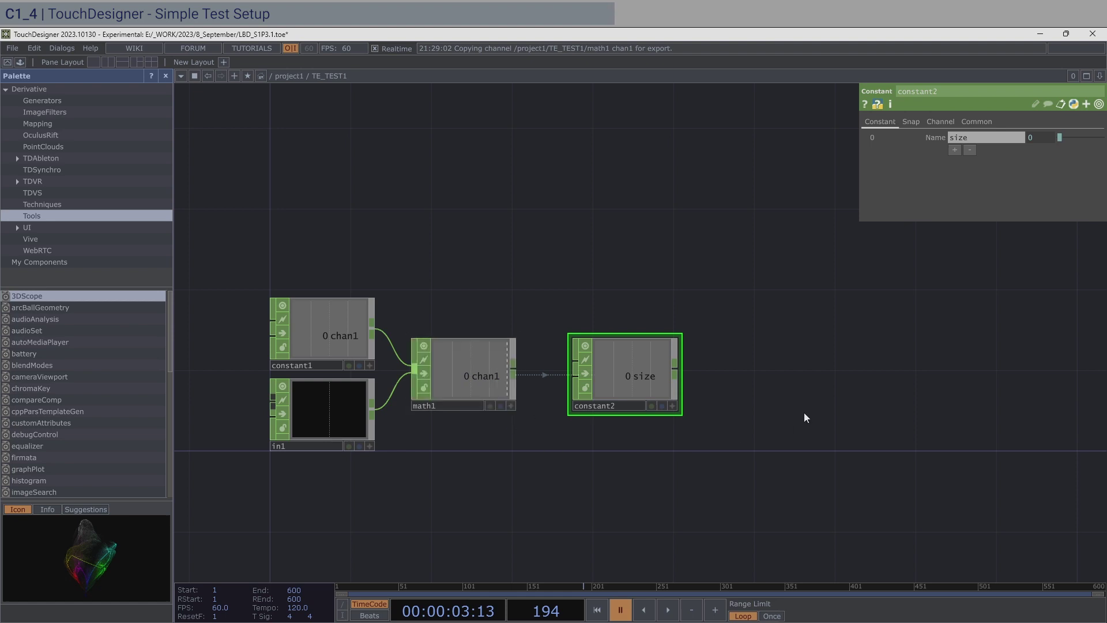
- Connect a new Merge CHOP to the output of the Constant CHOP holding the size channel
{"action": "left_click_drag", "start_coordinate": [766, 407], "coordinate": [575, 366]}
{"action": "left_click", "coordinate": [523, 351]}
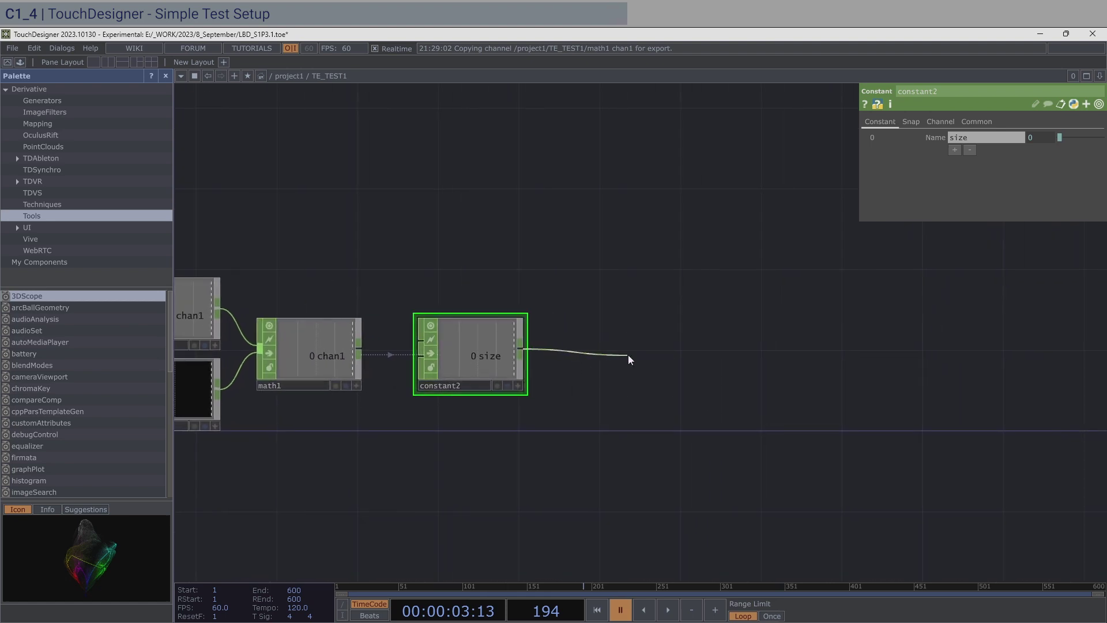
{"action": "left_click", "coordinate": [628, 355]}
{"action": "left_click", "coordinate": [672, 250]}
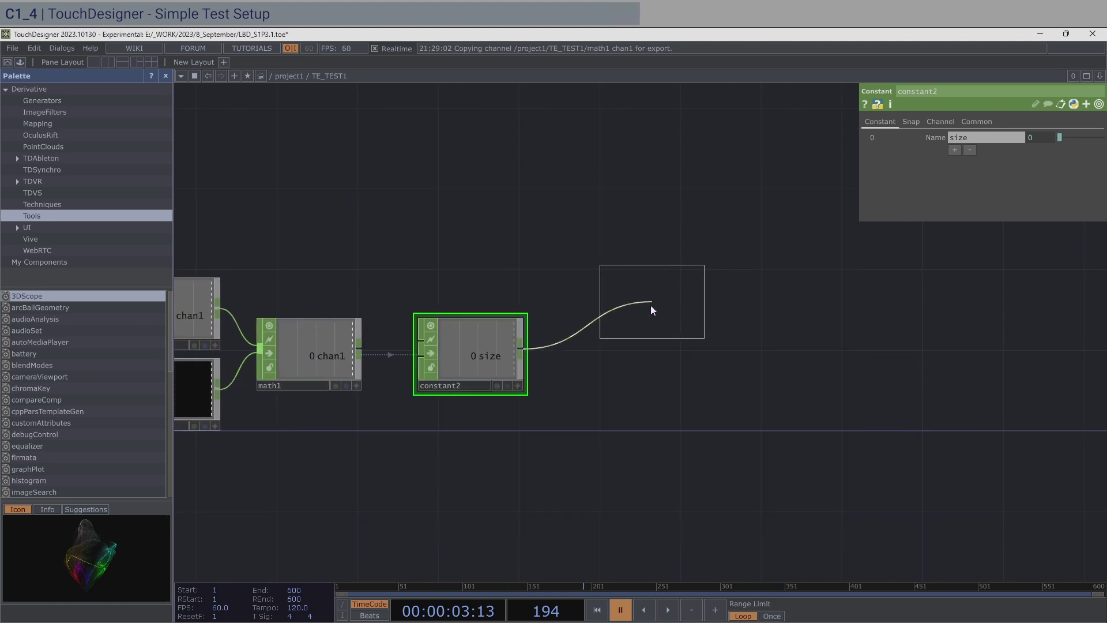
{"action": "left_click", "coordinate": [610, 357]}
{"action": "left_click_drag", "start_coordinate": [732, 354], "coordinate": [615, 351]}
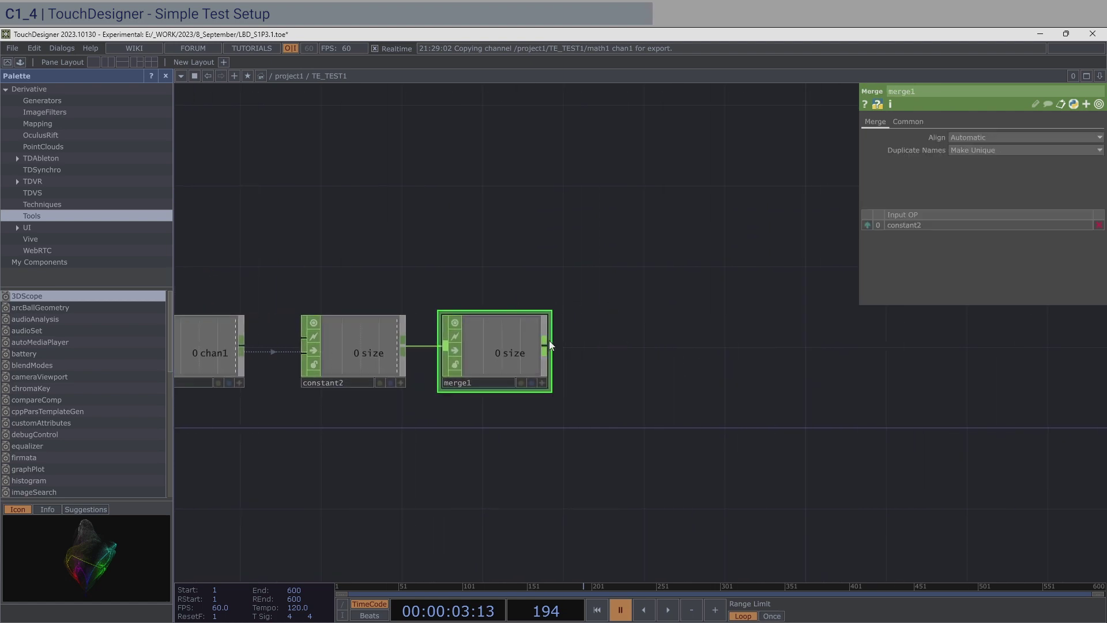
- Connect a new Out CHOP to the Merge CHOP's output and frame the whole network
{"action": "left_click", "coordinate": [546, 344]}
{"action": "left_click", "coordinate": [658, 345]}
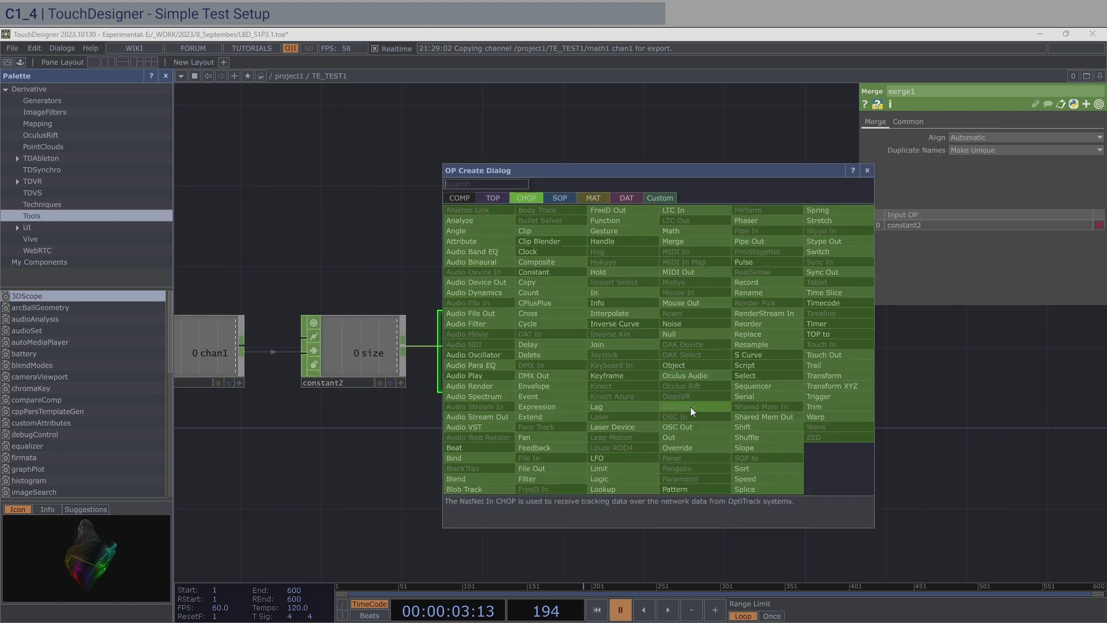
{"action": "left_click", "coordinate": [687, 435]}
{"action": "left_click", "coordinate": [632, 352]}
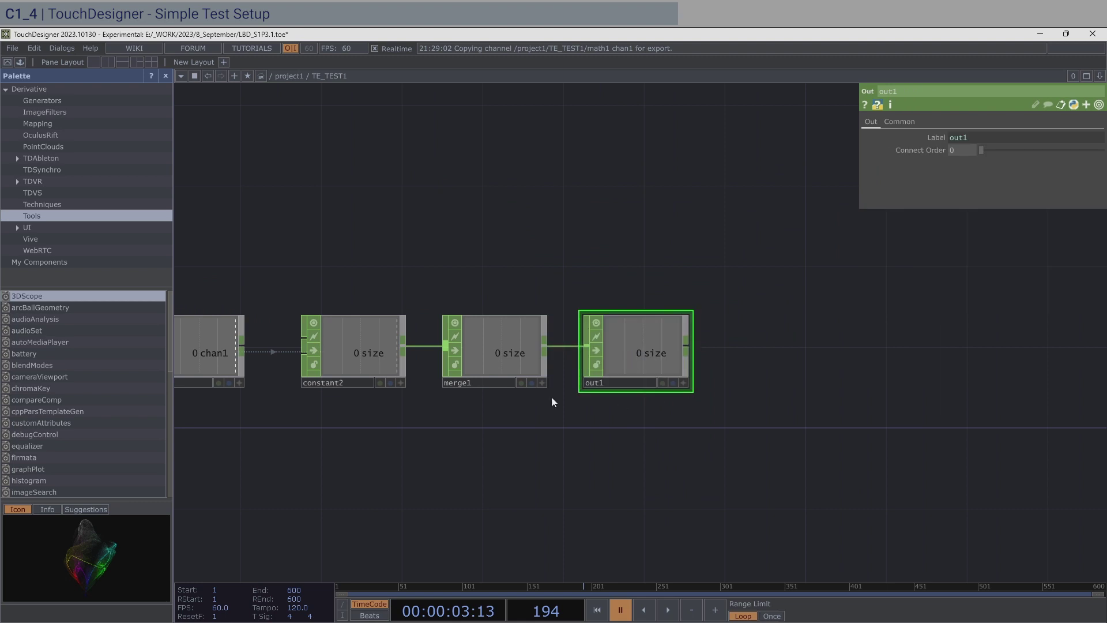
{"action": "key", "text": "h"}
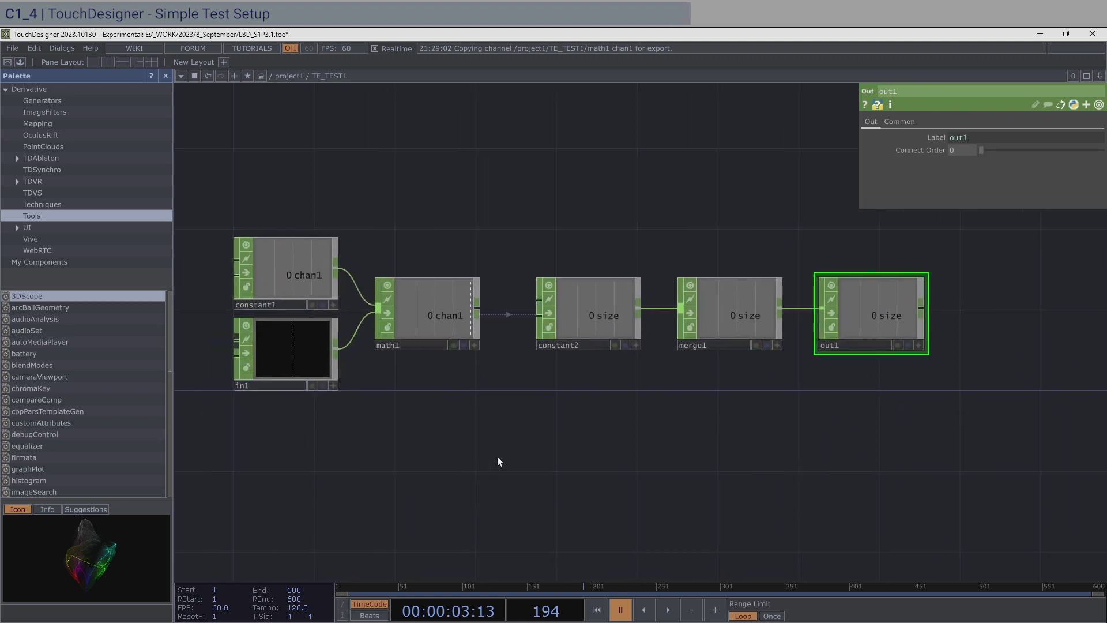
{"action": "key", "text": "h"}
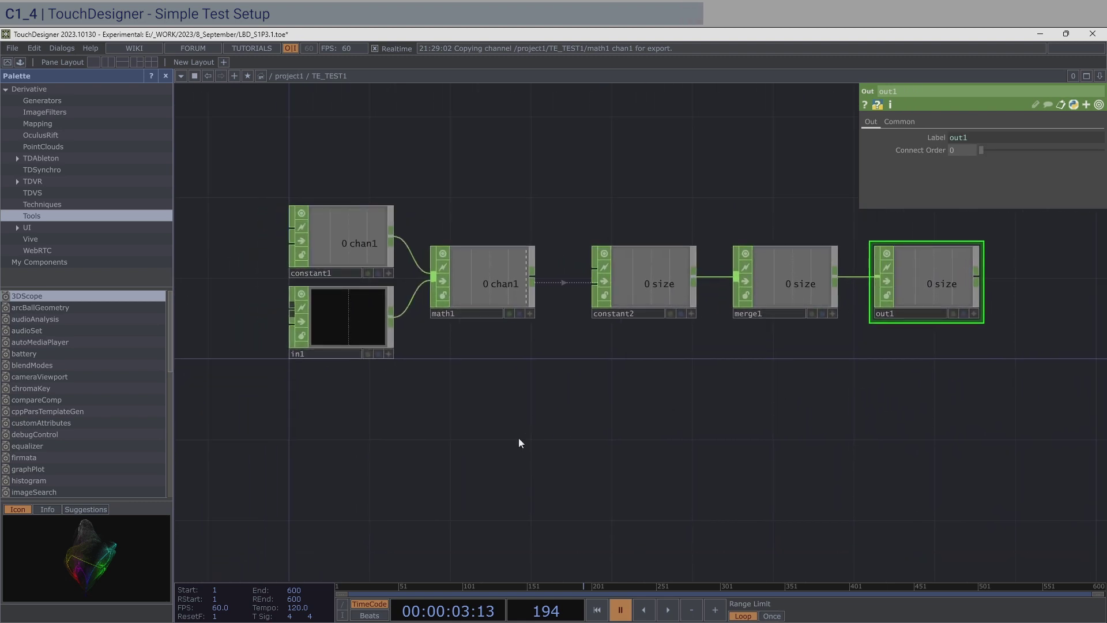
- Add a Video Device In TOP below the In CHOP
{"action": "key", "text": "Tab"}
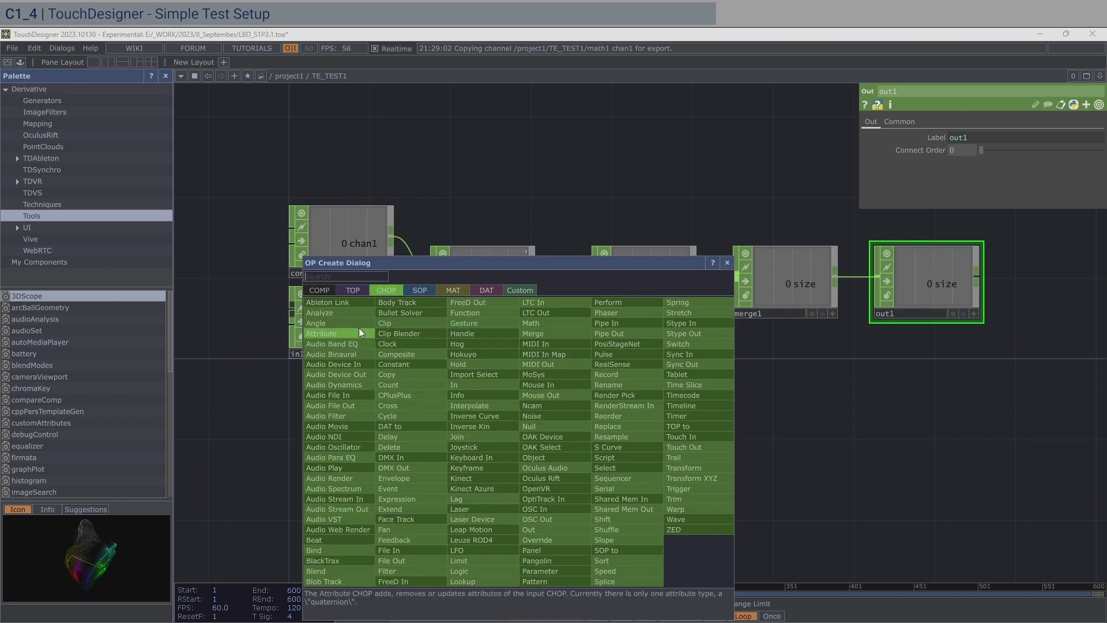
{"action": "left_click", "coordinate": [361, 293]}
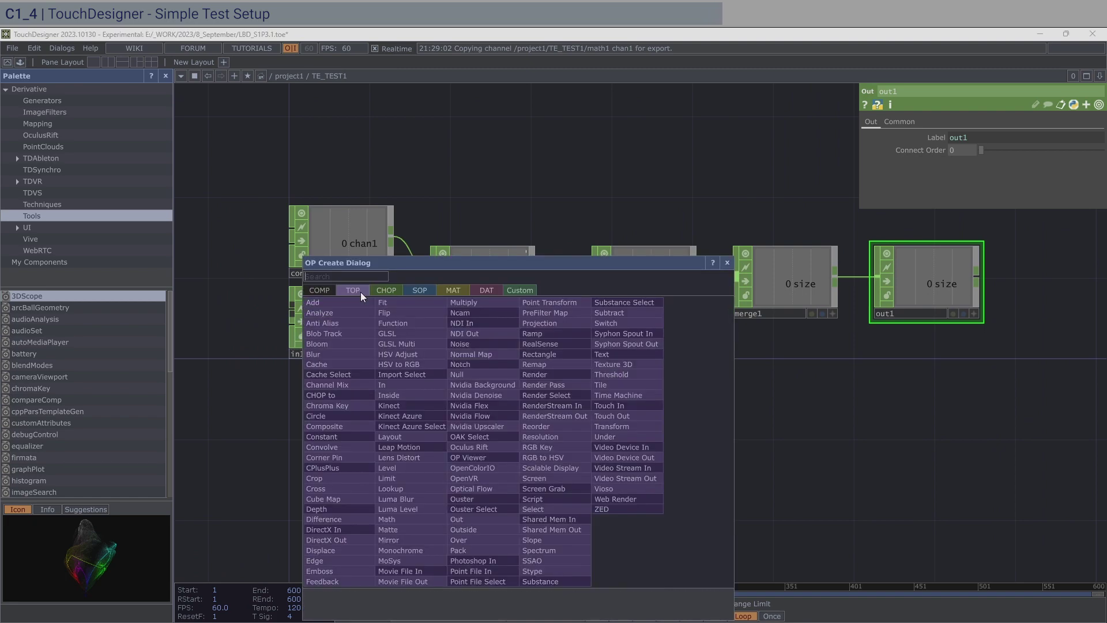
{"action": "left_click", "coordinate": [624, 445]}
{"action": "left_click", "coordinate": [346, 472]}
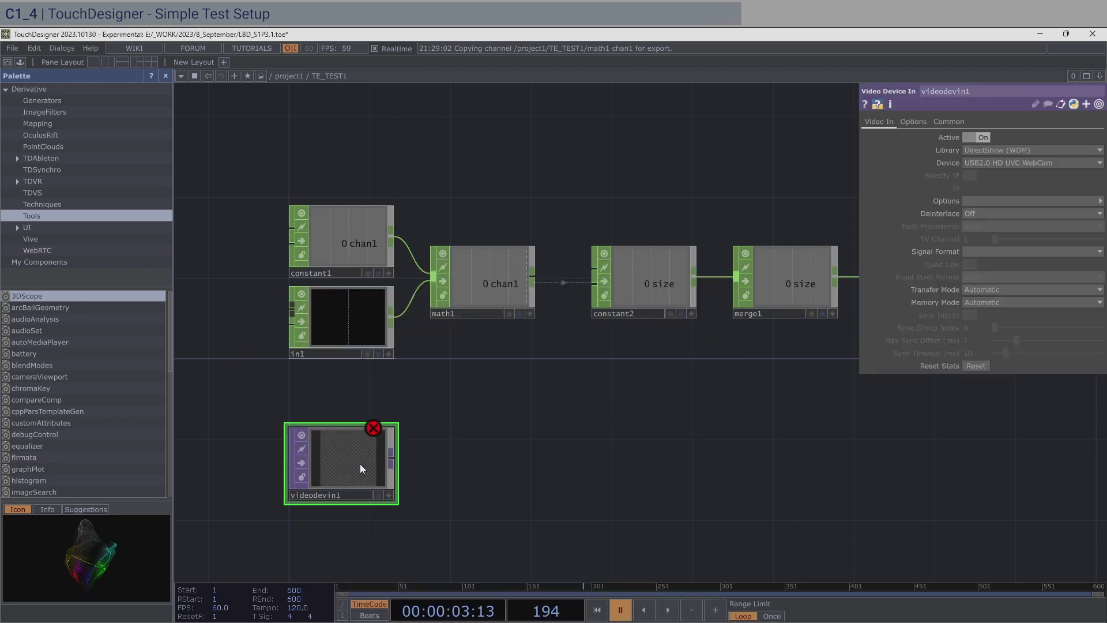
- Play the timeline briefly, pause it, and turn off the Video Device In TOP's viewer
{"action": "left_click", "coordinate": [669, 611]}
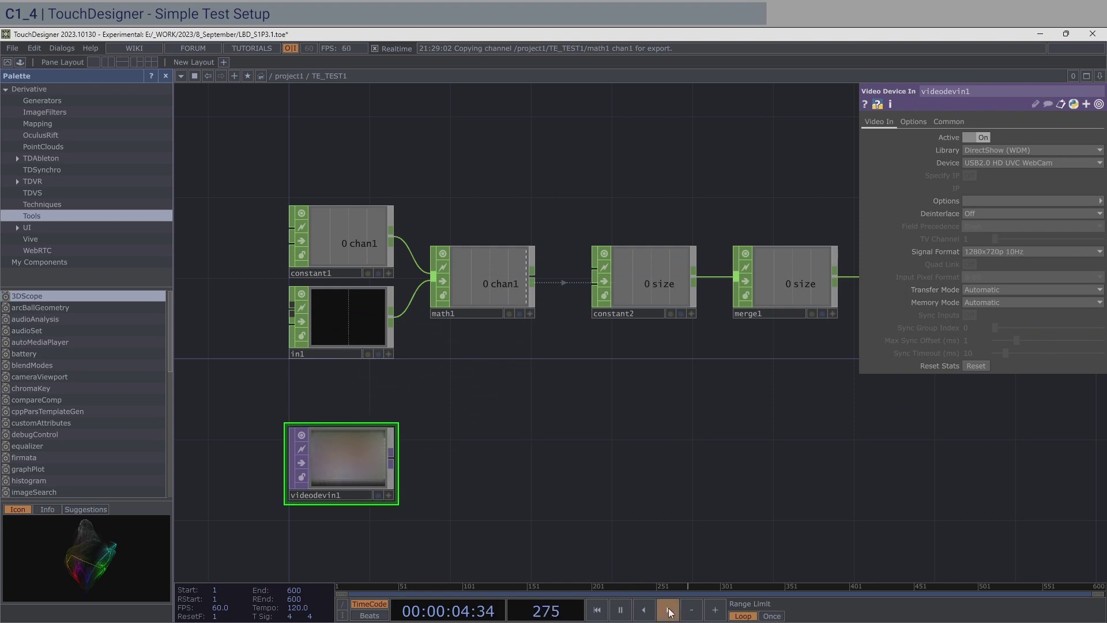
{"action": "left_click", "coordinate": [621, 610]}
{"action": "left_click", "coordinate": [300, 436]}
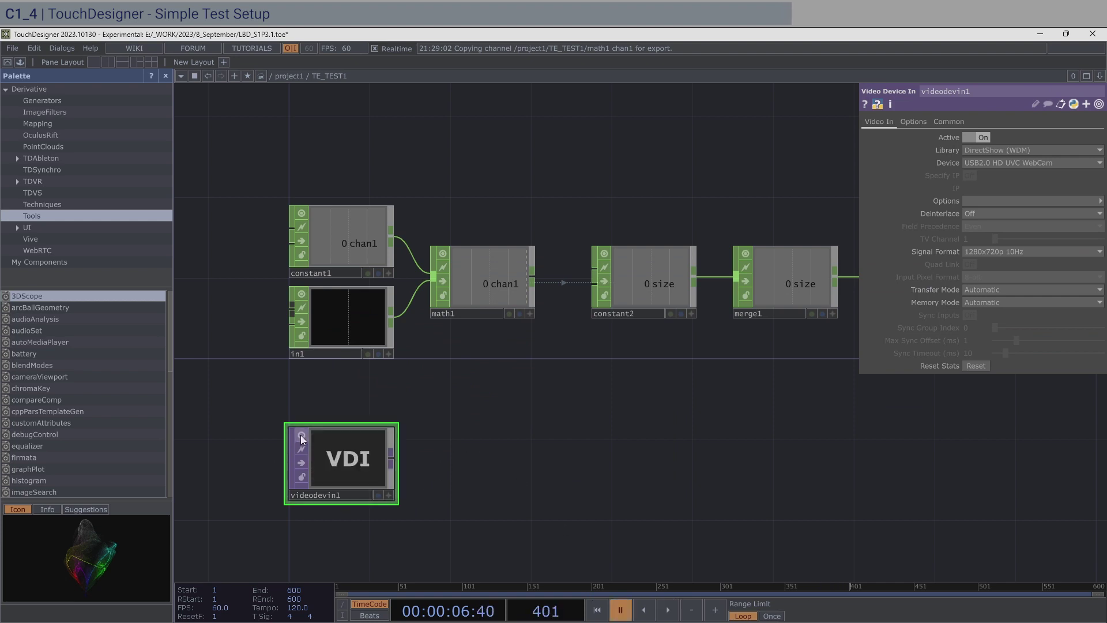
- Connect a new Analyze TOP to the output of the Video Device In TOP
{"action": "left_click", "coordinate": [393, 459]}
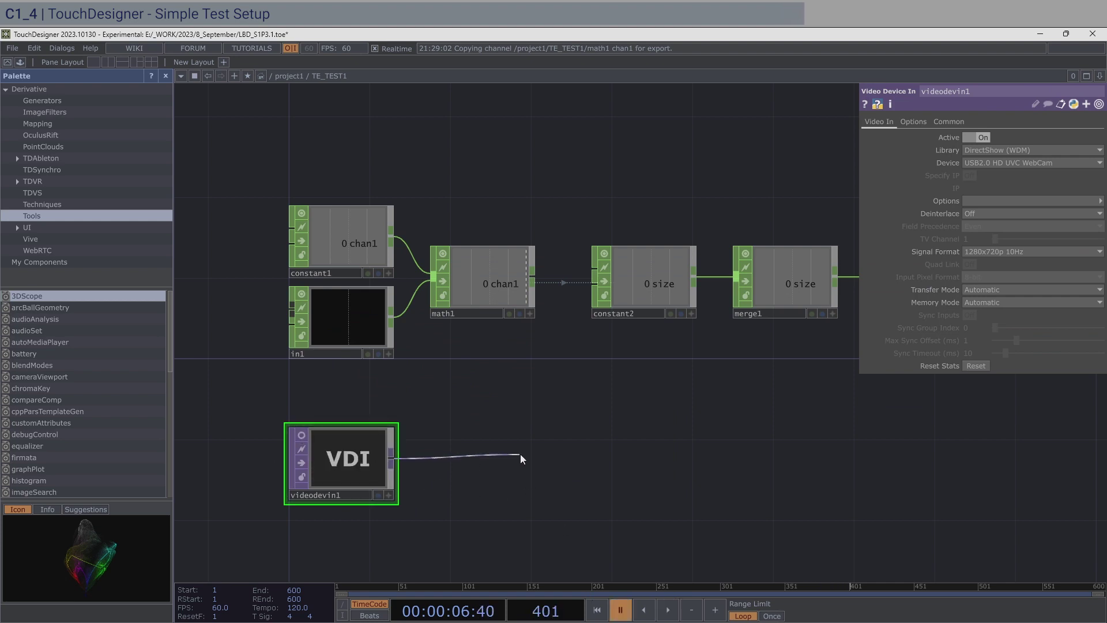
{"action": "left_click", "coordinate": [520, 455]}
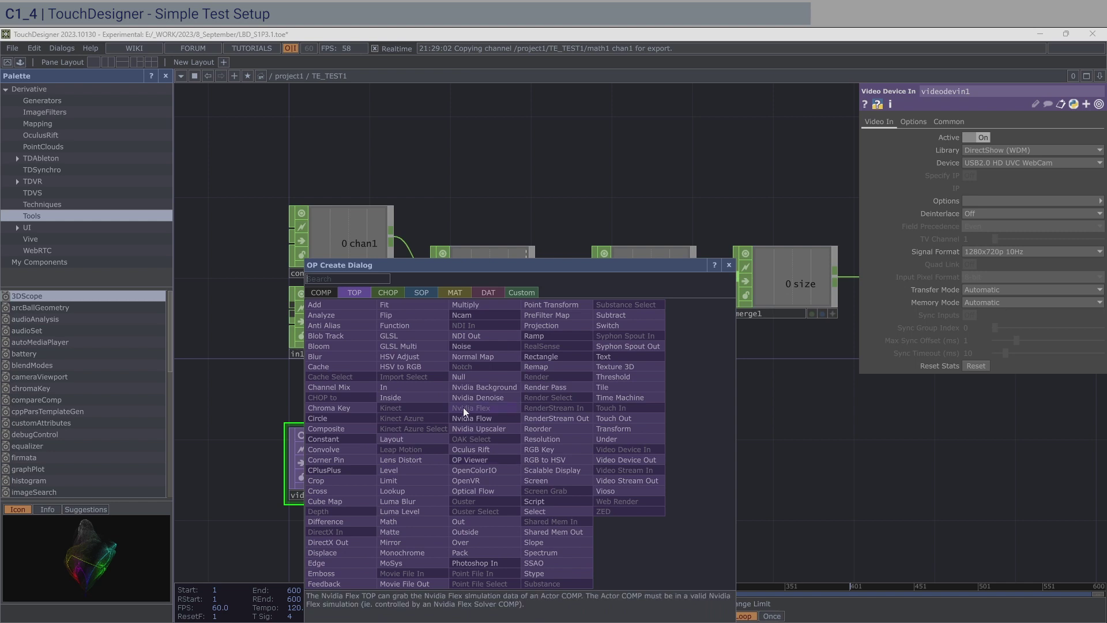
{"action": "left_click", "coordinate": [327, 314]}
{"action": "left_click", "coordinate": [471, 458]}
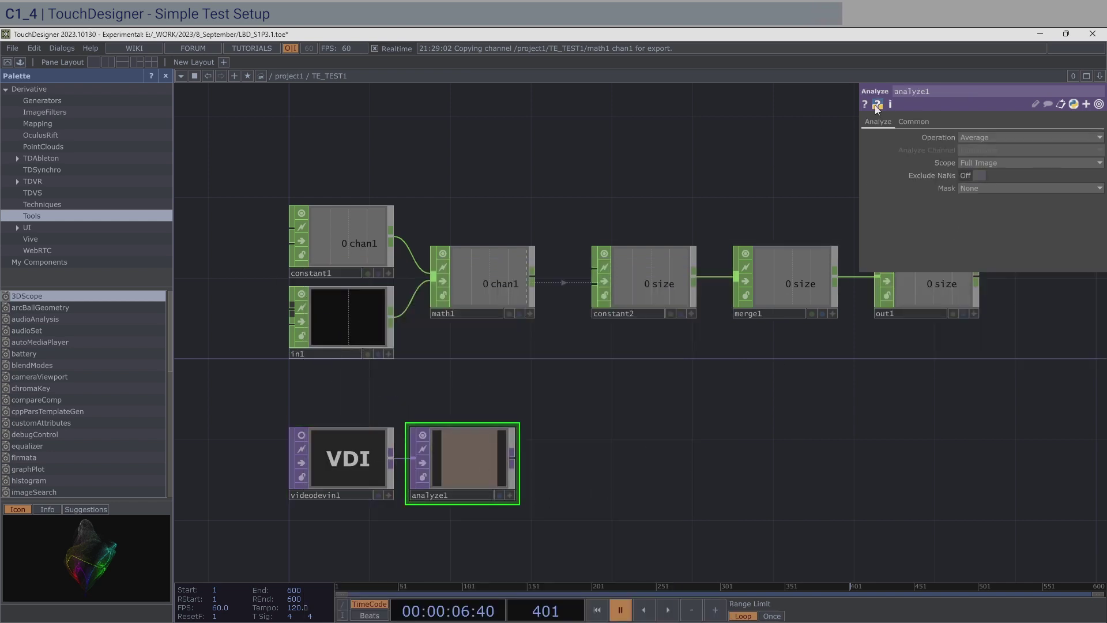
- Add a TOP to CHOP that reads from the Analyze TOP, placed beside it
{"action": "right_click", "coordinate": [513, 457]}
{"action": "type", "text": "topto"}
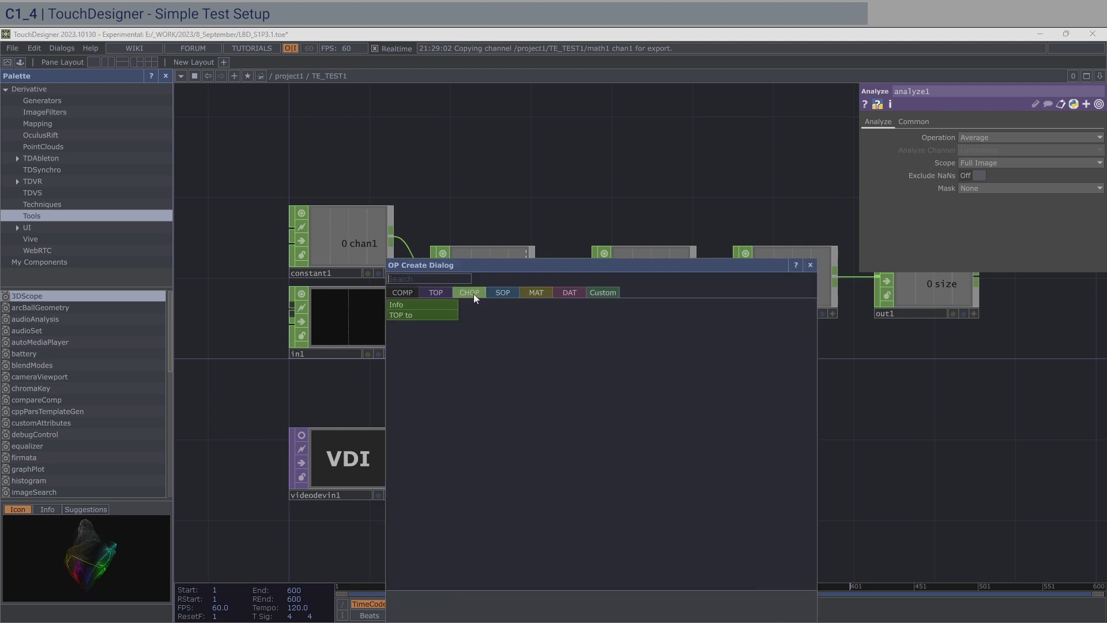
{"action": "left_click", "coordinate": [429, 315]}
{"action": "left_click", "coordinate": [630, 463]}
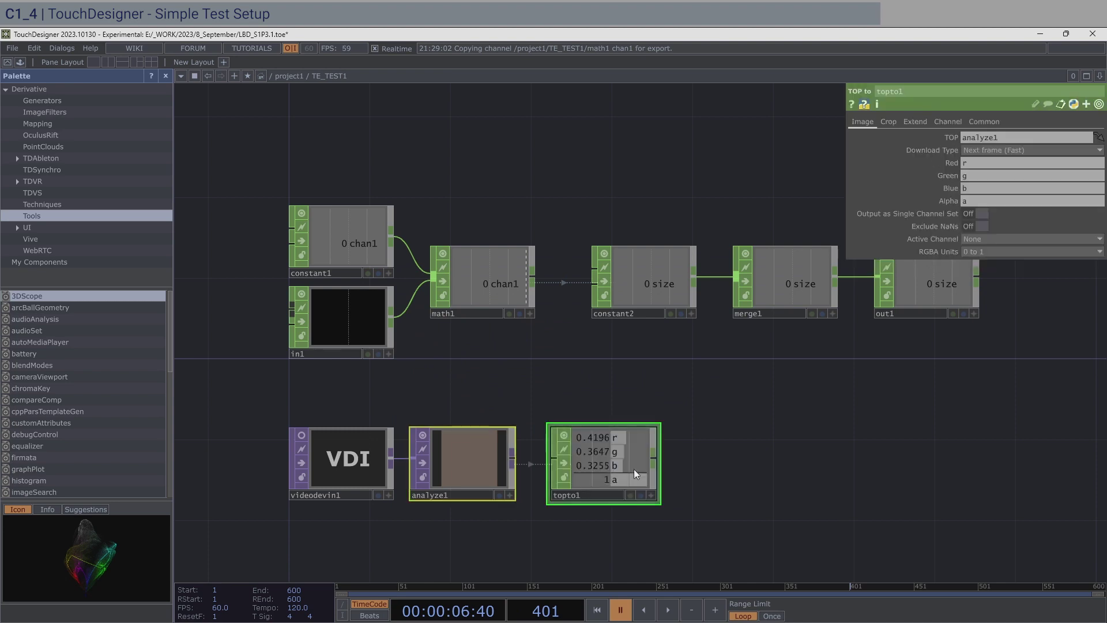
- Clear the Green, Blue and Alpha channel names of the TOP to CHOP, keeping only the red channel r
{"action": "scroll", "coordinate": [640, 472], "scroll_direction": "up", "scroll_amount": 2}
{"action": "left_click", "coordinate": [998, 171]}
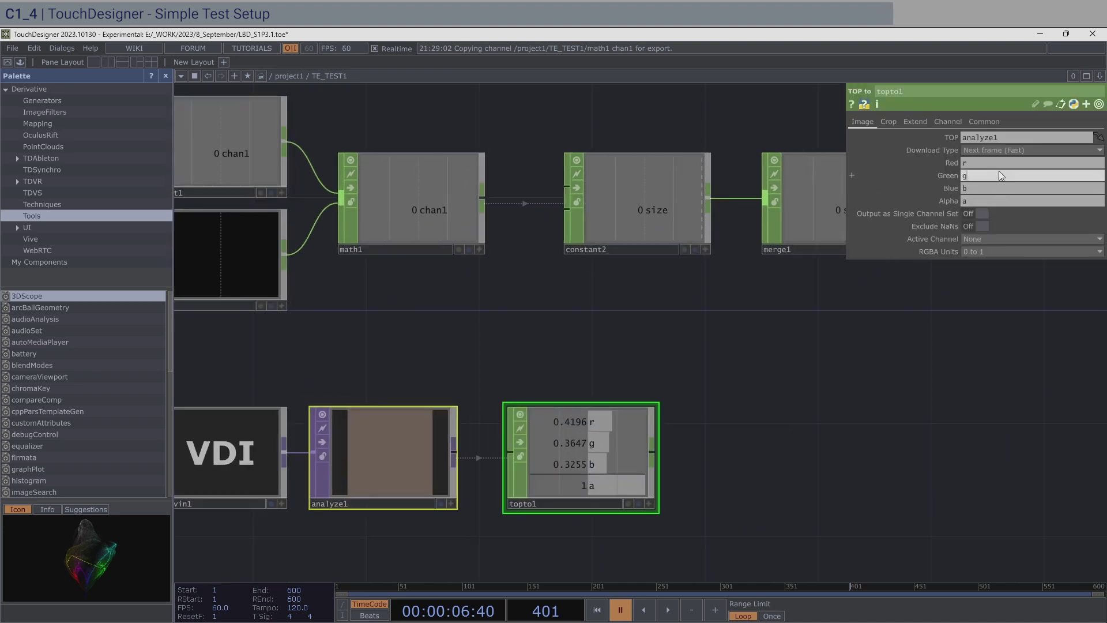
{"action": "key", "text": "BackSpace"}
{"action": "key", "text": "Return"}
{"action": "key", "text": "BackSpace"}
{"action": "left_click", "coordinate": [988, 203]}
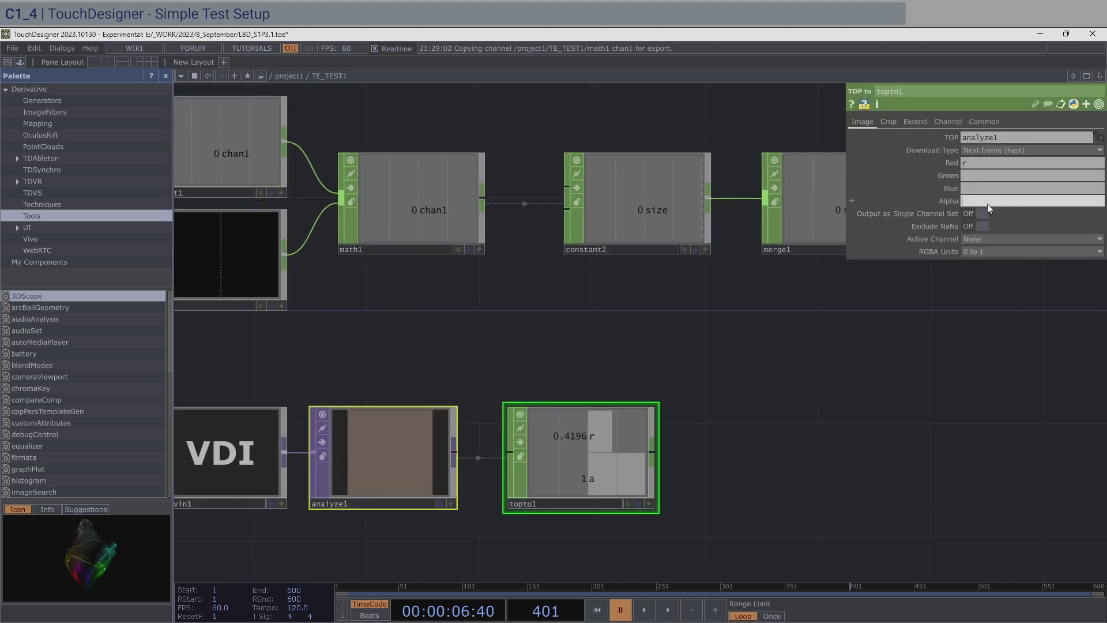
{"action": "key", "text": "BackSpace"}
{"action": "key", "text": "Return"}
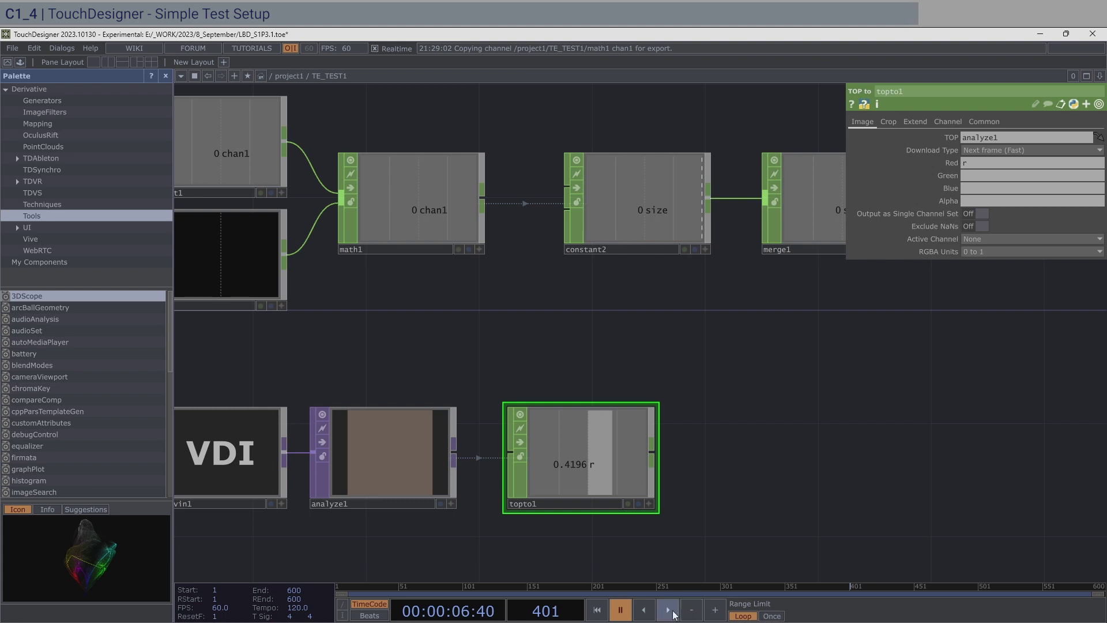
- Play the timeline briefly, pause it, and connect the TOP to CHOP's output to the Merge CHOP as a second input
{"action": "left_click", "coordinate": [668, 609]}
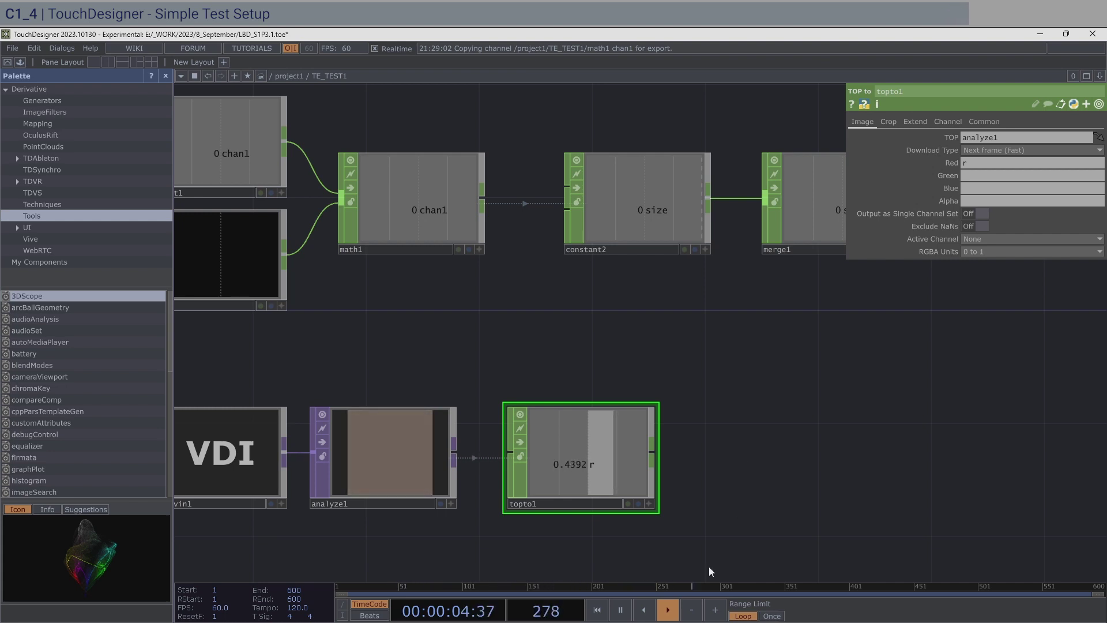
{"action": "left_click", "coordinate": [620, 616]}
{"action": "left_click_drag", "start_coordinate": [706, 410], "coordinate": [712, 230]}
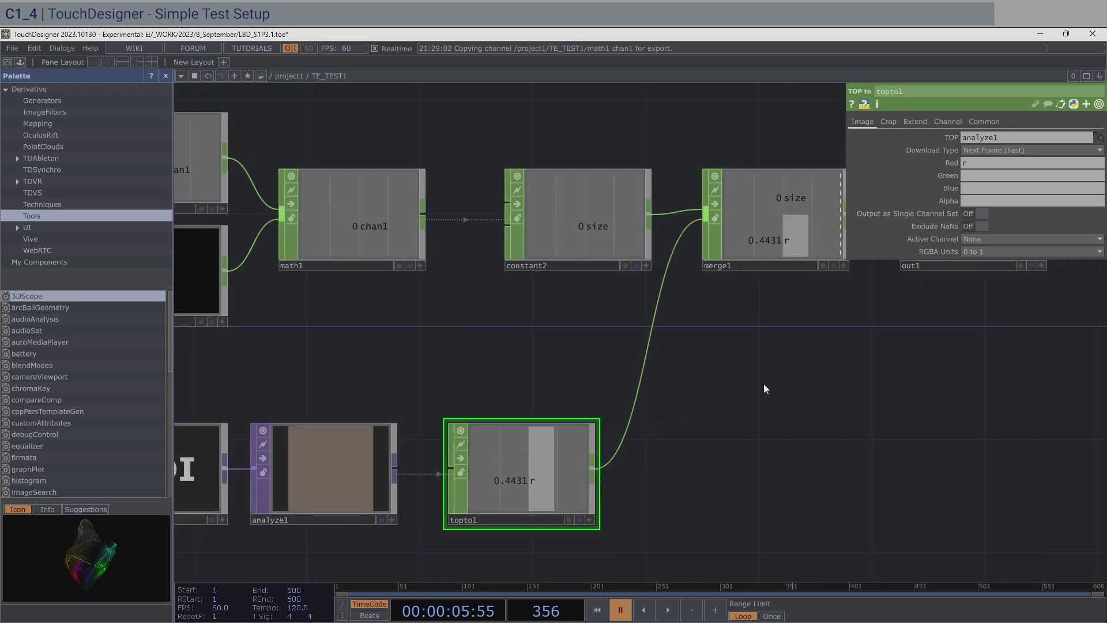
{"action": "scroll", "coordinate": [773, 415], "scroll_direction": "down", "scroll_amount": 3}
{"action": "left_click_drag", "start_coordinate": [771, 326], "coordinate": [747, 341]}
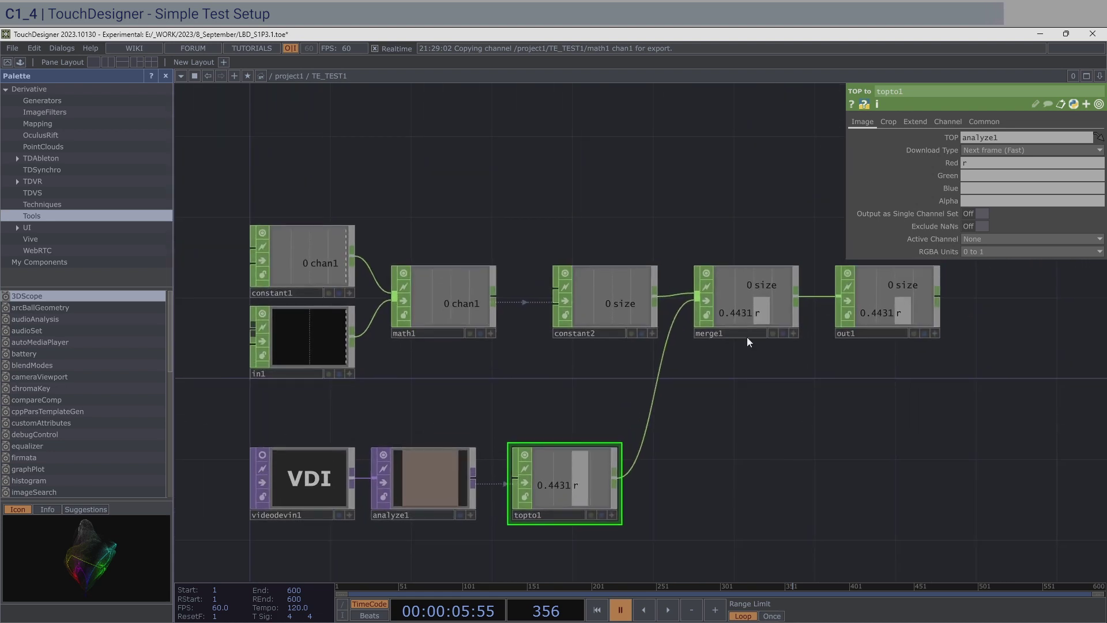
- Return to the project1 network, save the project, and save the TE_TEST1 container as TE_TEST1.tox in the 8_September folder
{"action": "left_click", "coordinate": [287, 77]}
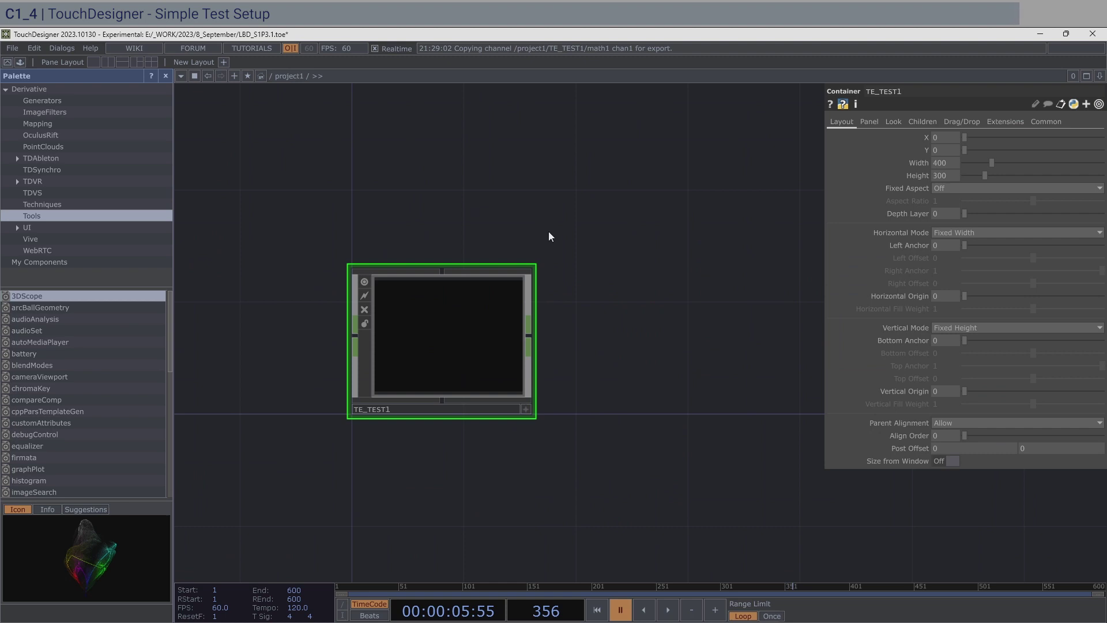
{"action": "key", "text": "ctrl+s"}
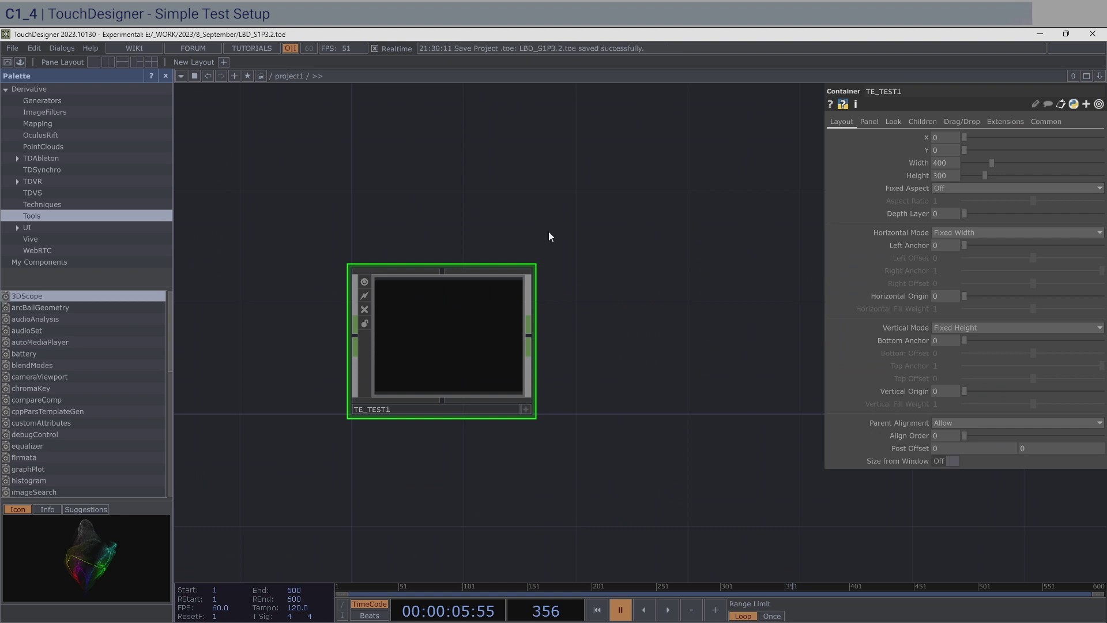
{"action": "right_click", "coordinate": [439, 333]}
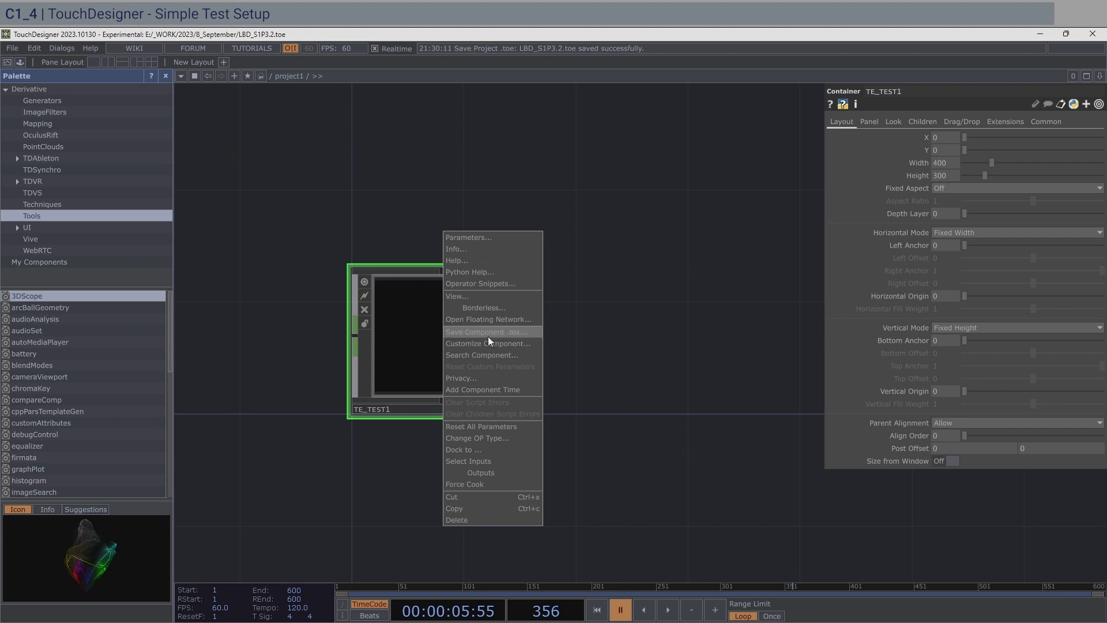
{"action": "left_click", "coordinate": [423, 331]}
{"action": "right_click", "coordinate": [444, 332]}
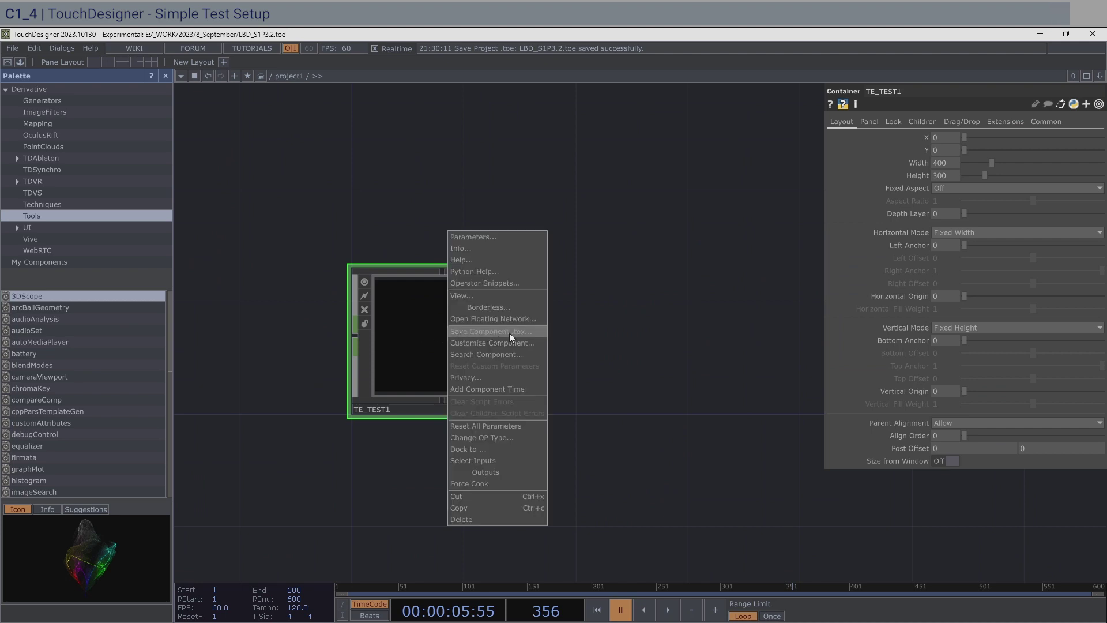
{"action": "left_click", "coordinate": [510, 333]}
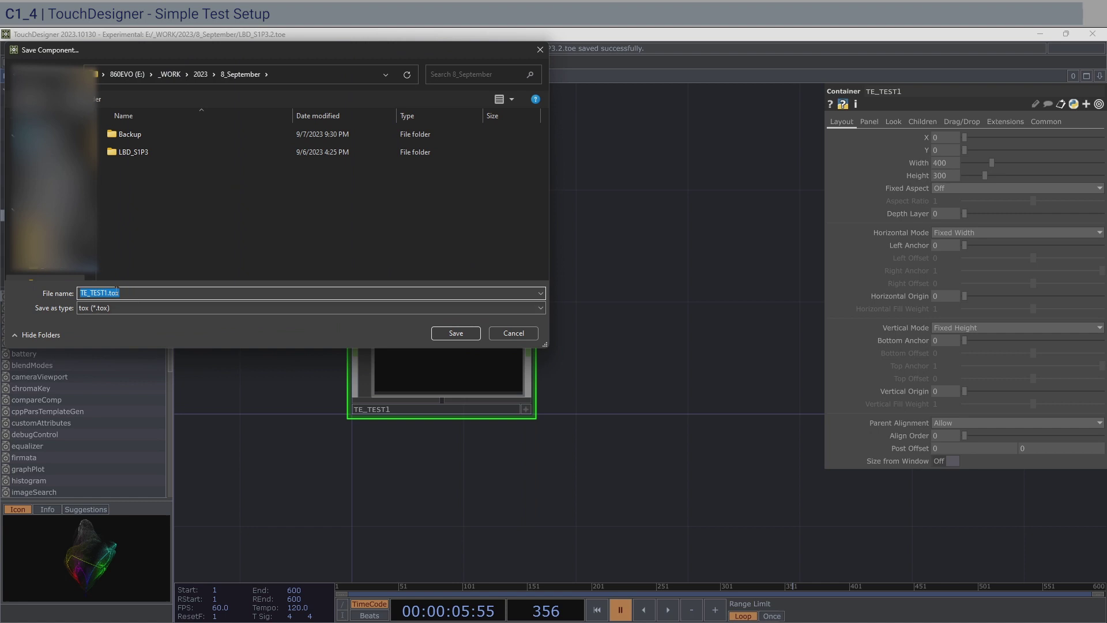
{"action": "left_click", "coordinate": [468, 338]}
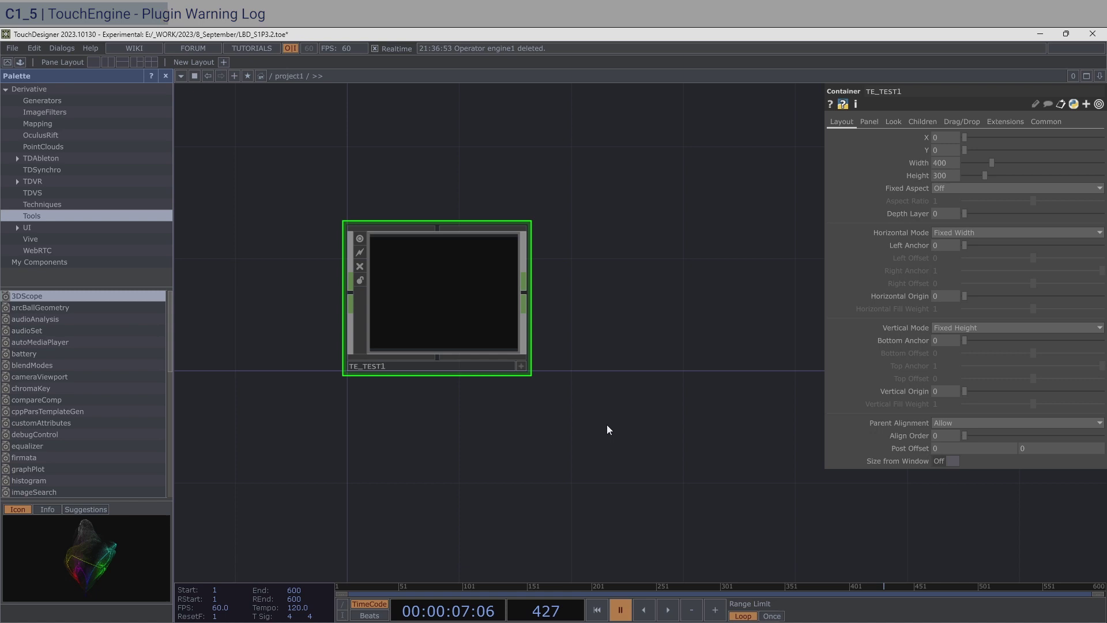
- Check the Video Device In TOP's Active setting inside TE_TEST1, and add an Engine COMP below the container in project1
{"action": "double_click", "coordinate": [443, 301]}
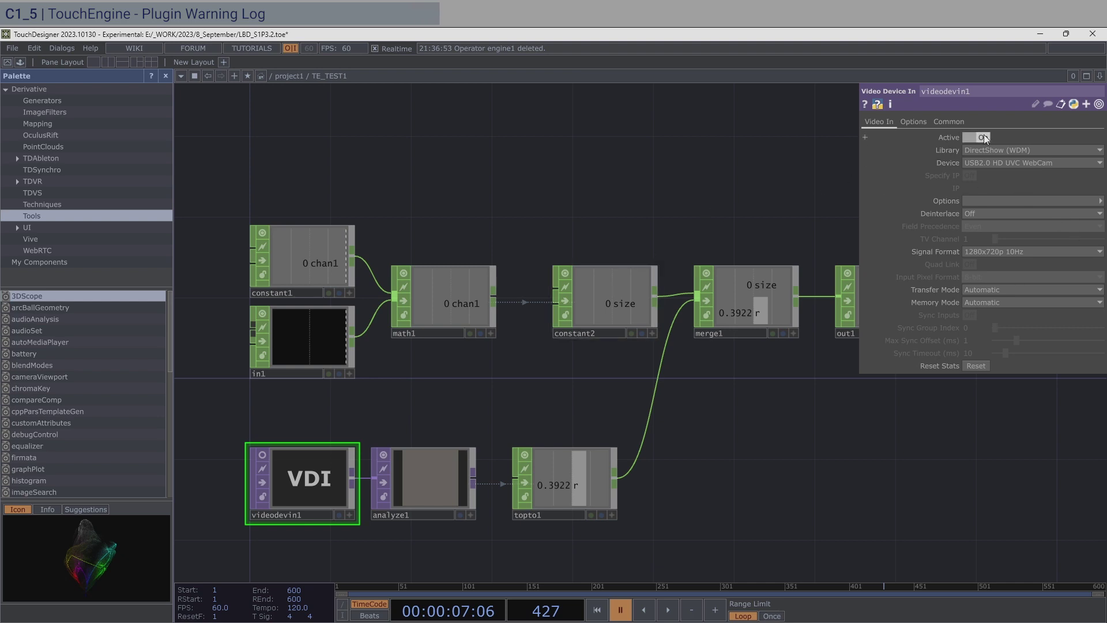
{"action": "left_click", "coordinate": [298, 76]}
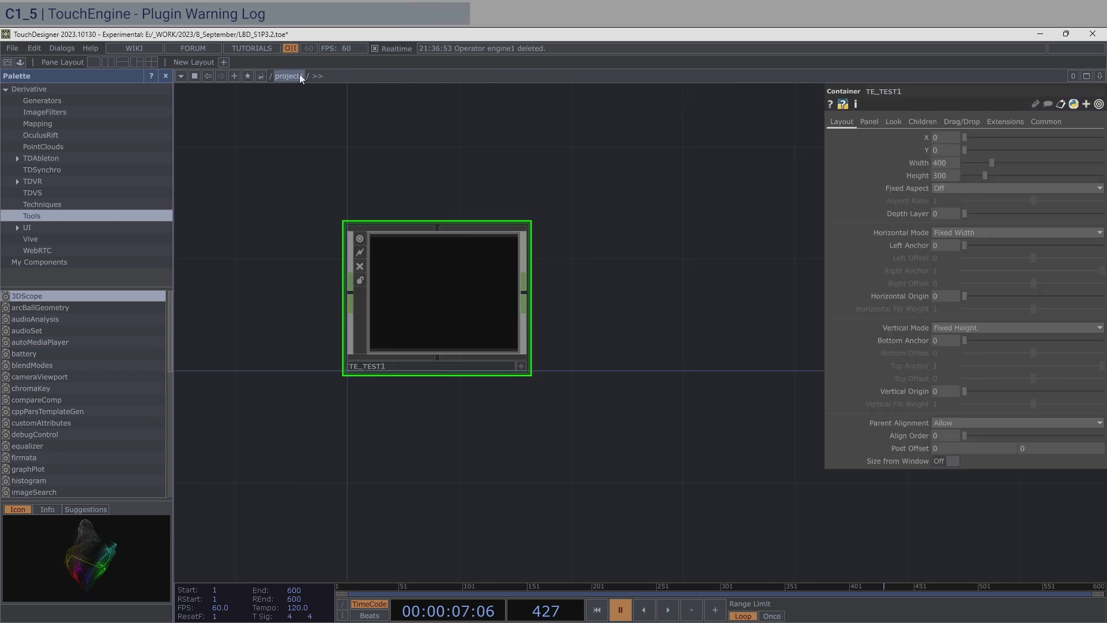
{"action": "key", "text": "Tab"}
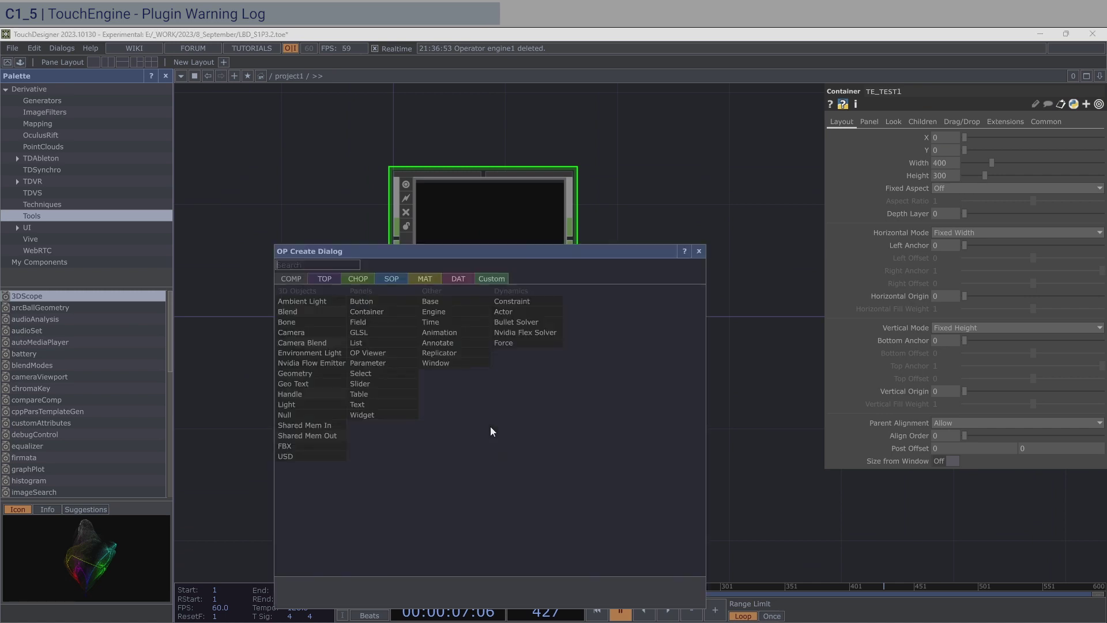
{"action": "left_click", "coordinate": [433, 311]}
{"action": "left_click", "coordinate": [485, 456]}
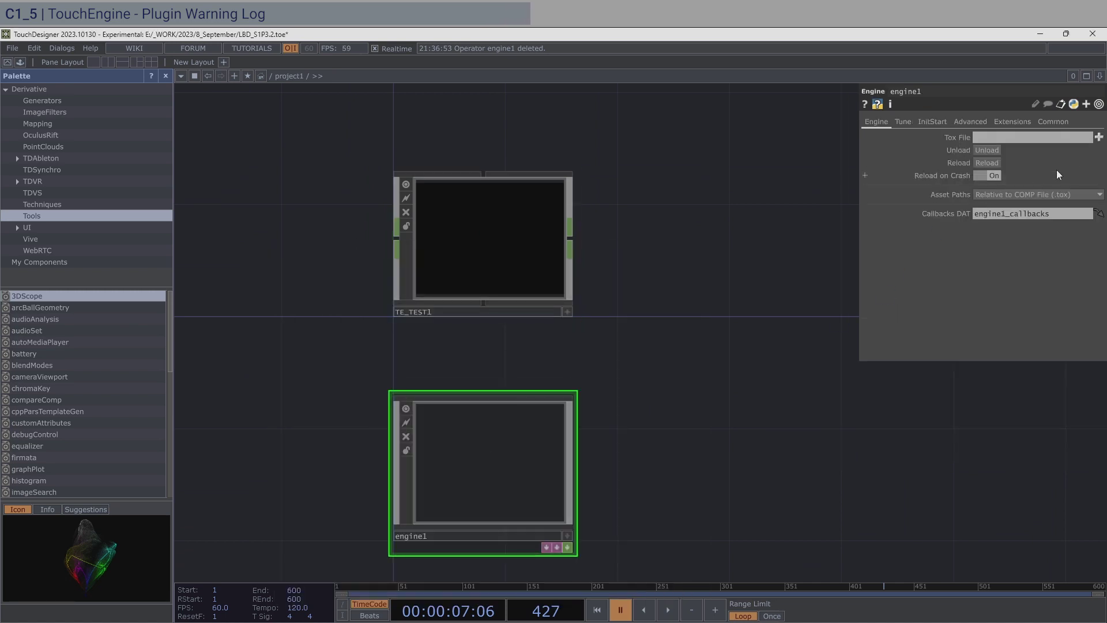
- Load TE_TEST1.tox from the 8_September folder as the Engine COMP's Tox File
{"action": "left_click", "coordinate": [1099, 136]}
{"action": "left_click", "coordinate": [191, 173]}
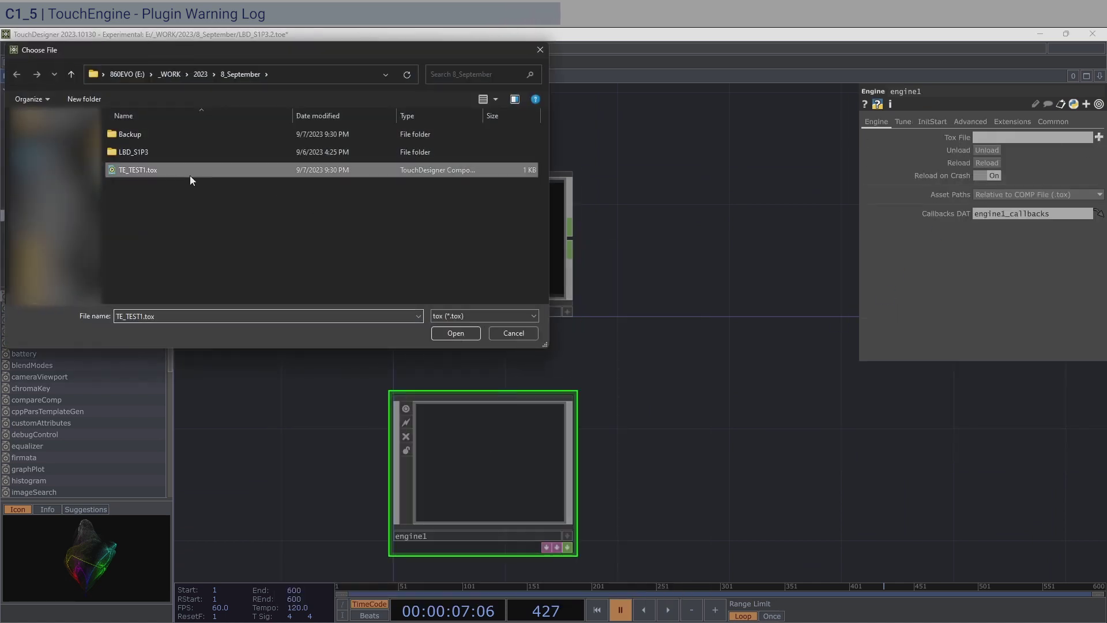
{"action": "left_click", "coordinate": [454, 332]}
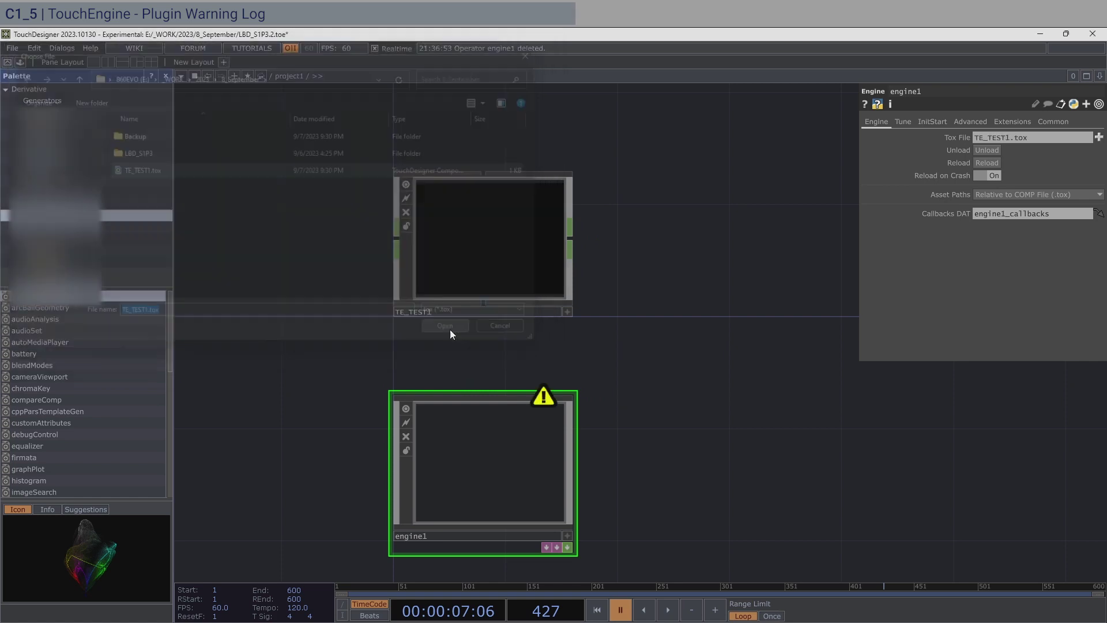
- Play the timeline, unload and reload the Engine COMP's component to test its output, and pause playback
{"action": "left_click", "coordinate": [668, 610]}
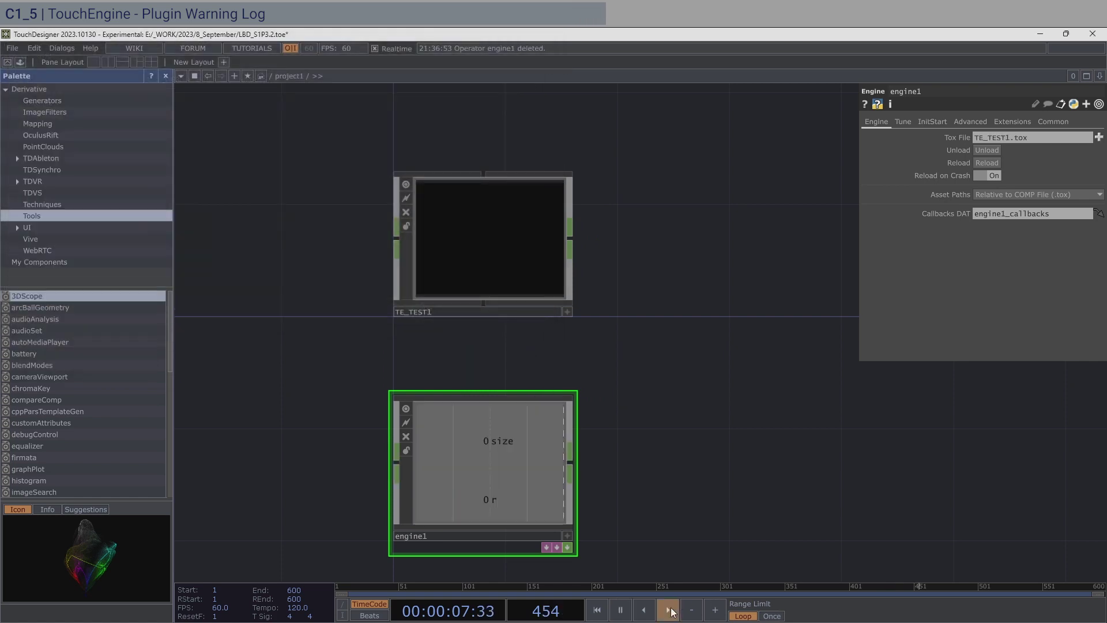
{"action": "left_click", "coordinate": [995, 150]}
{"action": "left_click", "coordinate": [994, 162]}
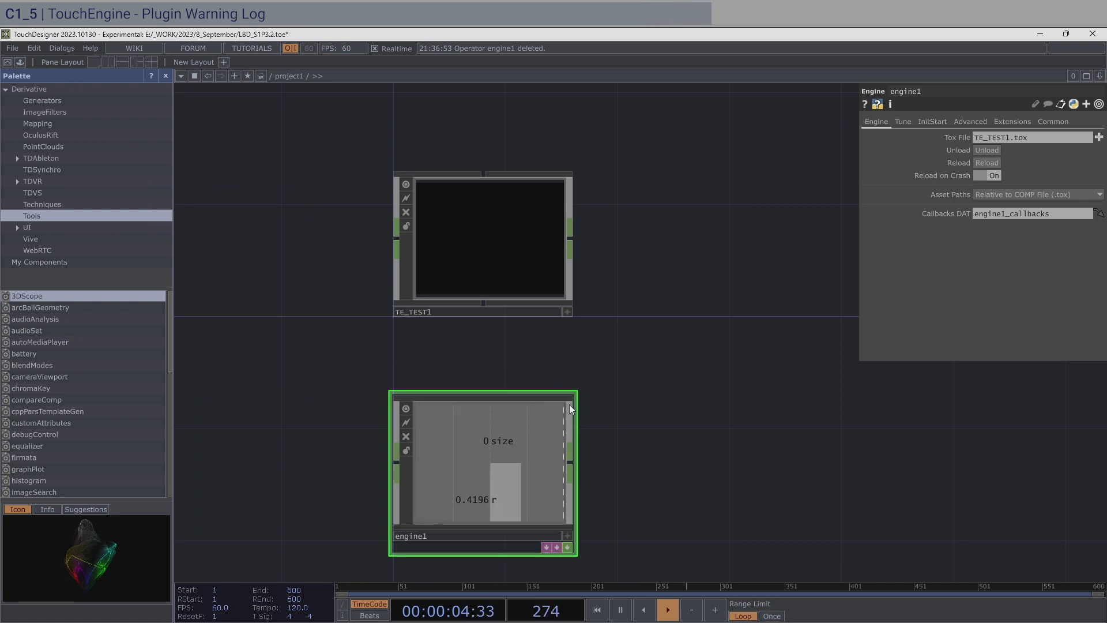
{"action": "left_click", "coordinate": [623, 610]}
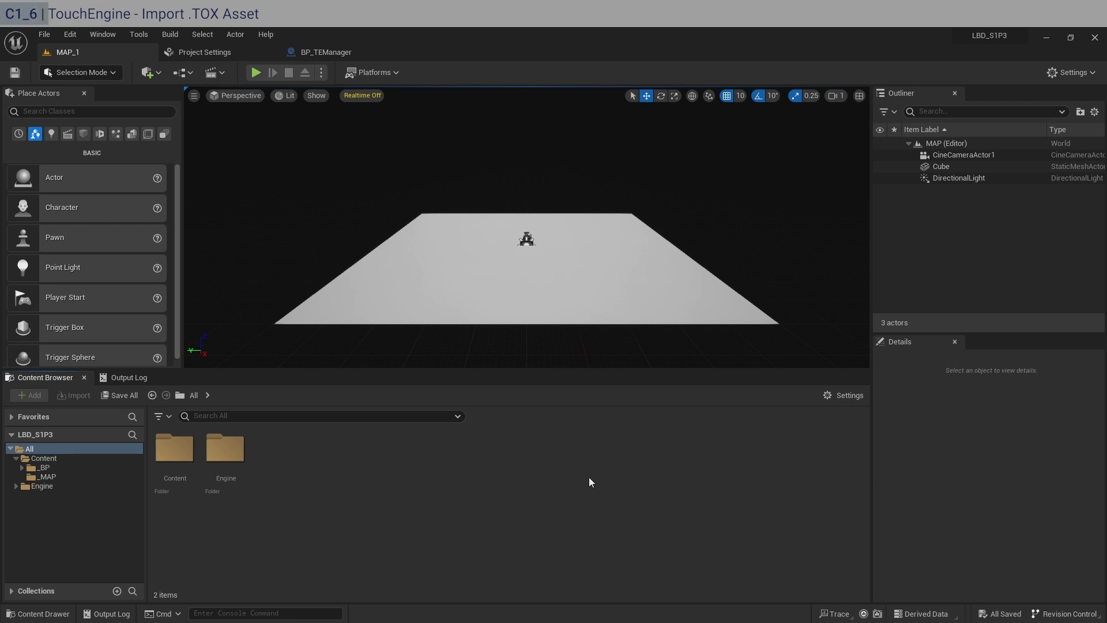
- In Unreal Editor, create a folder named _TE under Content and open it
{"action": "left_click", "coordinate": [84, 459]}
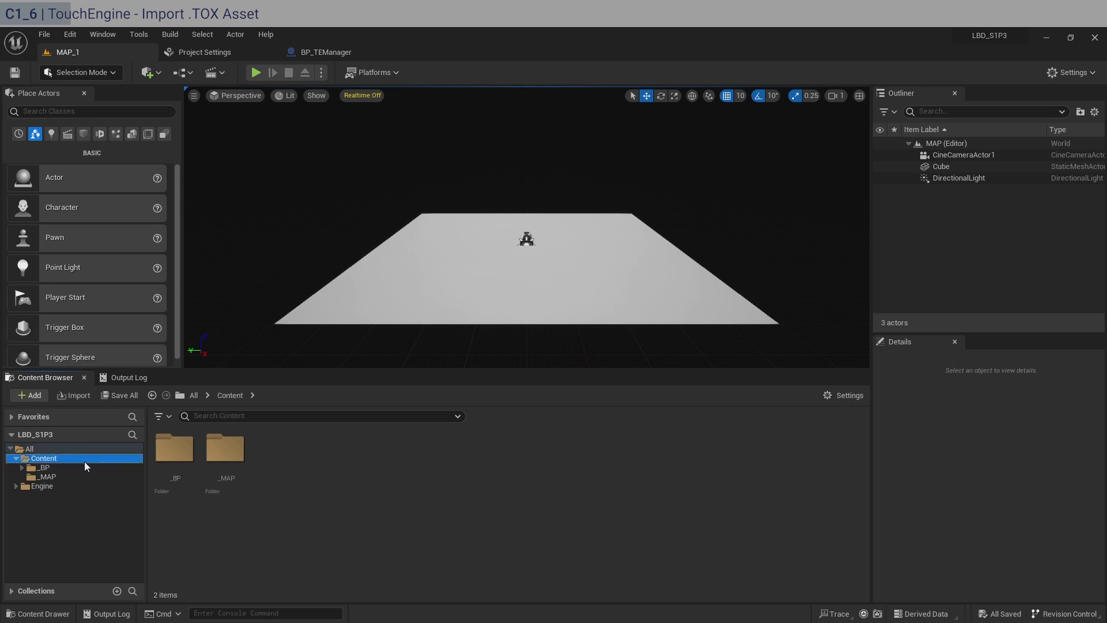
{"action": "key", "text": "ctrl+shift+n"}
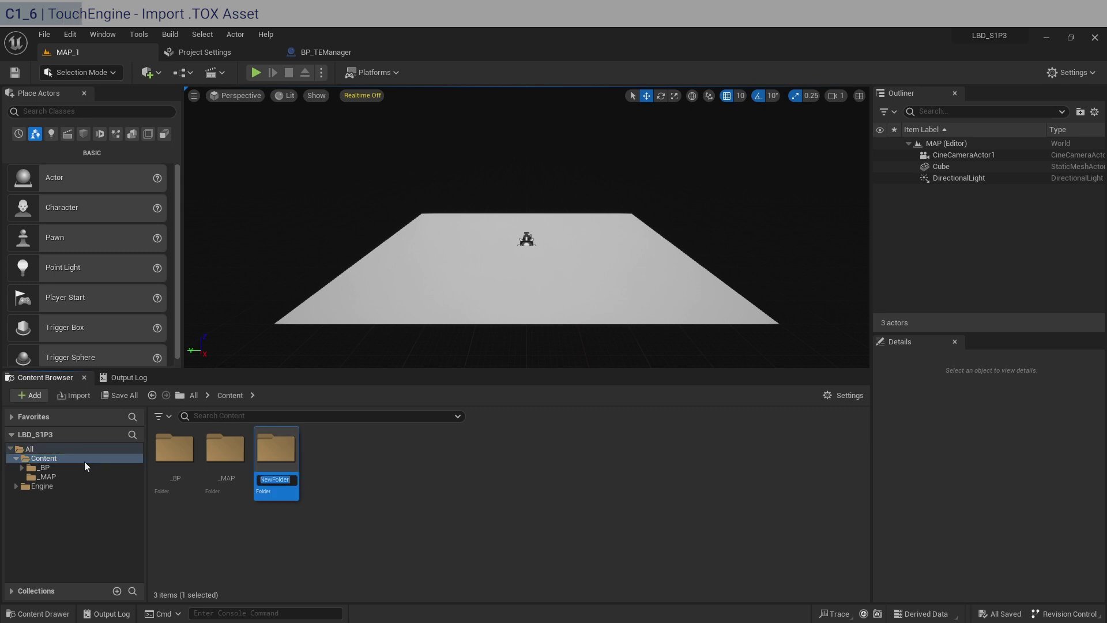
{"action": "type", "text": "_TE"}
{"action": "key", "text": "Return"}
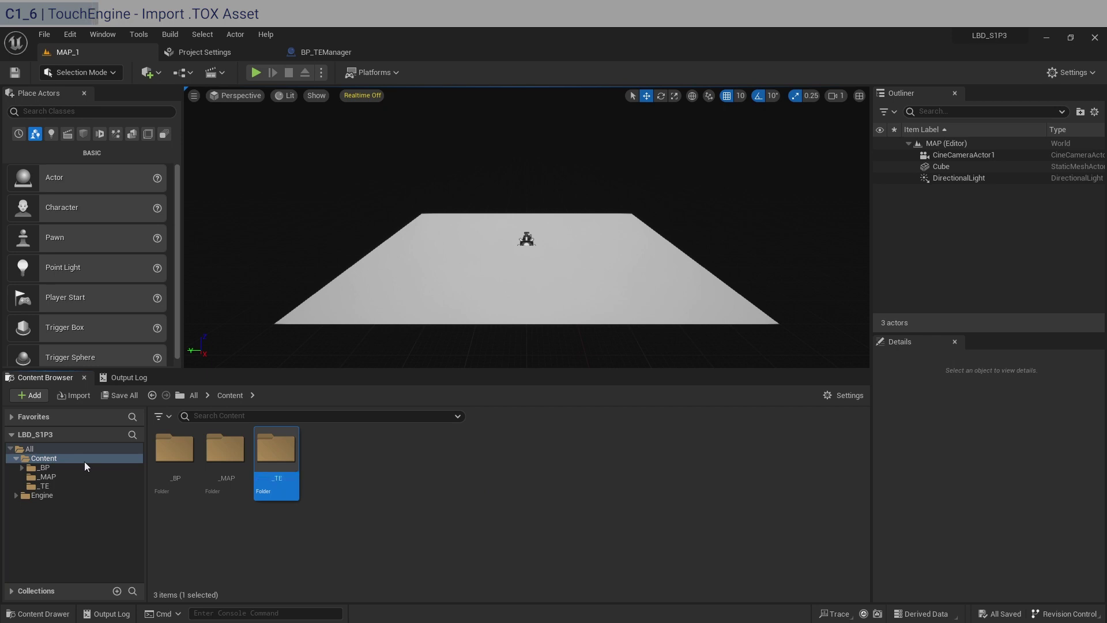
{"action": "left_click", "coordinate": [65, 489]}
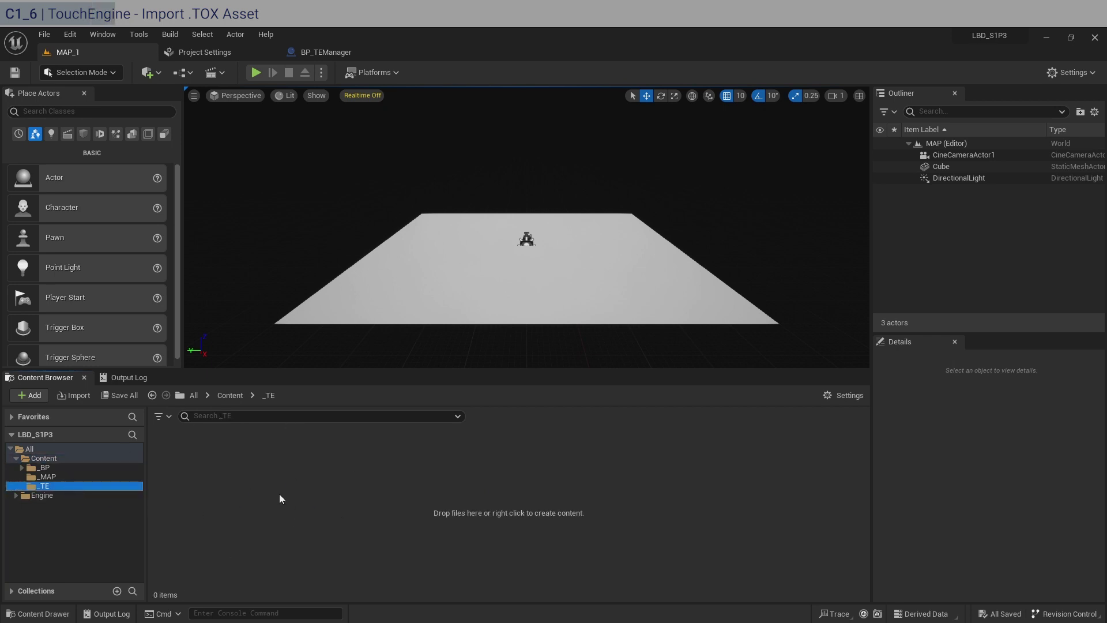
- In File Explorer, copy TE_TEST1.tox from the 8_September folder into the Unreal project's LBD_S1P3\Content\_TE folder
{"action": "mouse_move", "coordinate": [173, 618]}
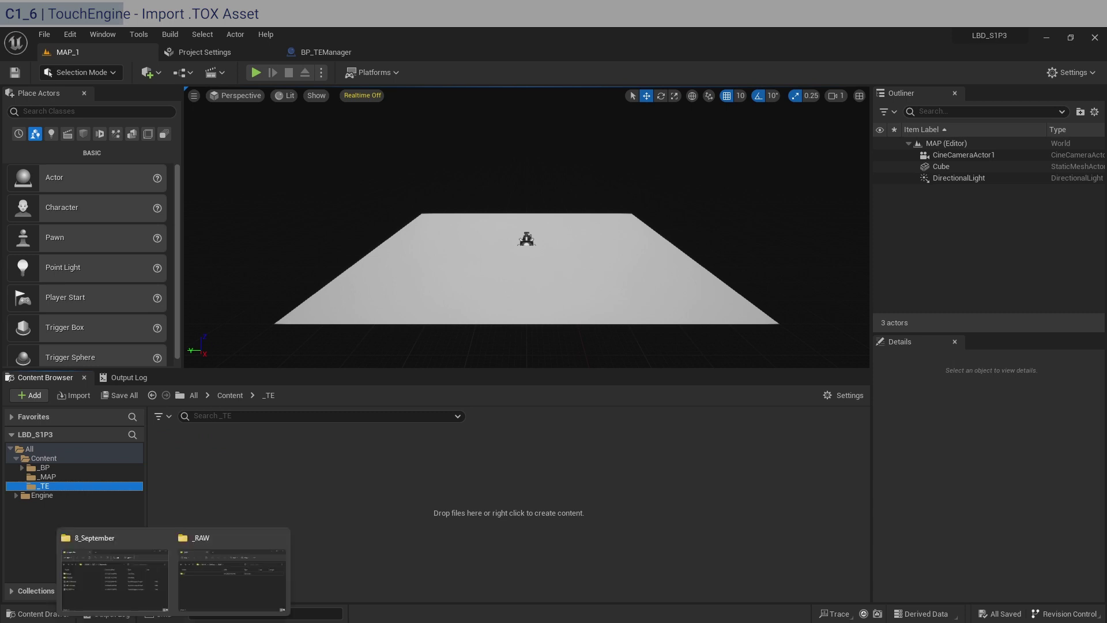
{"action": "left_click", "coordinate": [165, 599]}
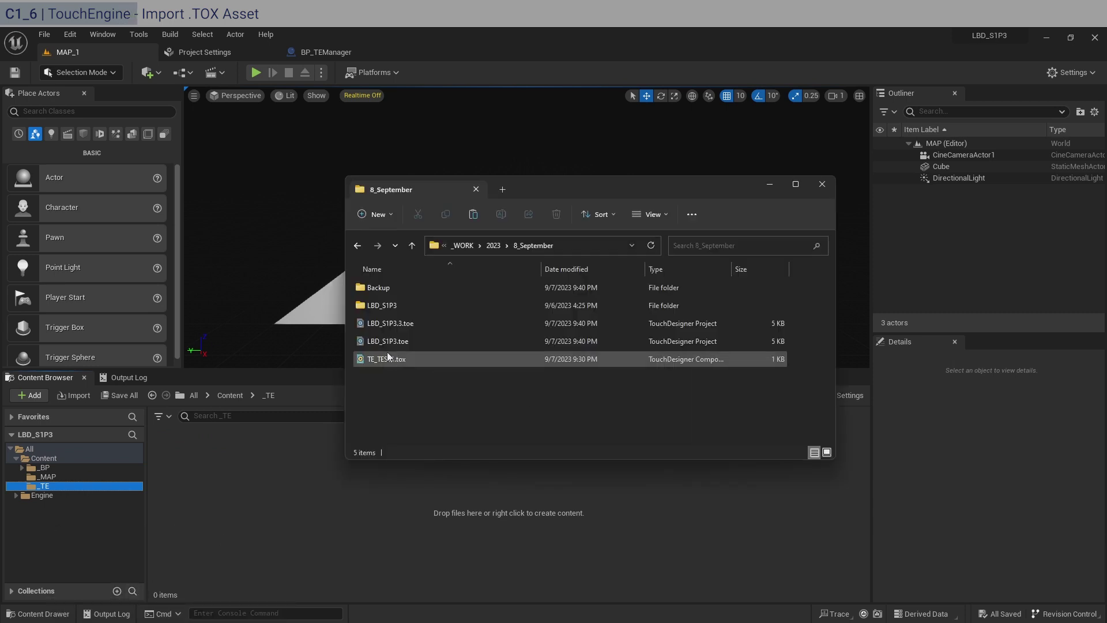
{"action": "left_click", "coordinate": [428, 358]}
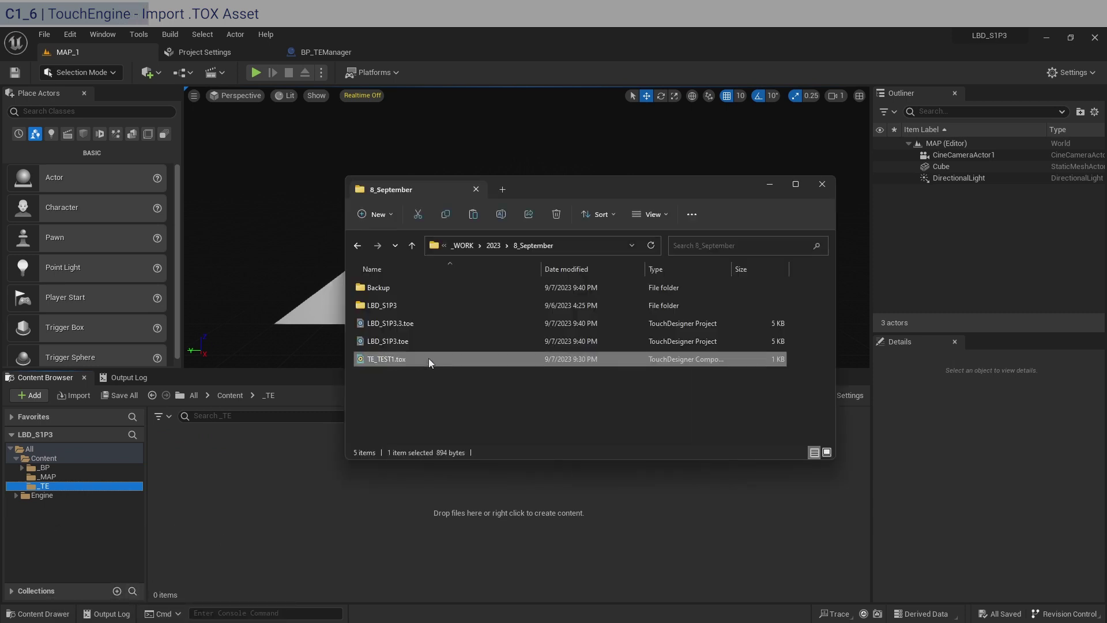
{"action": "double_click", "coordinate": [418, 304]}
{"action": "double_click", "coordinate": [417, 326]}
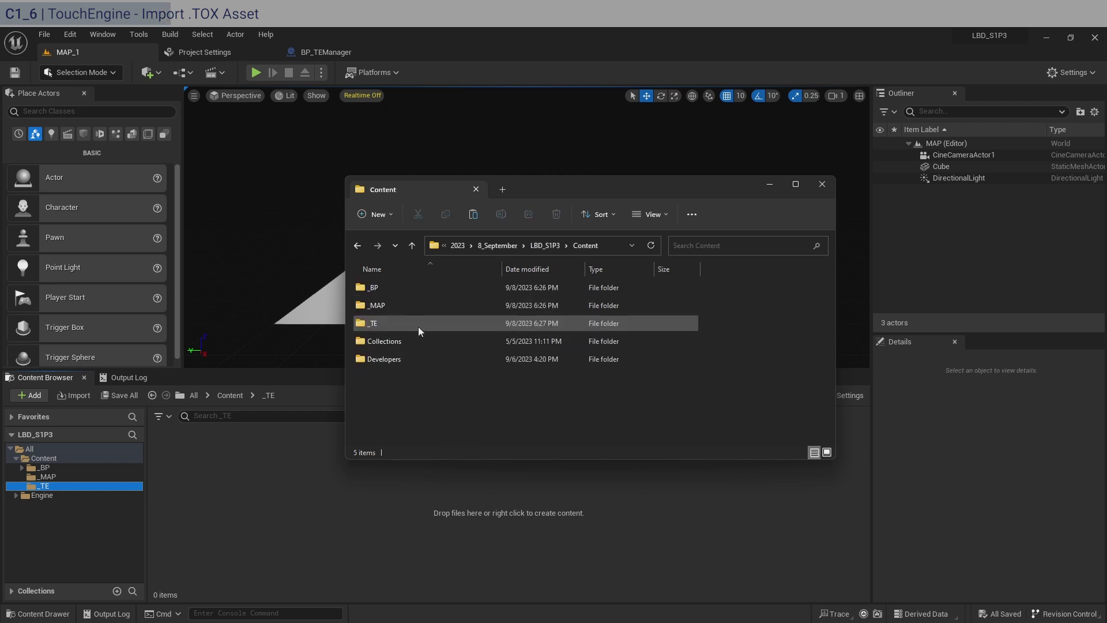
{"action": "double_click", "coordinate": [379, 323]}
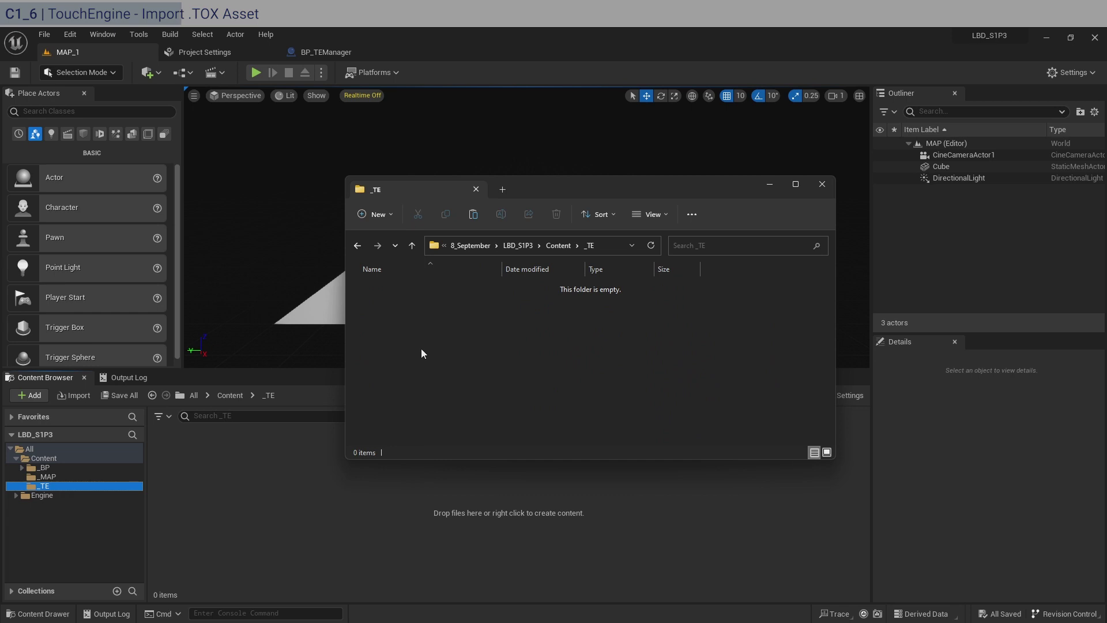
{"action": "key", "text": "ctrl+v"}
{"action": "left_click", "coordinate": [421, 348]}
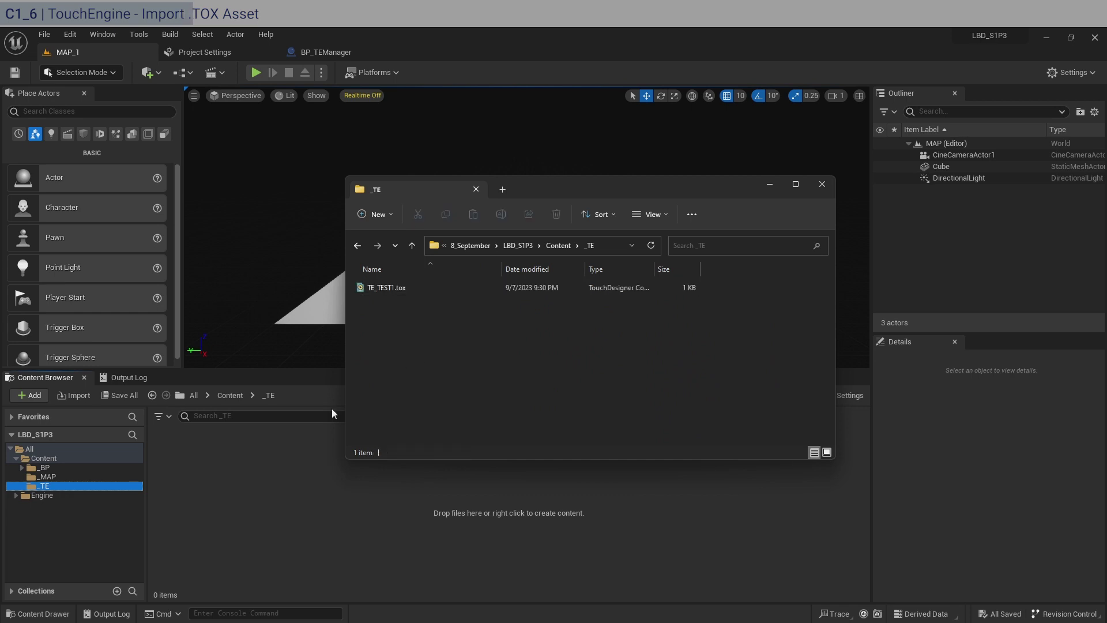
- In Unreal Editor, import the detected TE_TEST1.tox file, inspect the new asset's File Path setting, and return to the MAP_1 level
{"action": "left_click", "coordinate": [244, 470]}
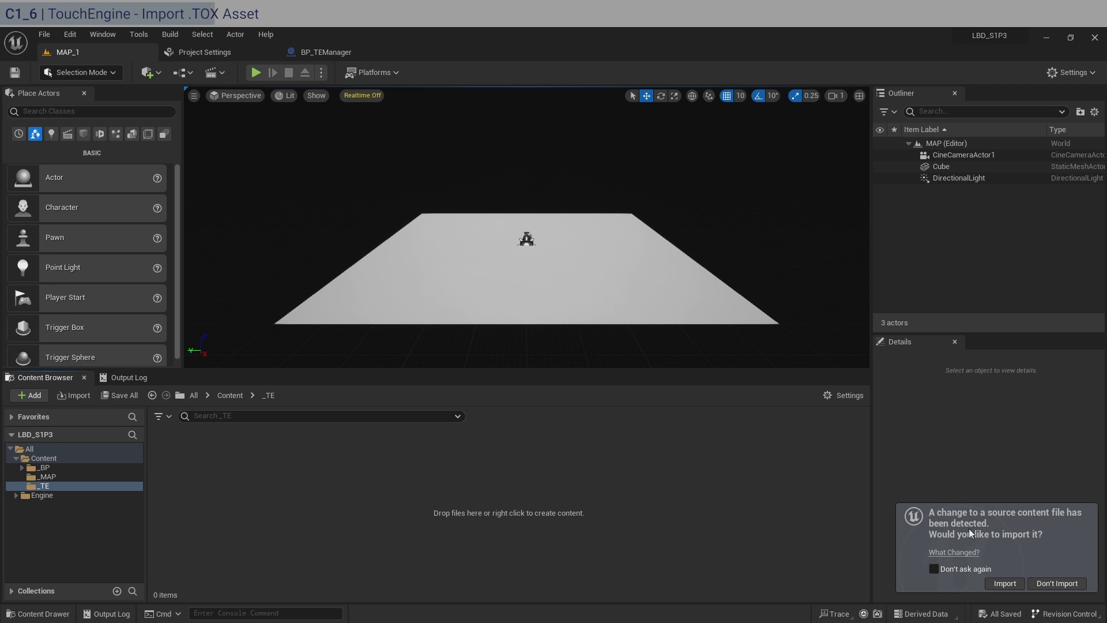
{"action": "left_click", "coordinate": [1004, 583]}
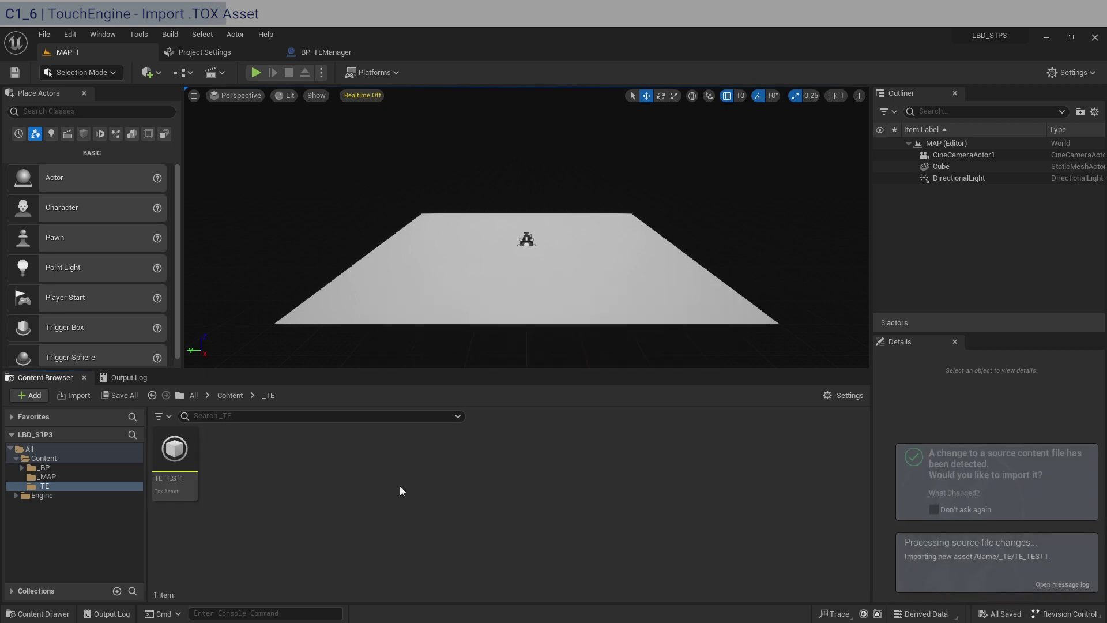
{"action": "double_click", "coordinate": [185, 472]}
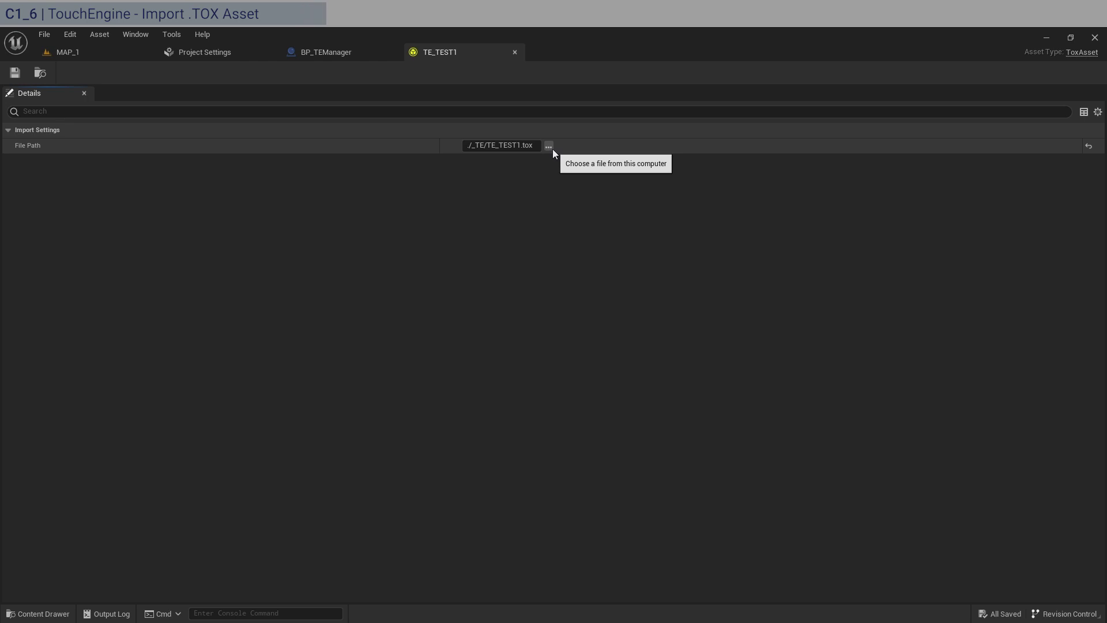
{"action": "left_click", "coordinate": [515, 52]}
{"action": "left_click", "coordinate": [107, 55]}
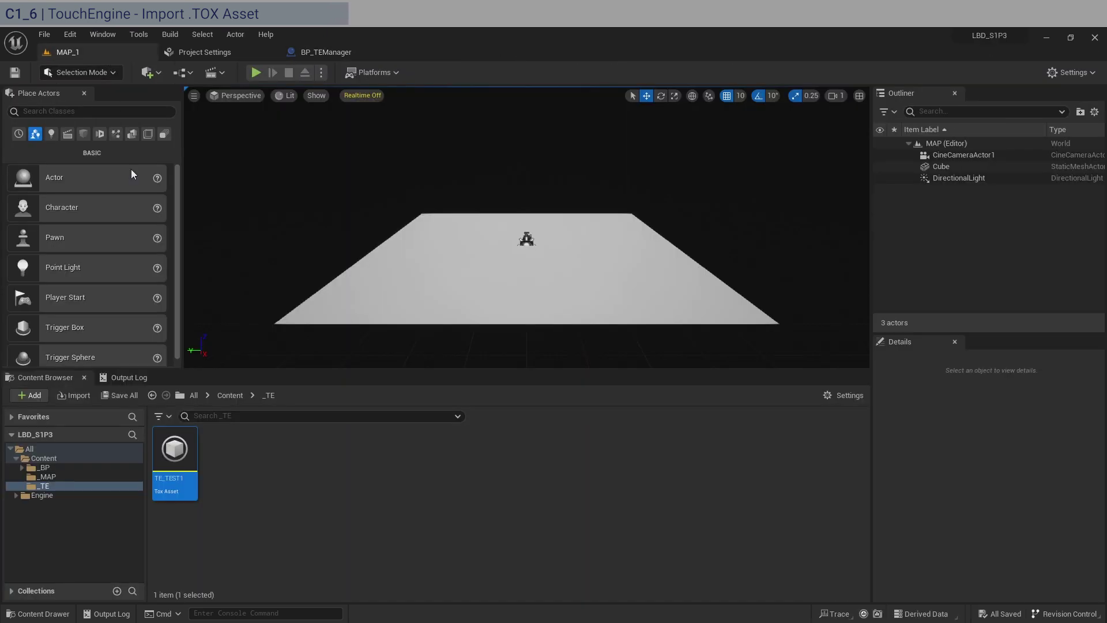
- Place BP_TEManager from the _BP folder in the level and reset its location to the origin
{"action": "left_click", "coordinate": [75, 466]}
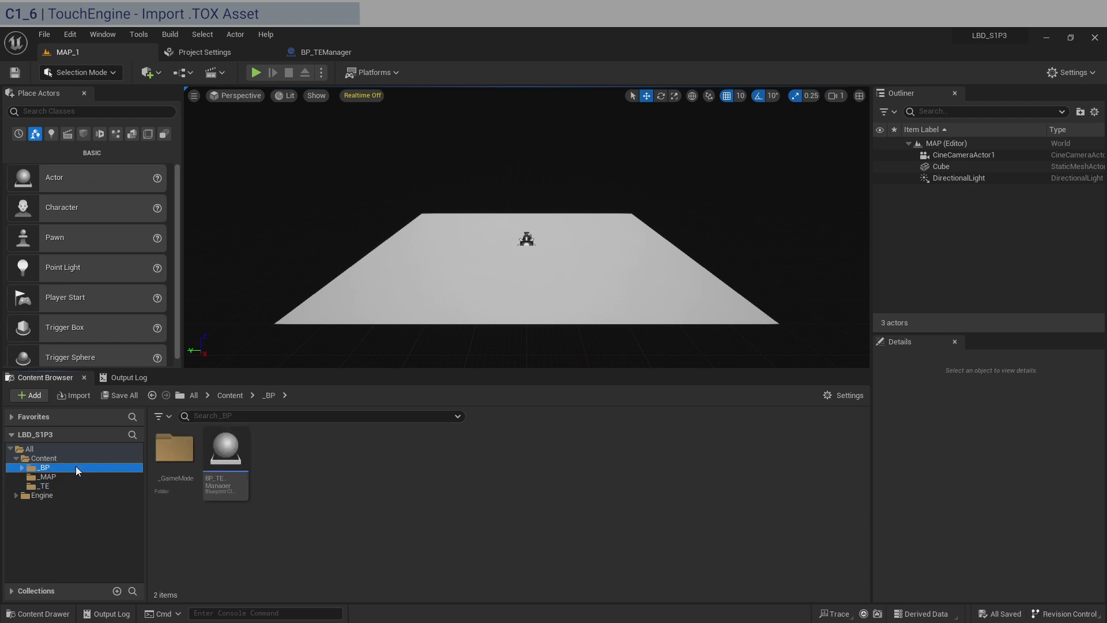
{"action": "left_click", "coordinate": [225, 460]}
{"action": "left_click_drag", "start_coordinate": [225, 460], "coordinate": [542, 245]}
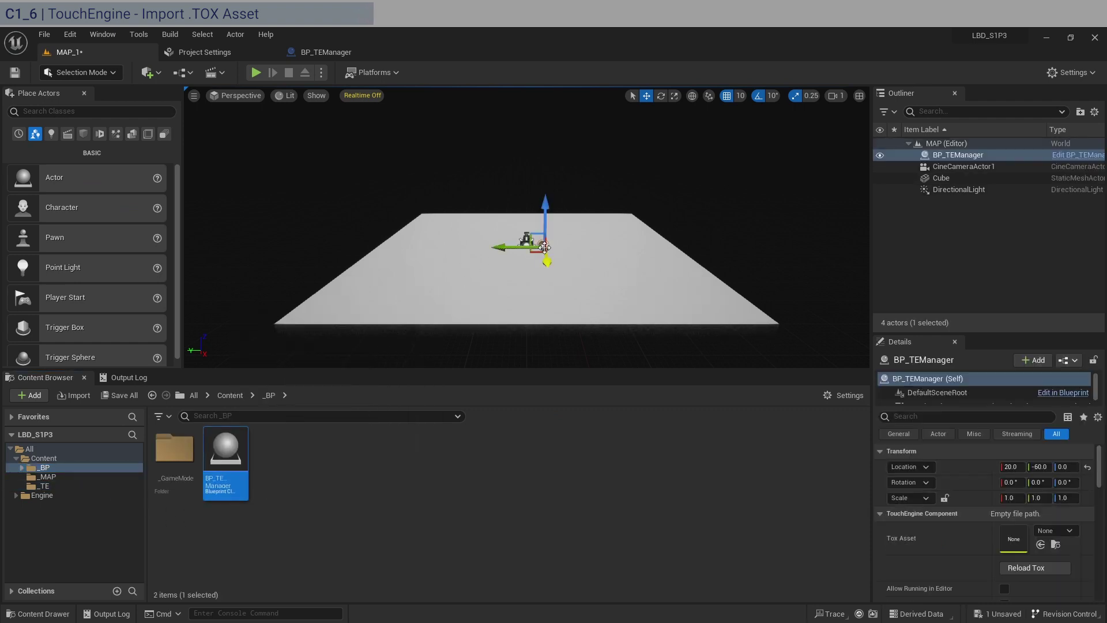
{"action": "left_click", "coordinate": [1087, 467]}
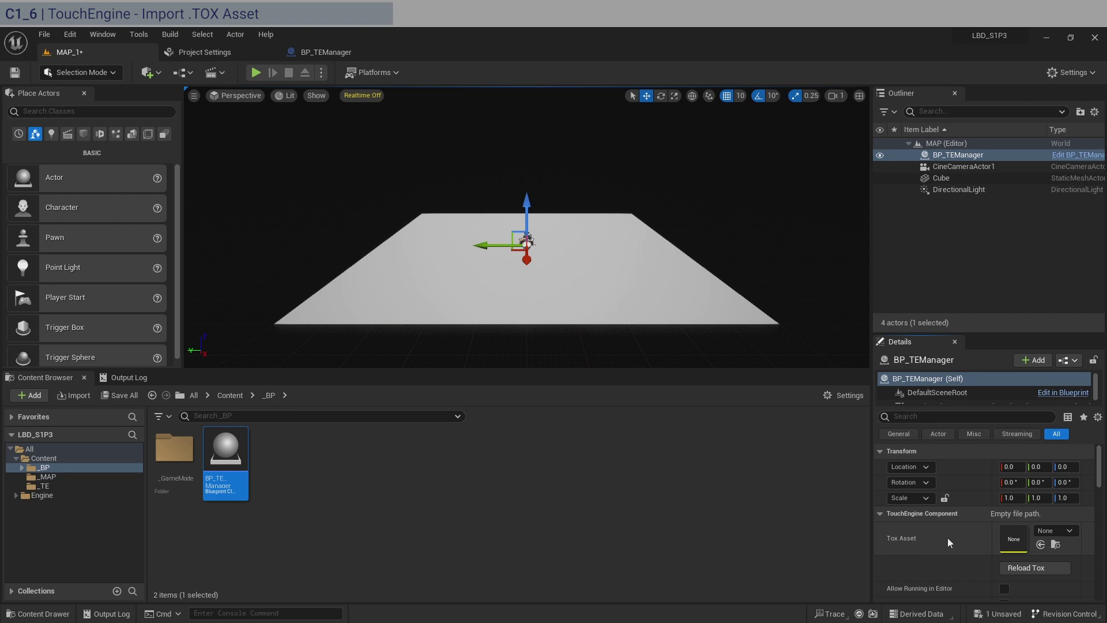
- Assign TE_TEST1 as the Tox Asset of the placed BP_TEManager and save the level
{"action": "left_click", "coordinate": [1064, 530]}
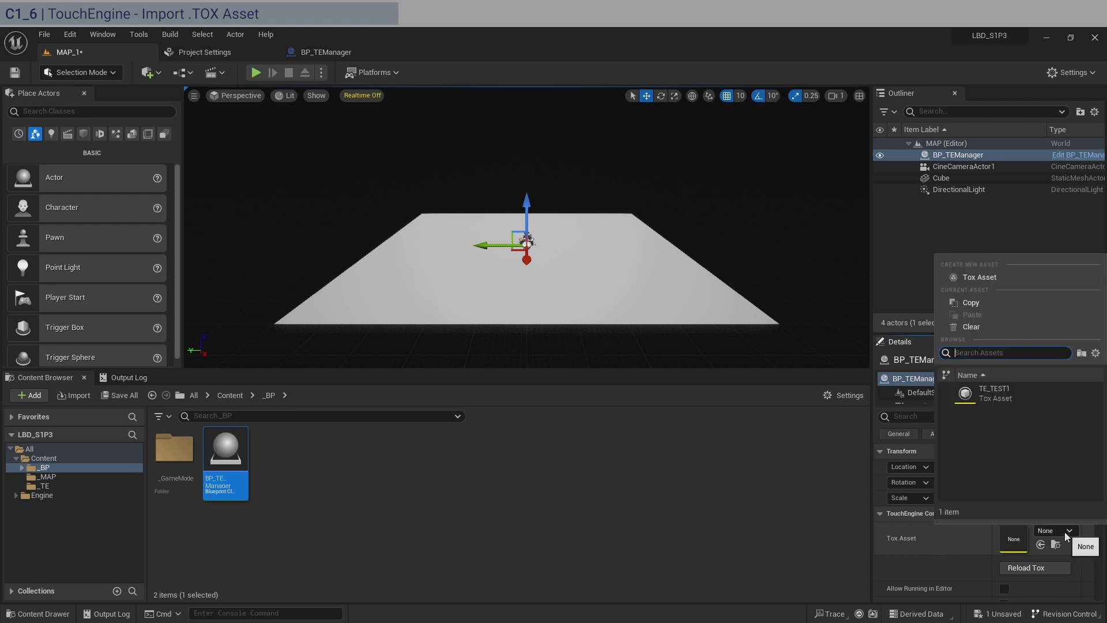
{"action": "left_click", "coordinate": [1018, 393]}
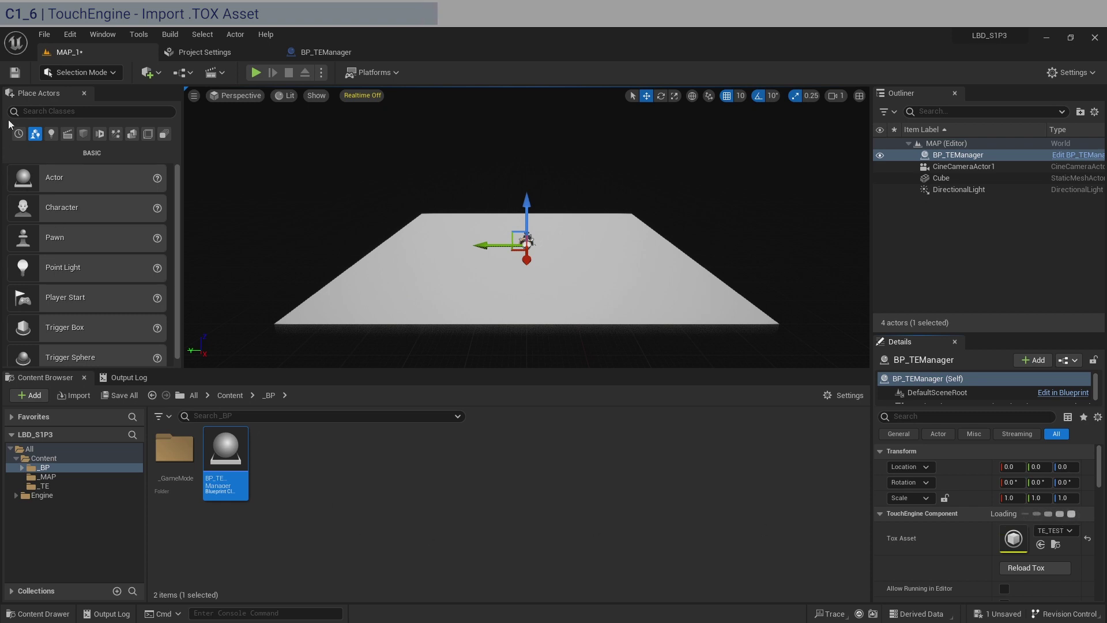
{"action": "left_click", "coordinate": [15, 72]}
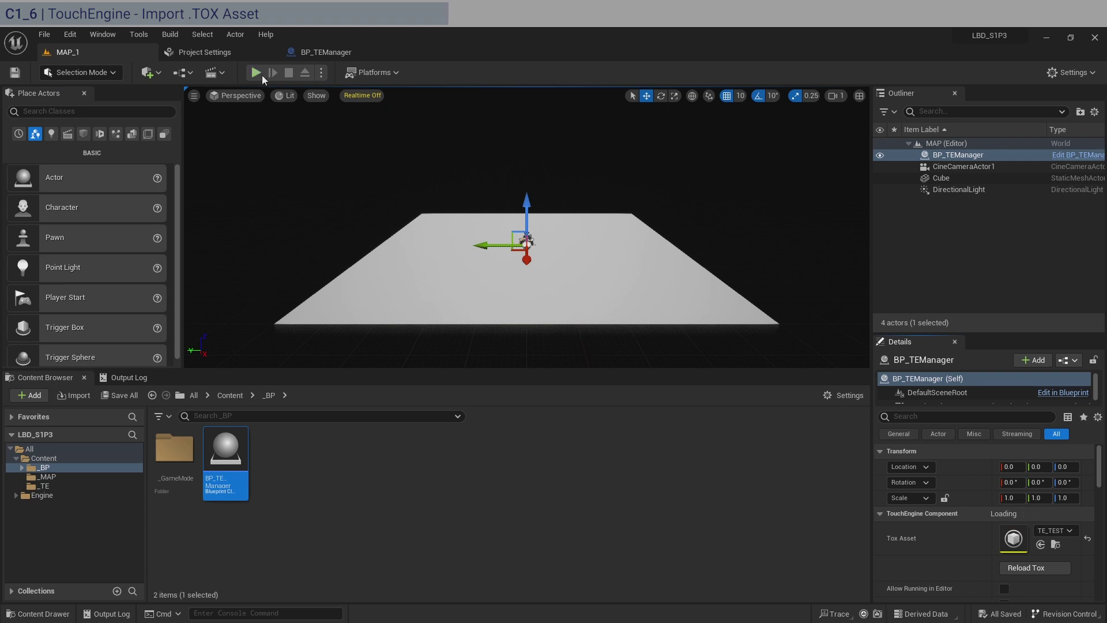
- Play the level to load the TouchEngine component, dismiss the message log, and stop the simulation
{"action": "left_click", "coordinate": [257, 73]}
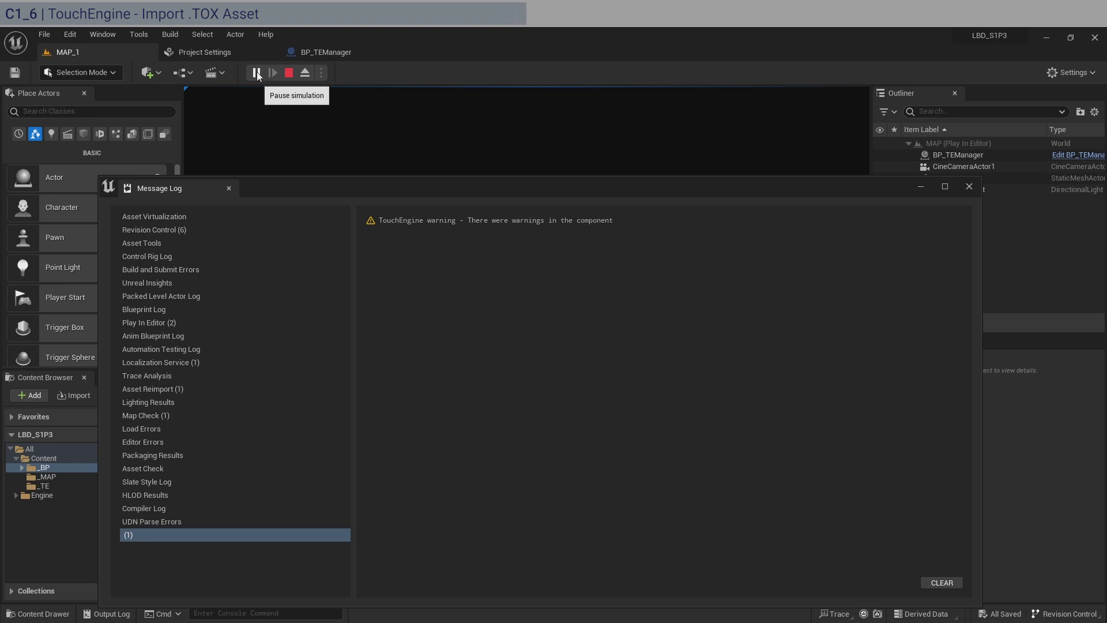
{"action": "left_click", "coordinate": [969, 186]}
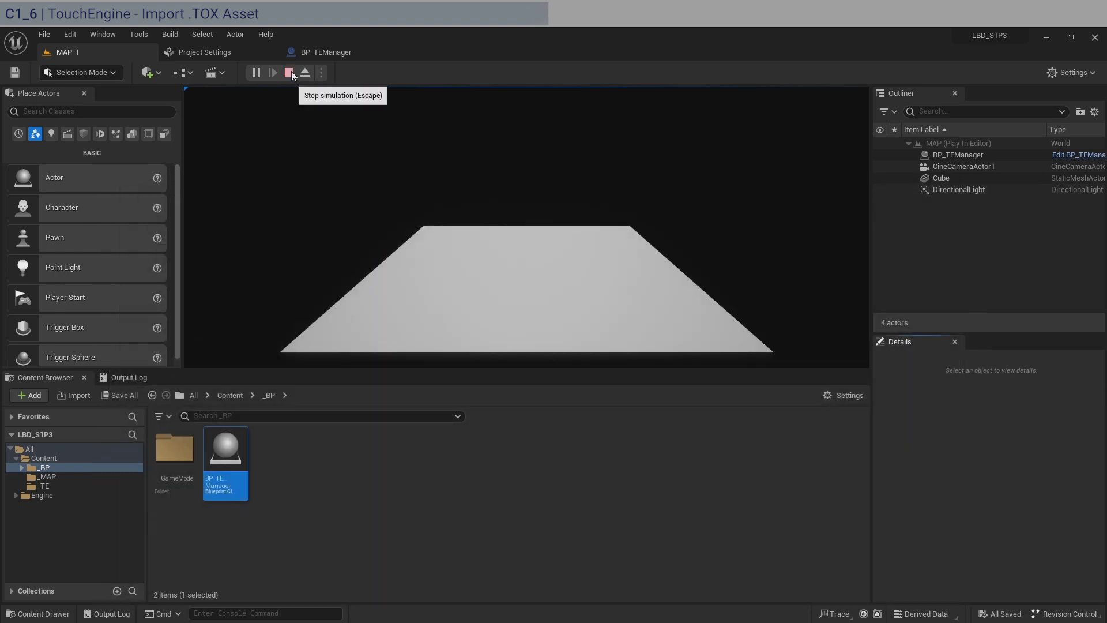
{"action": "left_click", "coordinate": [294, 75]}
- In BP_TEManager's Component Settings, expand the inputs and outputs, add one element to in1, and set it to 20
{"action": "scroll", "coordinate": [939, 506], "scroll_direction": "down", "scroll_amount": 5}
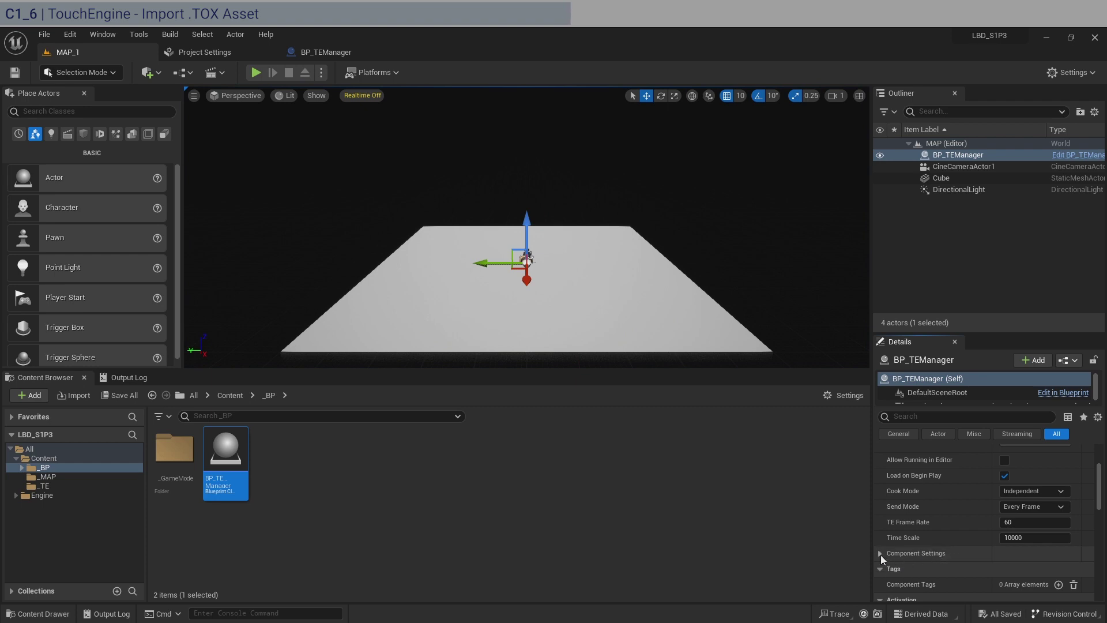
{"action": "left_click", "coordinate": [881, 553]}
{"action": "scroll", "coordinate": [923, 536], "scroll_direction": "down", "scroll_amount": 2}
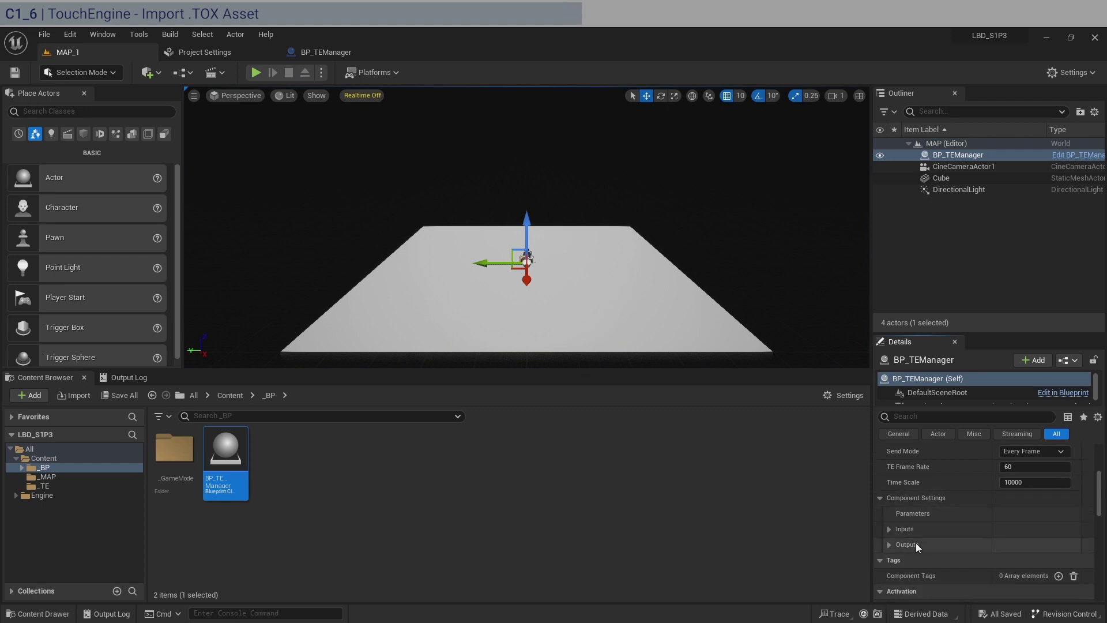
{"action": "left_click", "coordinate": [888, 529]}
{"action": "scroll", "coordinate": [903, 534], "scroll_direction": "down", "scroll_amount": 1}
{"action": "left_click", "coordinate": [889, 523]}
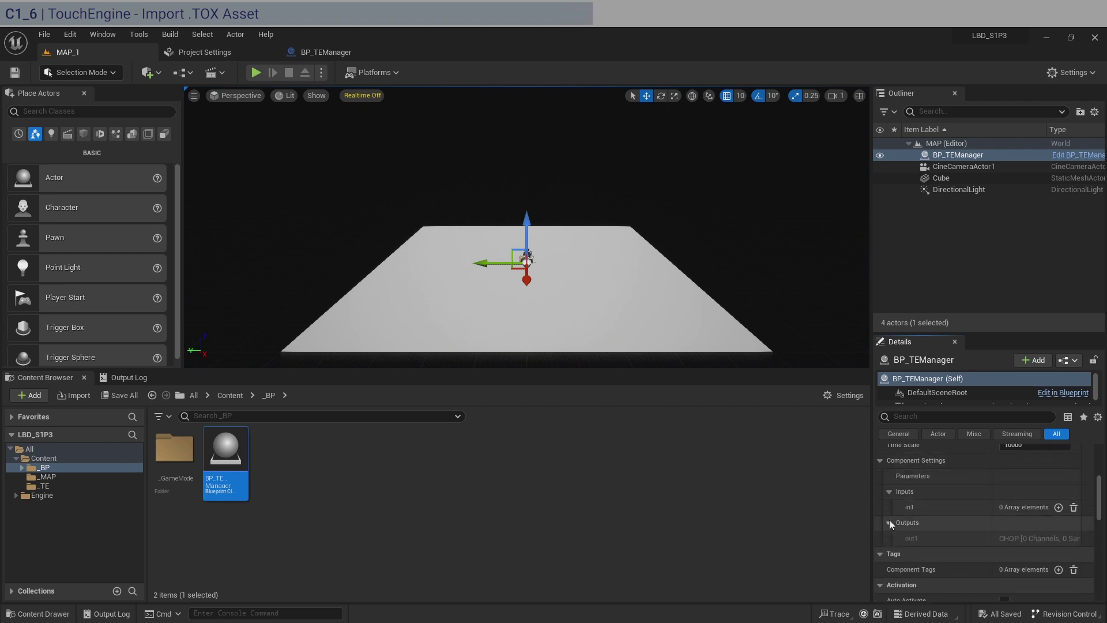
{"action": "left_click", "coordinate": [1058, 508]}
{"action": "left_click", "coordinate": [1032, 522]}
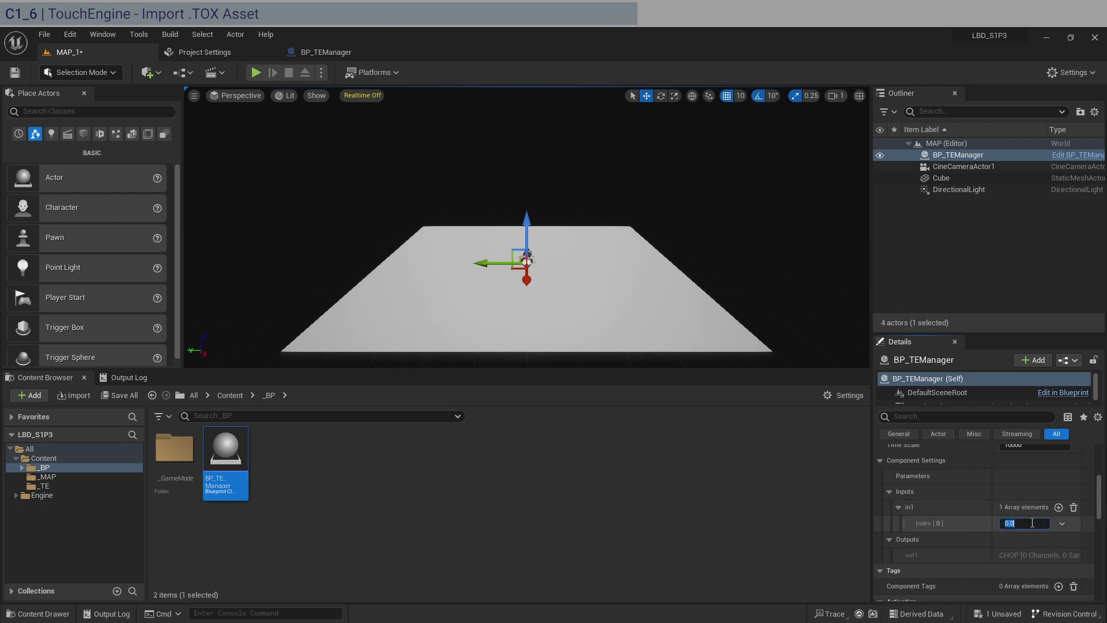
{"action": "type", "text": "20"}
{"action": "key", "text": "Return"}
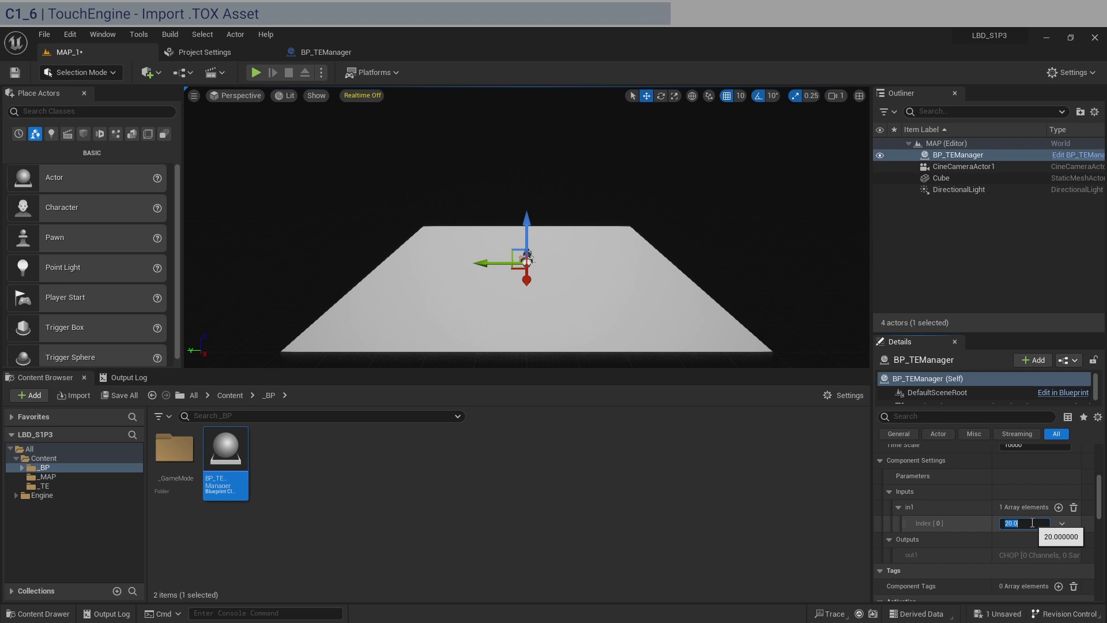
{"action": "left_click", "coordinate": [933, 555]}
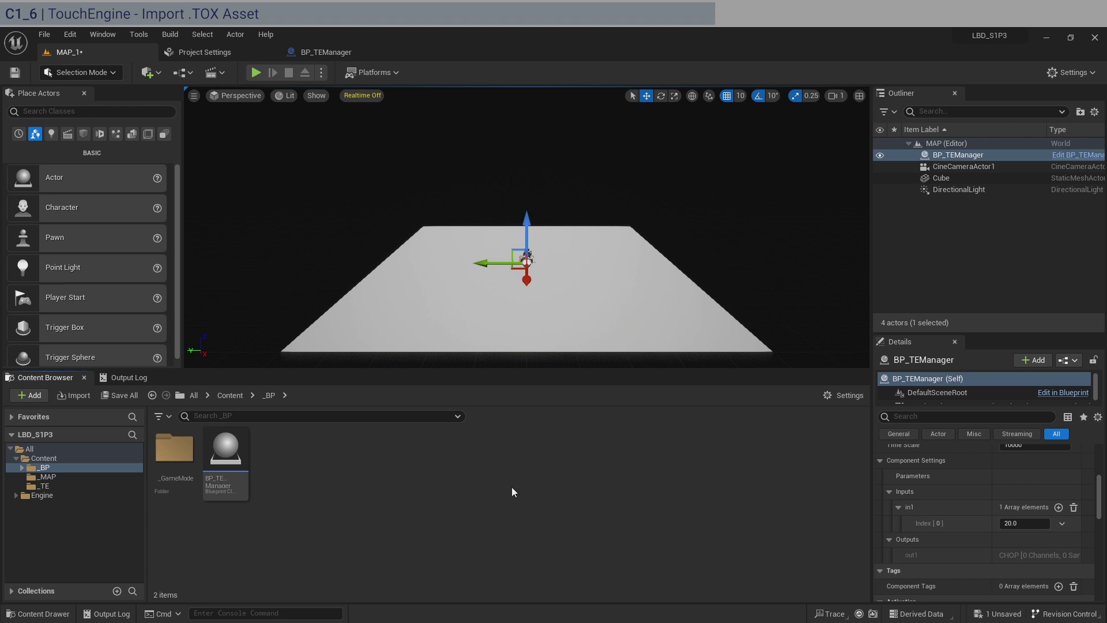
- In the BP_TEManager blueprint's event graph, delete the Event ActorBeginOverlap and Event Tick nodes
{"action": "left_click", "coordinate": [341, 52]}
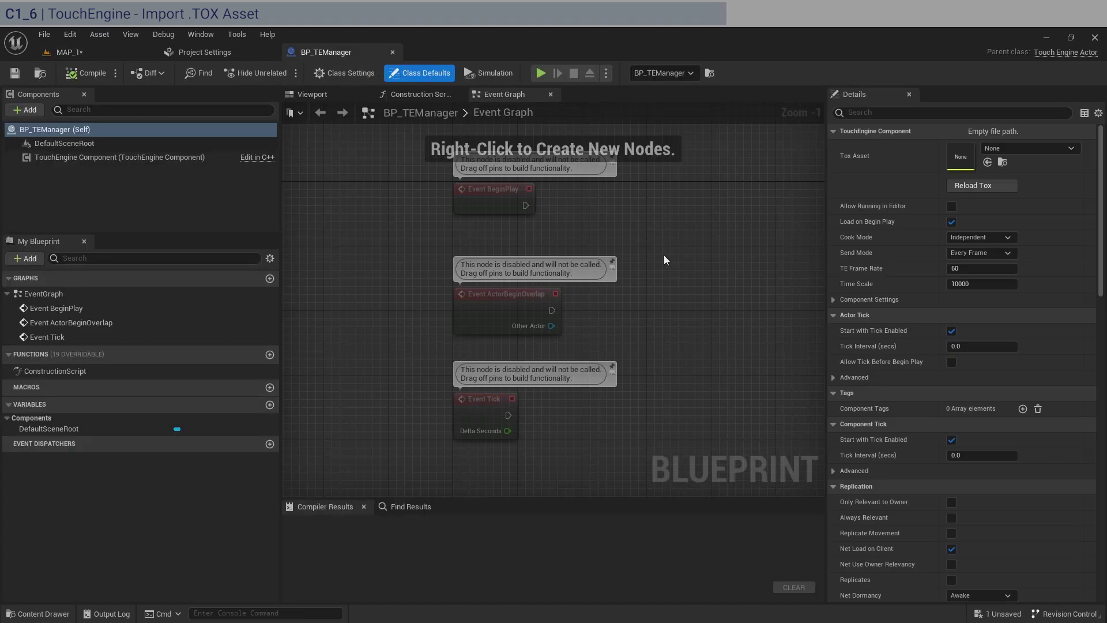
{"action": "left_click_drag", "start_coordinate": [687, 449], "coordinate": [488, 284]}
{"action": "key", "text": "Delete"}
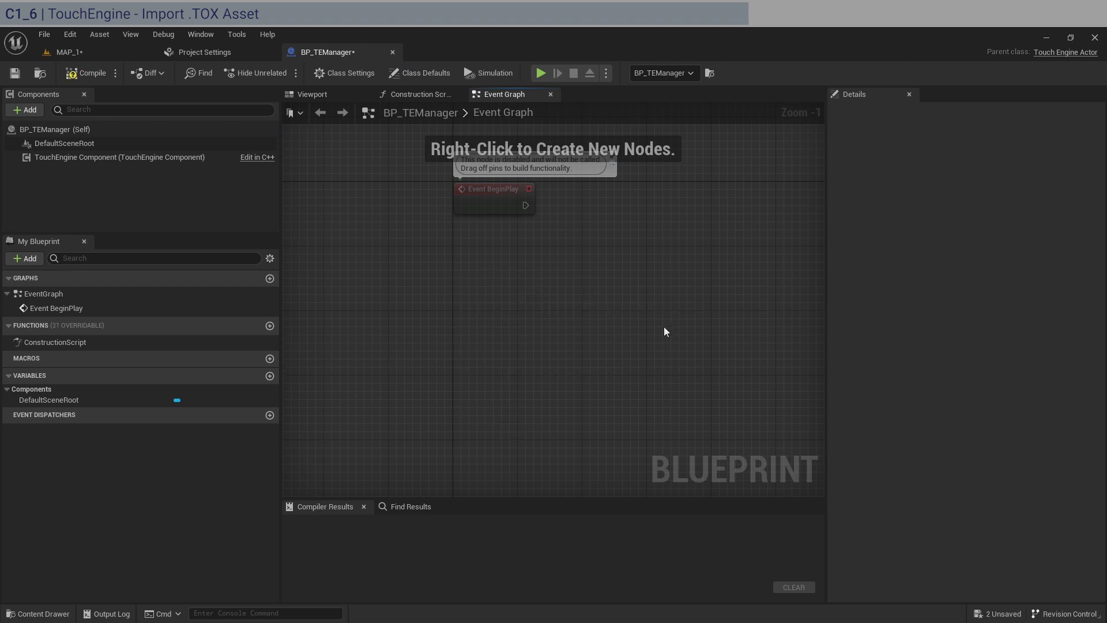
- Add an On Outputs Received event for the TouchEngine Component to the event graph
{"action": "left_click", "coordinate": [106, 157]}
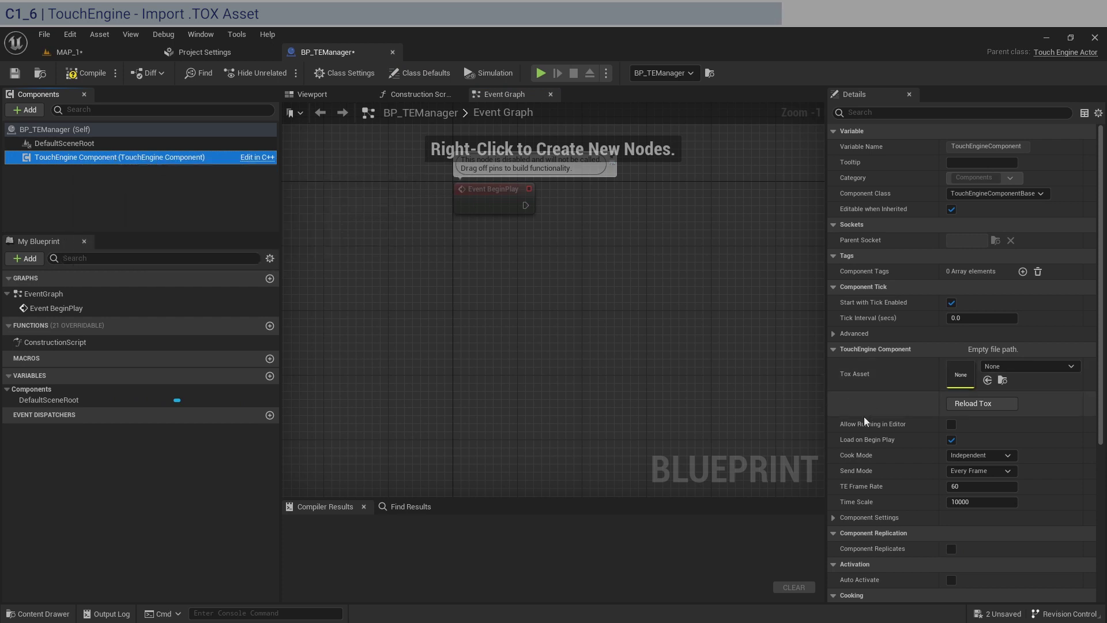
{"action": "scroll", "coordinate": [864, 417], "scroll_direction": "down", "scroll_amount": 2}
{"action": "scroll", "coordinate": [864, 419], "scroll_direction": "down", "scroll_amount": 6}
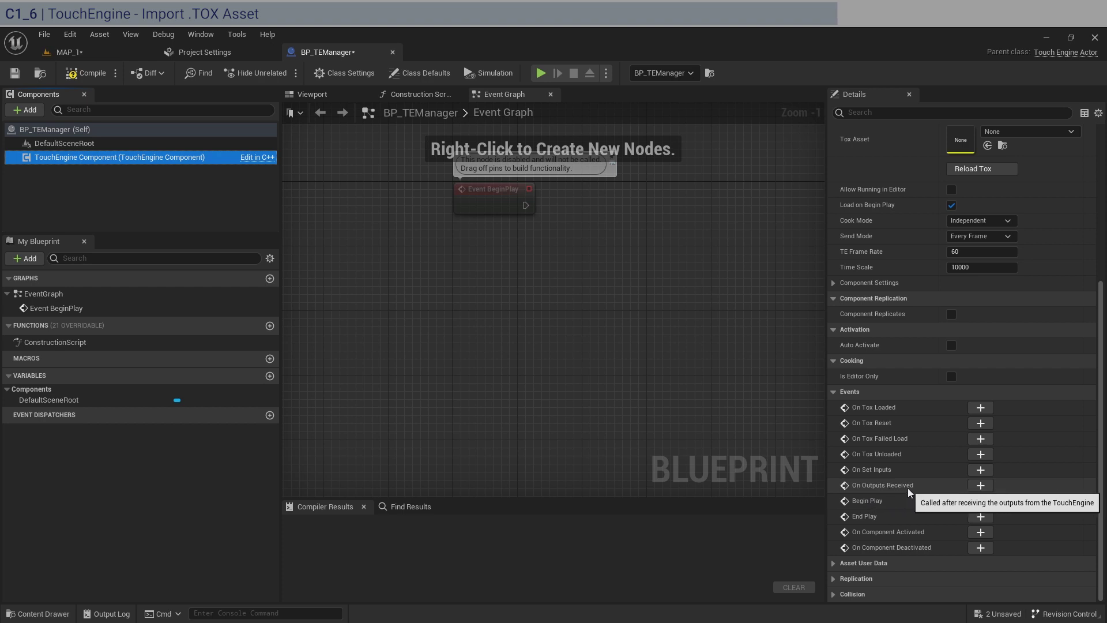
{"action": "left_click", "coordinate": [980, 485]}
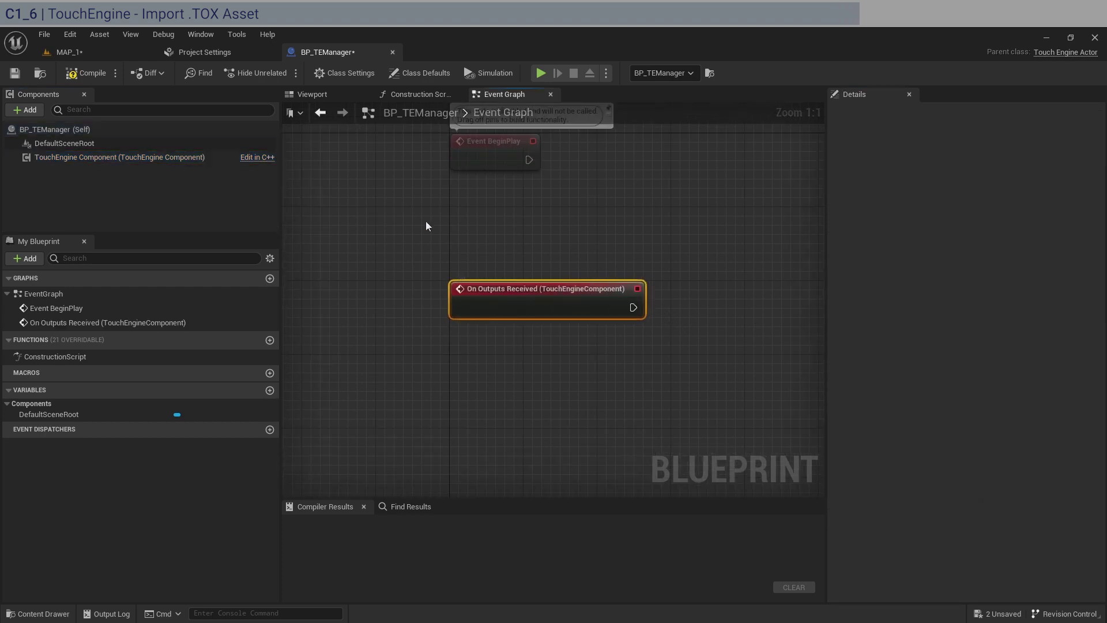
- Set the TouchEngine Component's TE Frame Rate to 30 and its Send Mode to On Access
{"action": "left_click", "coordinate": [89, 156]}
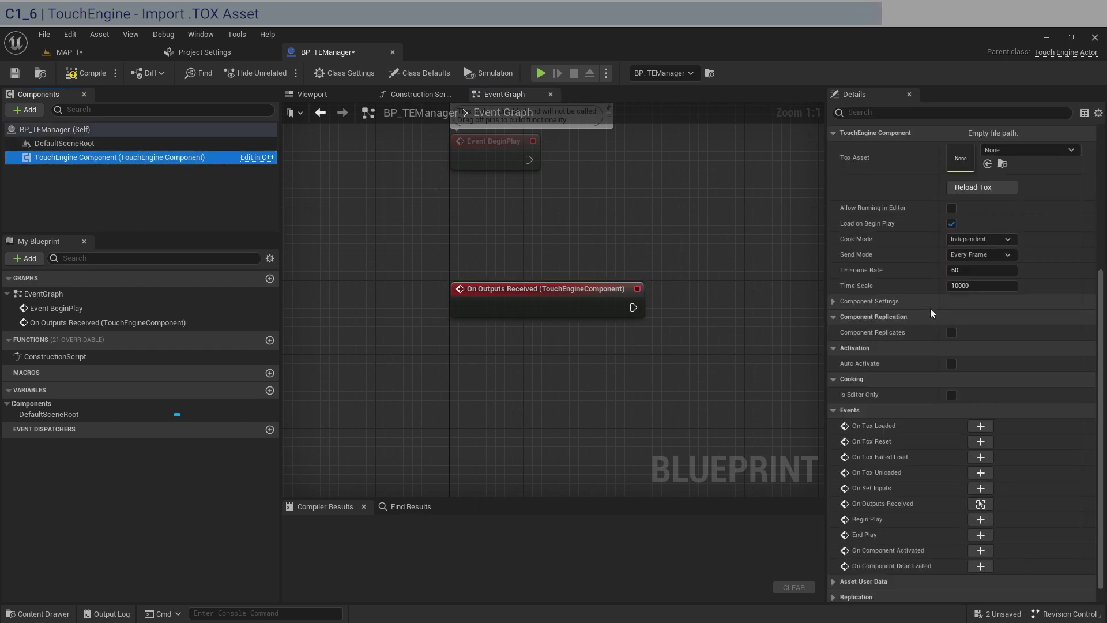
{"action": "left_click", "coordinate": [995, 270]}
{"action": "type", "text": "3"}
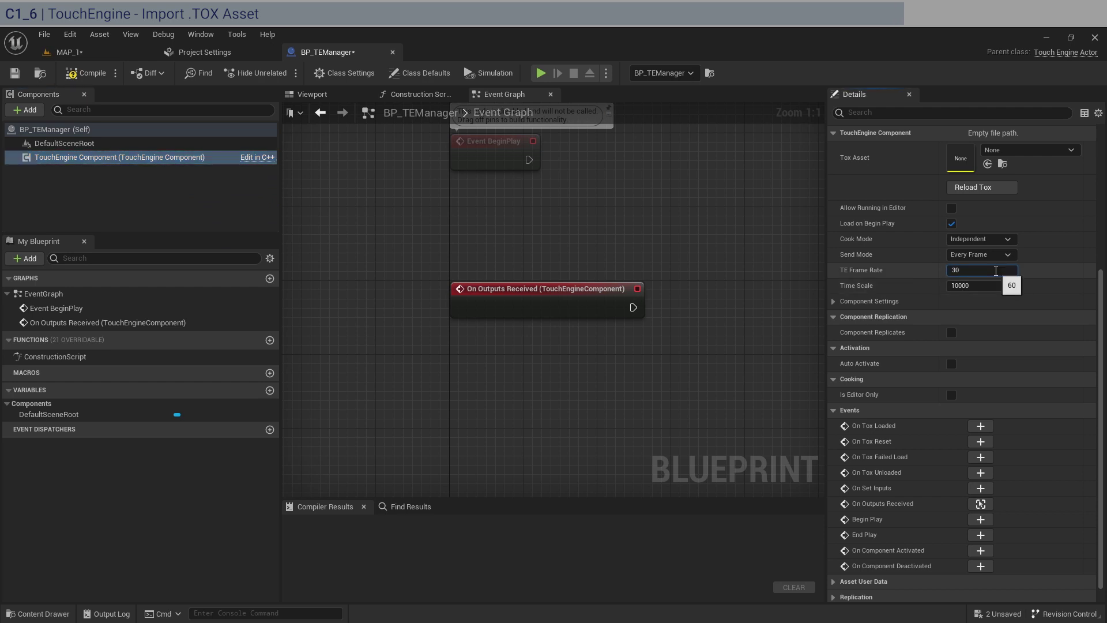
{"action": "key", "text": "Return"}
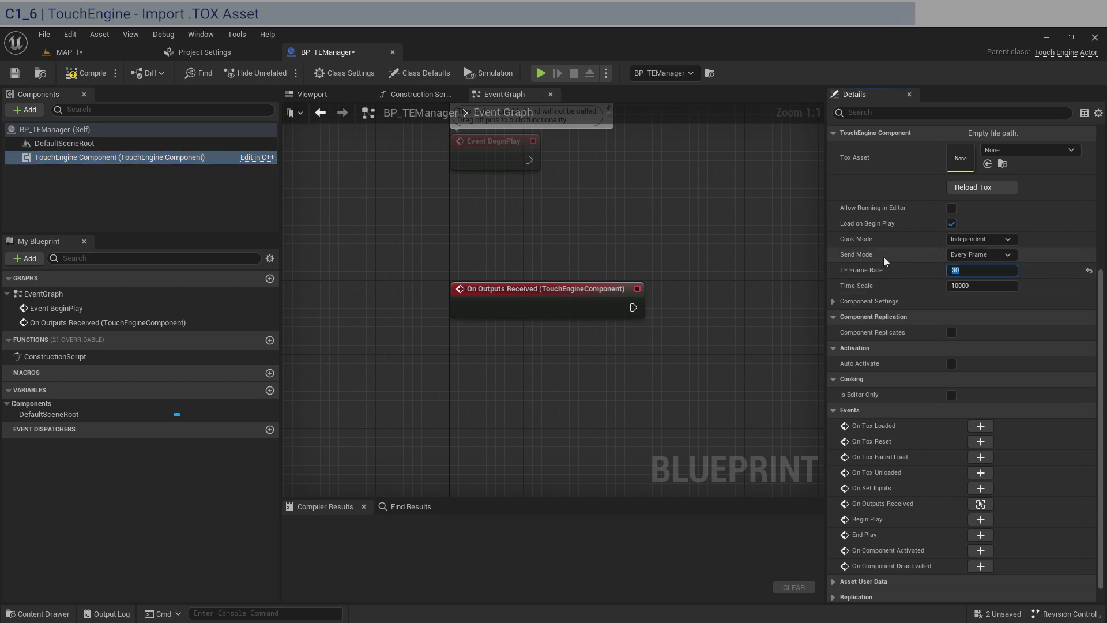
{"action": "left_click", "coordinate": [994, 254]}
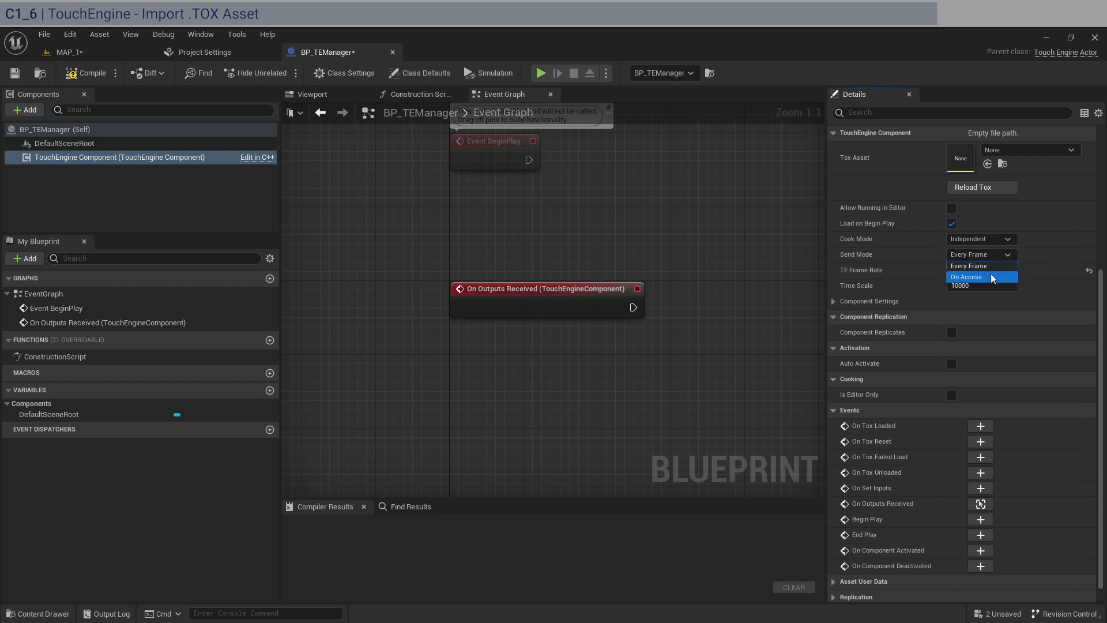
{"action": "left_click", "coordinate": [991, 276]}
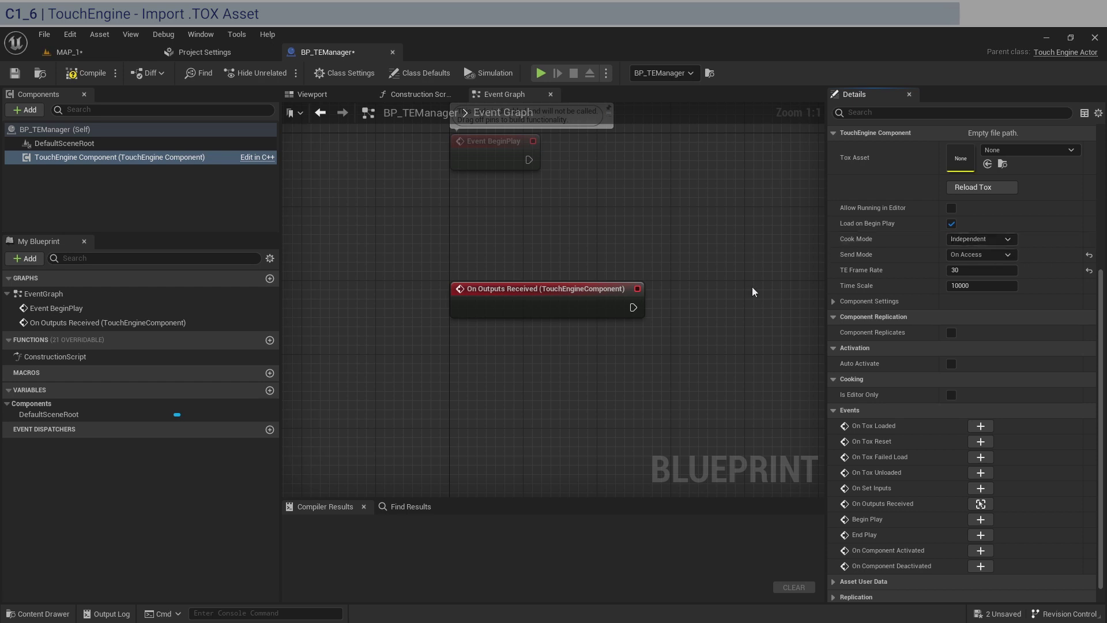
{"action": "left_click", "coordinate": [668, 277]}
- Place a TouchEngine Component reference below the On Outputs Received event and add a Get TouchEngine Output node from it
{"action": "left_click", "coordinate": [588, 288]}
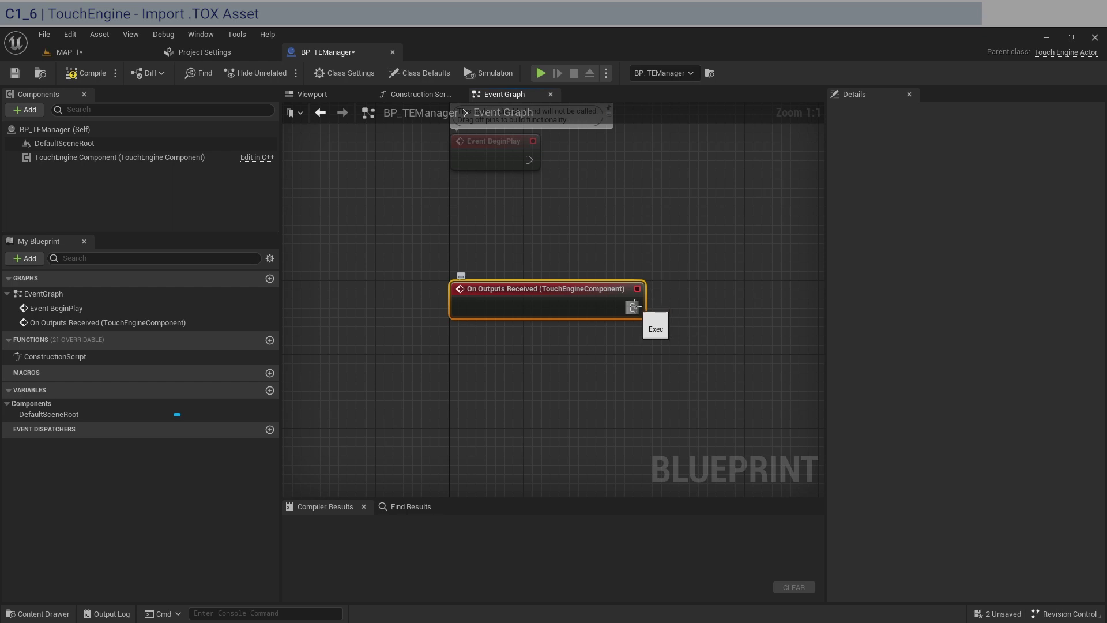
{"action": "left_click", "coordinate": [712, 375]}
{"action": "right_click_drag", "start_coordinate": [682, 362], "coordinate": [596, 328]}
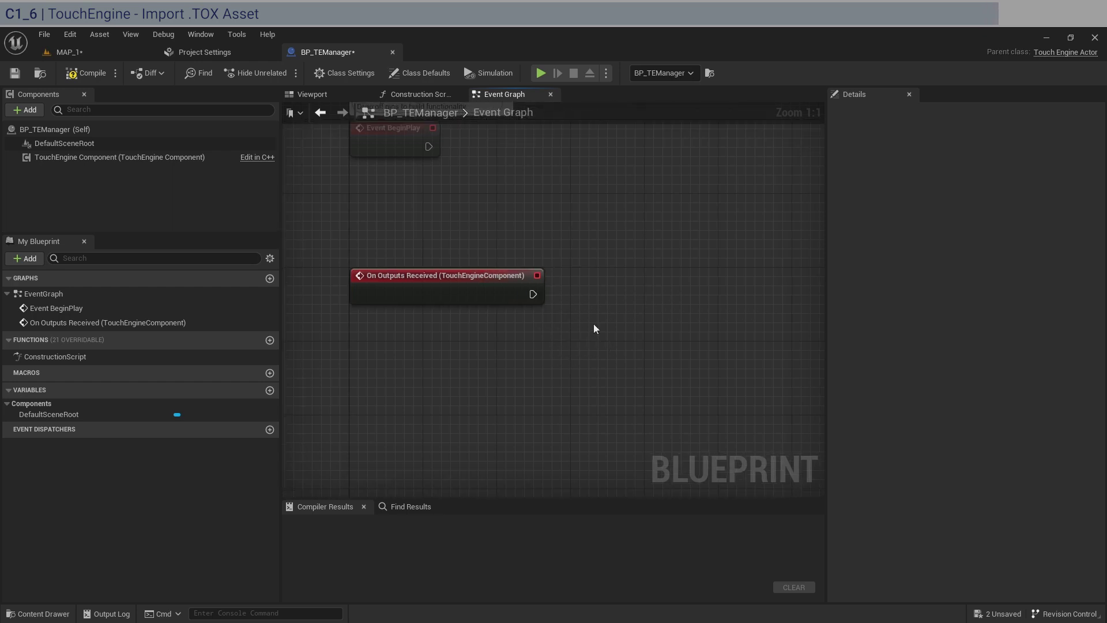
{"action": "left_click", "coordinate": [105, 157]}
{"action": "left_click_drag", "start_coordinate": [57, 155], "coordinate": [650, 309]}
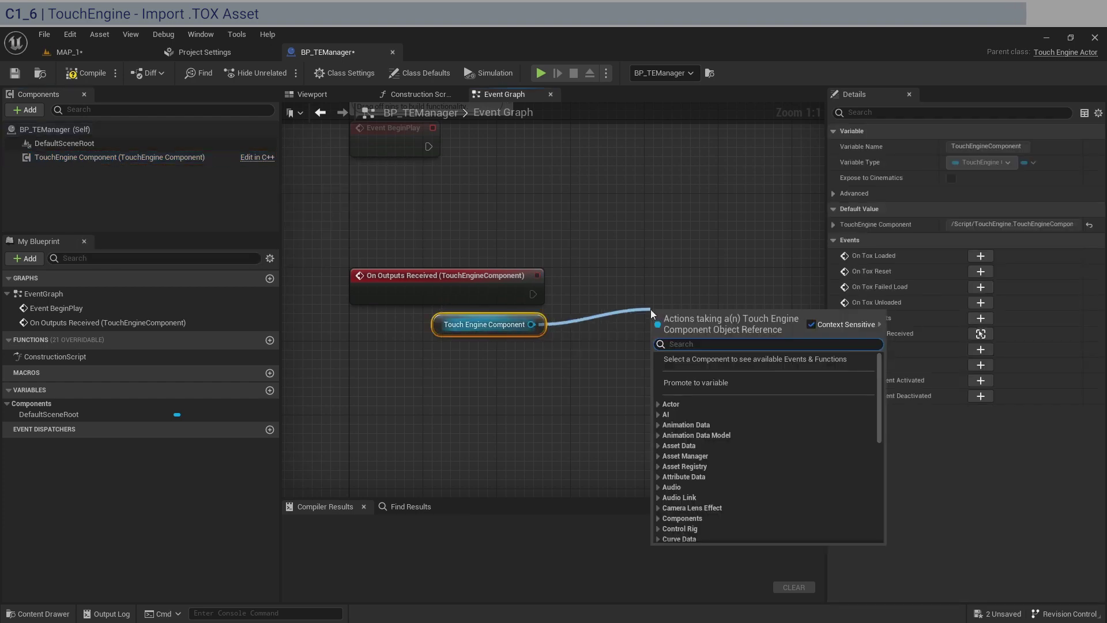
{"action": "type", "text": "get"}
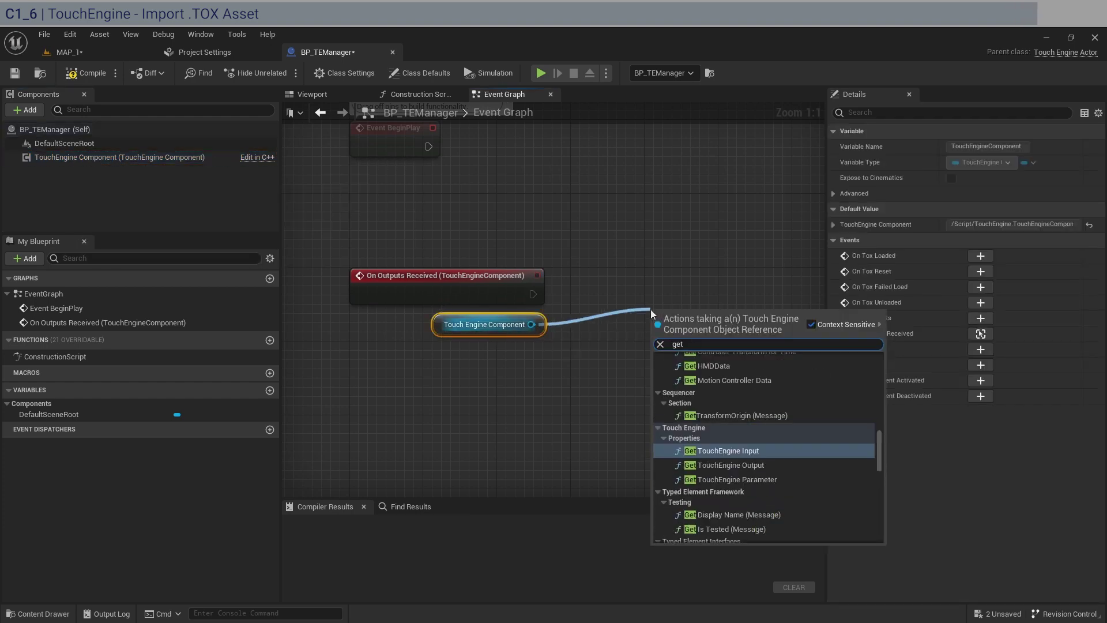
{"action": "type", "text": " t"}
{"action": "key", "text": "Down"}
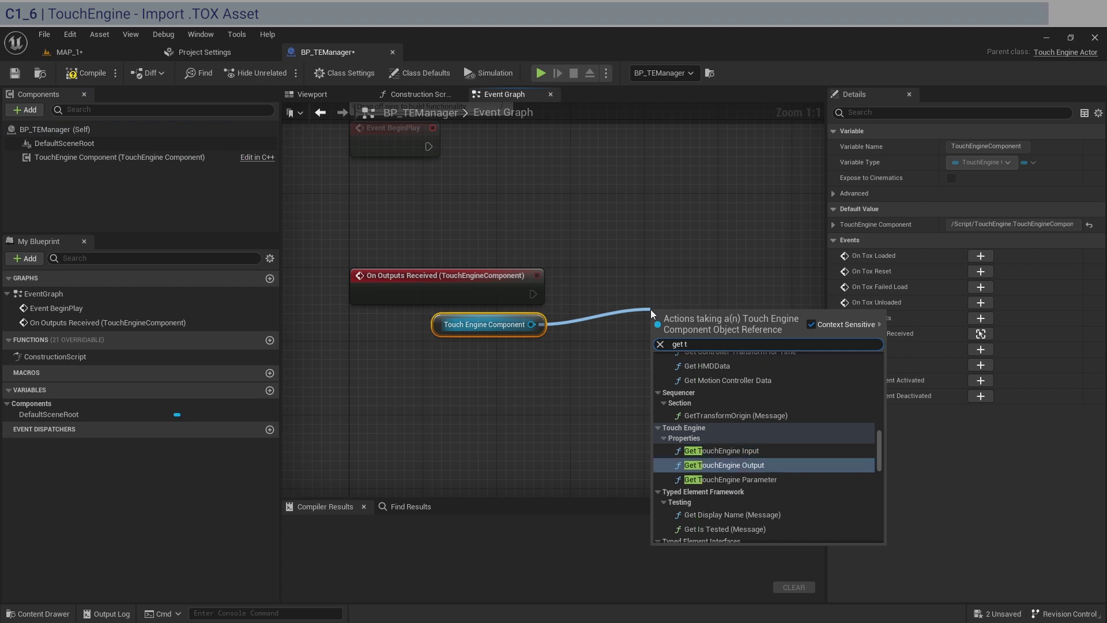
{"action": "key", "text": "Return"}
- Connect the On Outputs Received event to Get TouchEngine Output and set the Output Name to out1
{"action": "left_click_drag", "start_coordinate": [530, 295], "coordinate": [597, 284]}
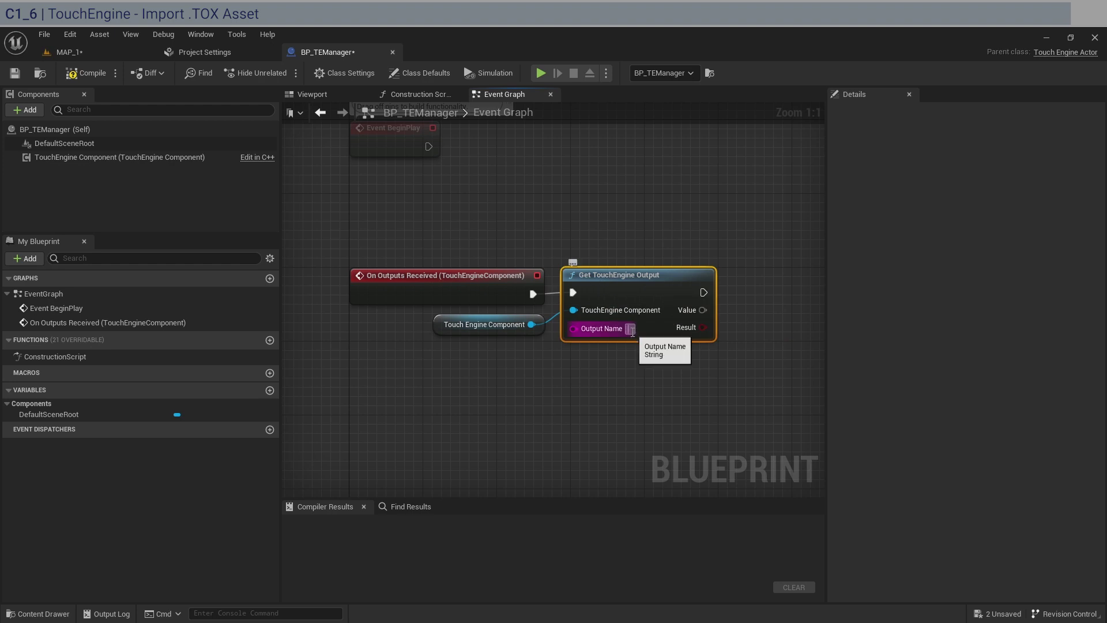
{"action": "type", "text": "out1"}
{"action": "left_click", "coordinate": [755, 357]}
- Add a Break TouchEngineCHOP node fed by the Value output of Get TouchEngine Output
{"action": "right_click_drag", "start_coordinate": [754, 341], "coordinate": [626, 327]}
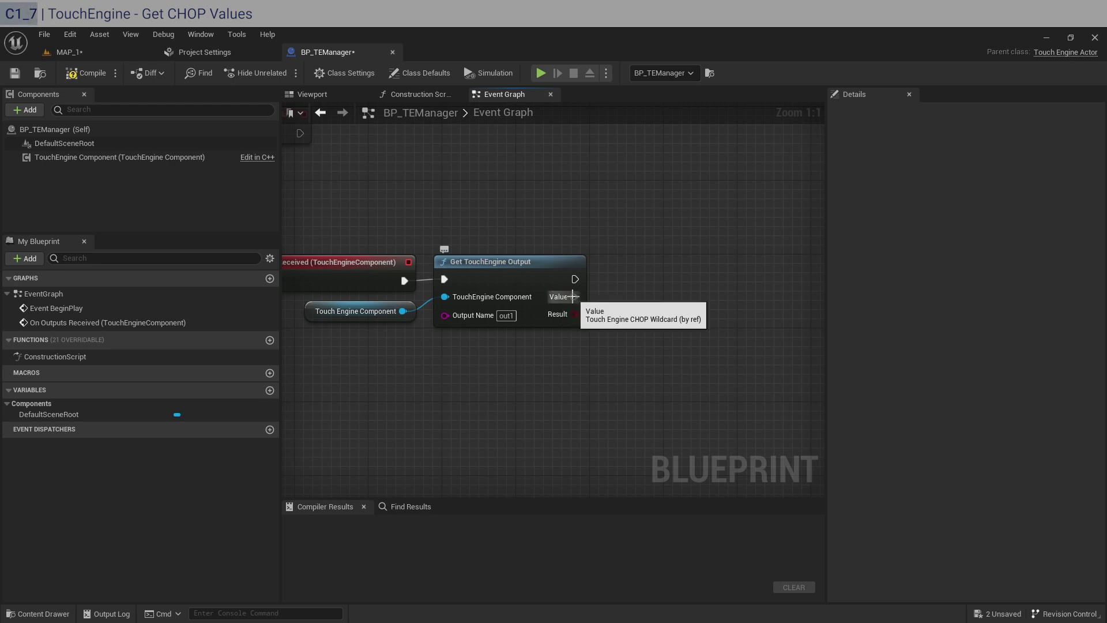
{"action": "left_click_drag", "start_coordinate": [573, 296], "coordinate": [629, 349]}
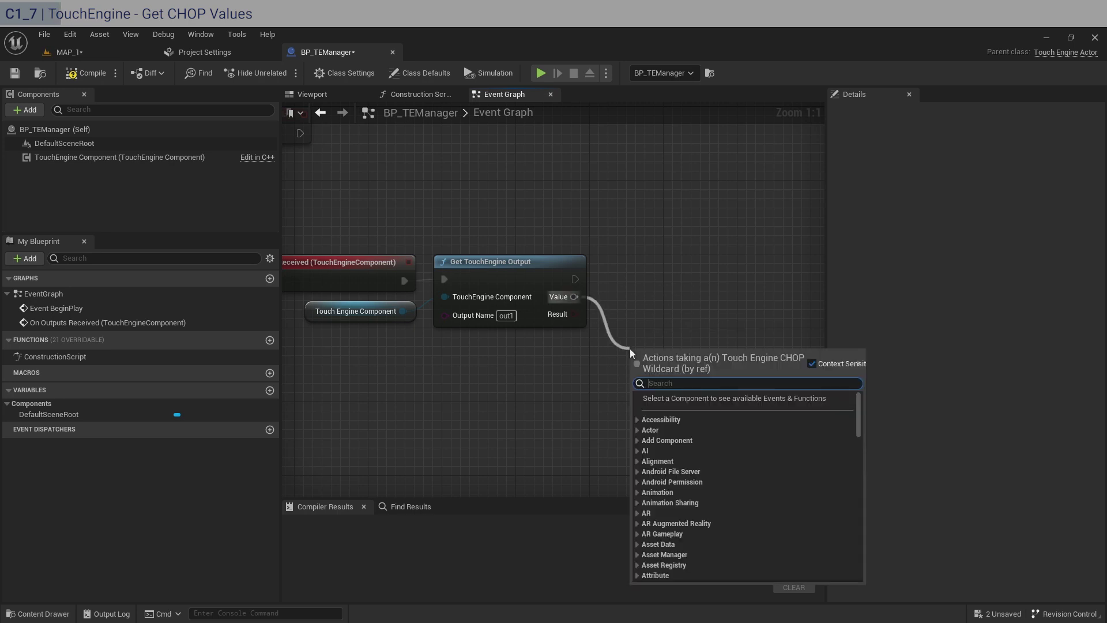
{"action": "type", "text": "break"}
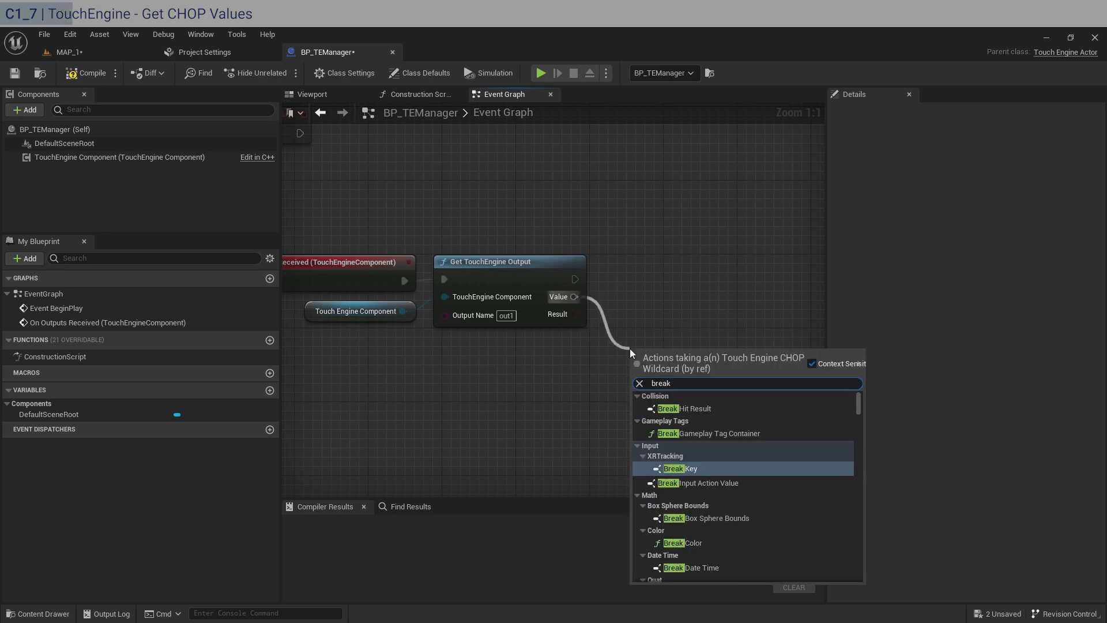
{"action": "type", "text": " chop"}
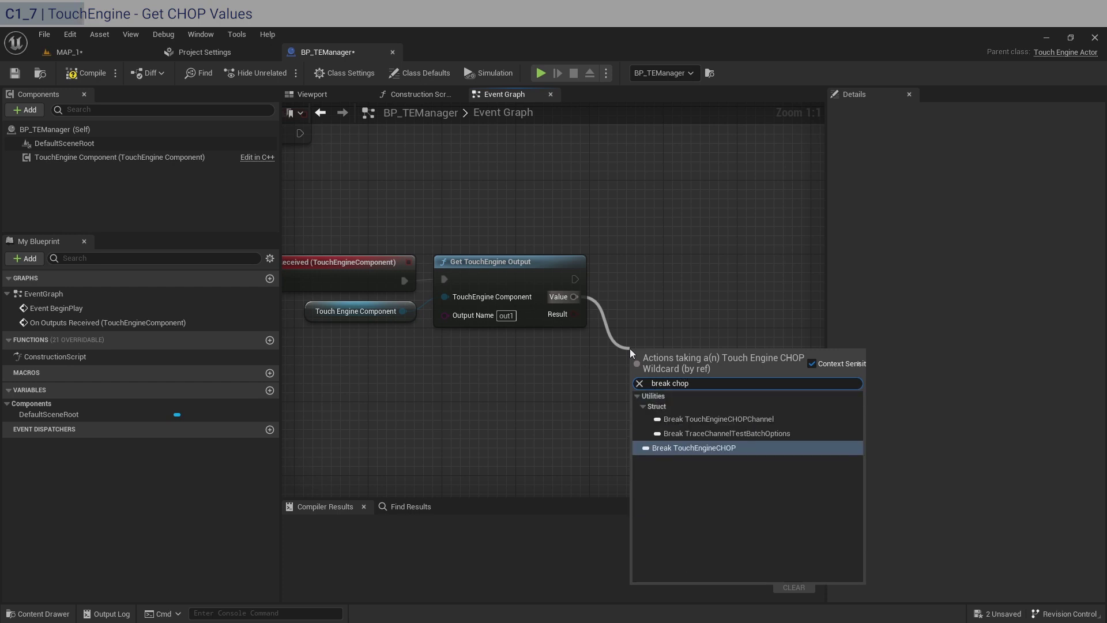
{"action": "left_click", "coordinate": [766, 449]}
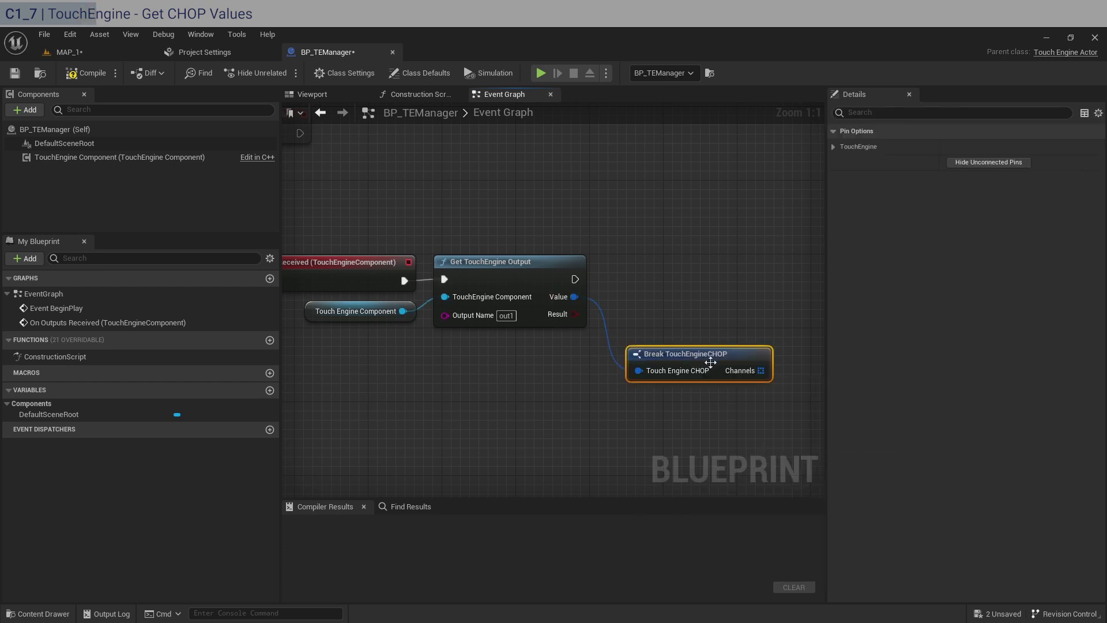
- Add a For Each Loop node fed by the Channels output of Break TouchEngineCHOP
{"action": "left_click_drag", "start_coordinate": [699, 352], "coordinate": [679, 295]}
{"action": "right_click_drag", "start_coordinate": [747, 311], "coordinate": [648, 310]}
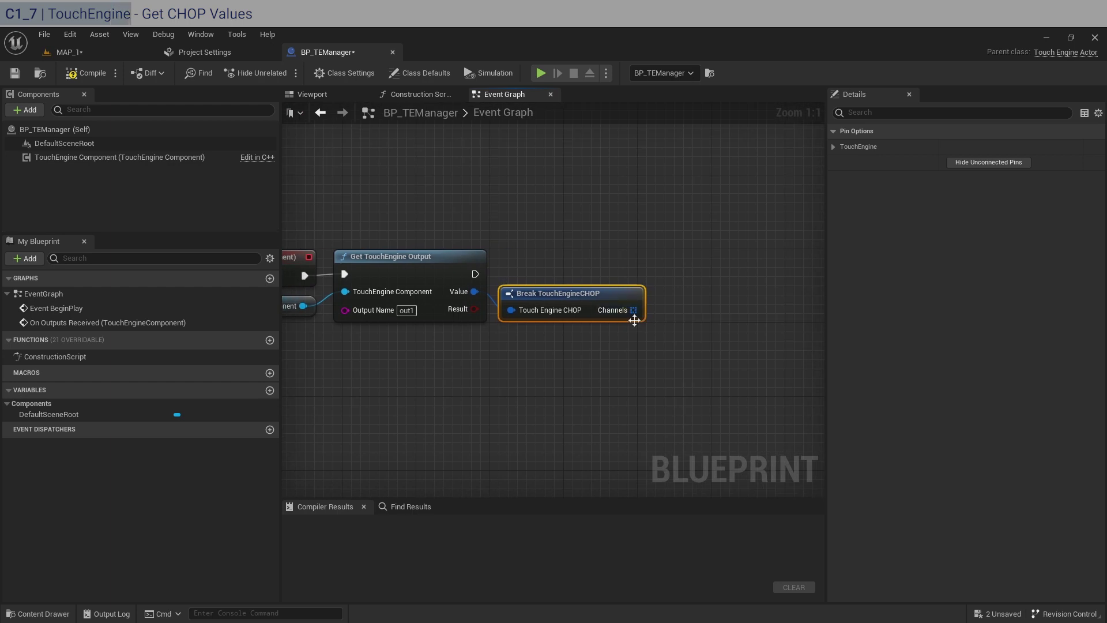
{"action": "left_click_drag", "start_coordinate": [643, 307], "coordinate": [729, 268]}
{"action": "type", "text": "get"}
{"action": "key", "text": "Return"}
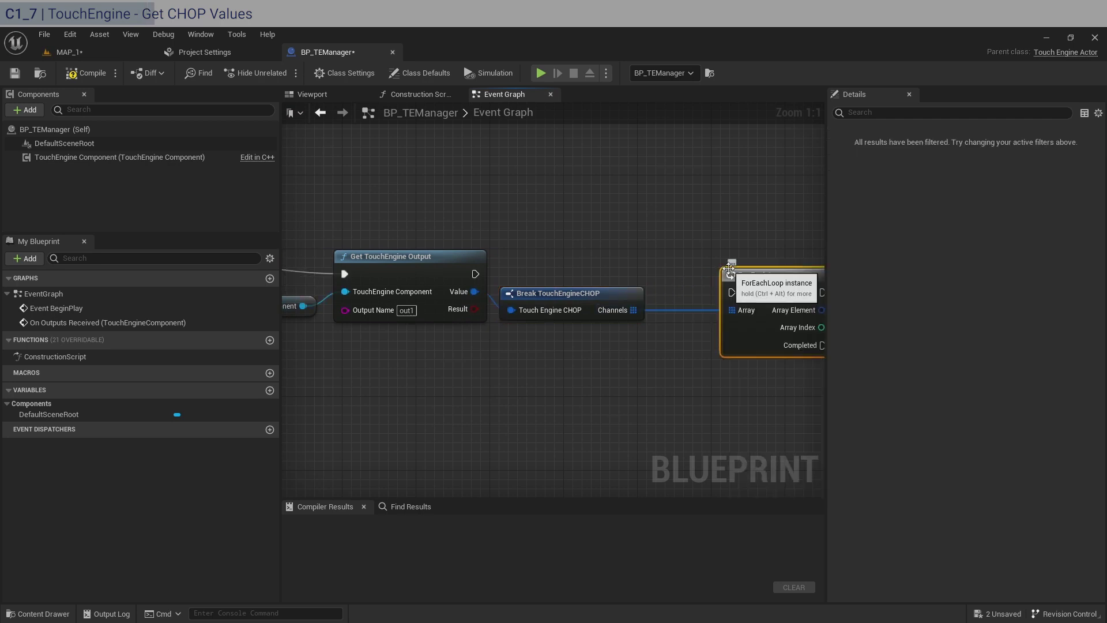
- Add a Branch node executed after Get TouchEngine Output, using that node's Result output as its Condition
{"action": "left_click_drag", "start_coordinate": [583, 292], "coordinate": [673, 383]}
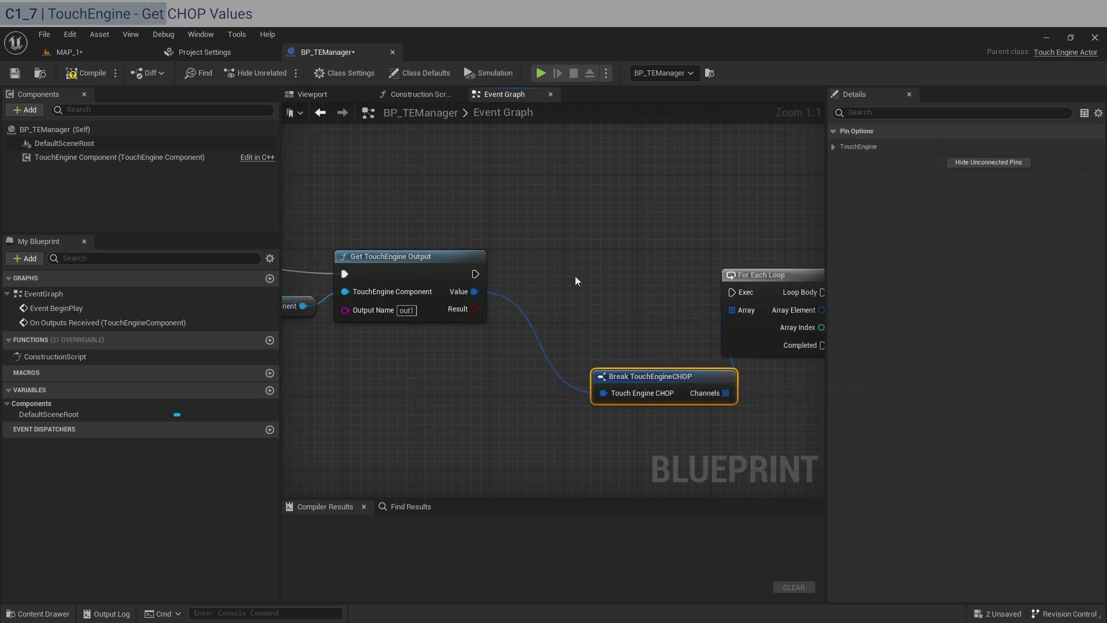
{"action": "left_click", "coordinate": [542, 258]}
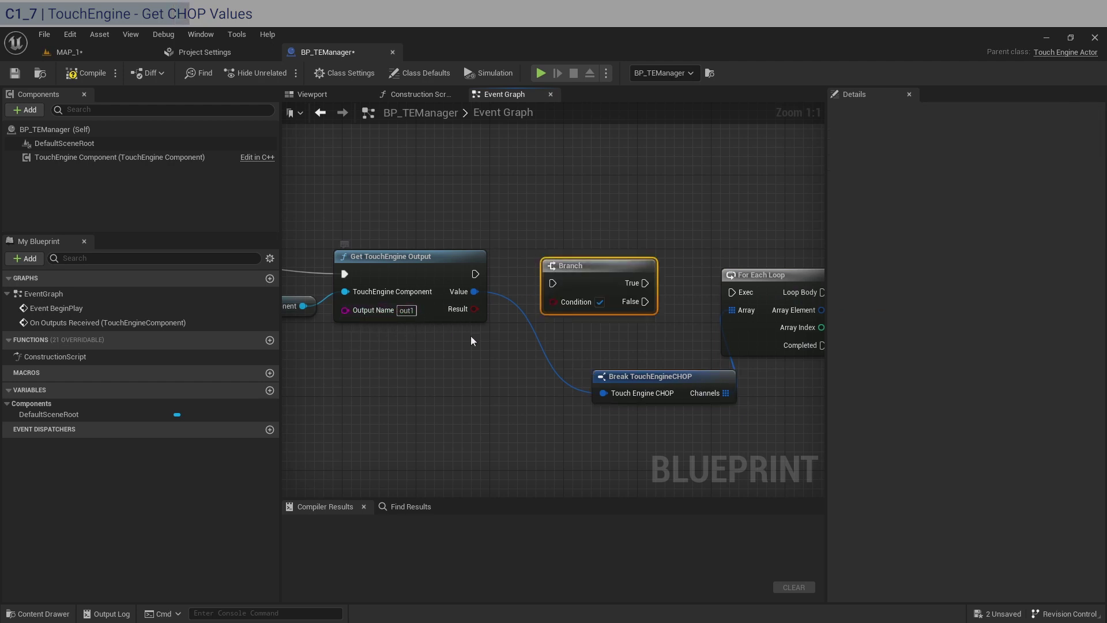
{"action": "left_click_drag", "start_coordinate": [475, 310], "coordinate": [553, 301]}
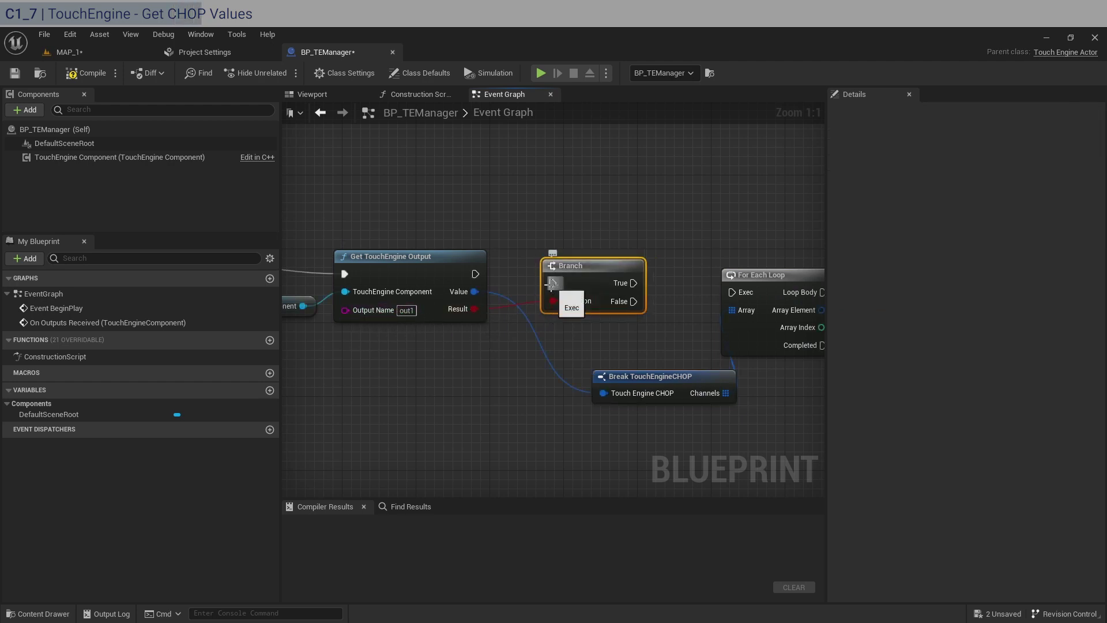
{"action": "left_click_drag", "start_coordinate": [474, 274], "coordinate": [554, 282]}
{"action": "left_click_drag", "start_coordinate": [595, 264], "coordinate": [562, 254]}
- Place Break TouchEngineCHOP beneath the Branch and connect the Branch's True output to the For Each Loop's Exec input
{"action": "left_click_drag", "start_coordinate": [658, 376], "coordinate": [580, 319]}
{"action": "right_click_drag", "start_coordinate": [646, 290], "coordinate": [530, 277]}
{"action": "left_click_drag", "start_coordinate": [484, 261], "coordinate": [581, 248]}
{"action": "left_click", "coordinate": [609, 258]}
{"action": "left_click", "coordinate": [694, 256]}
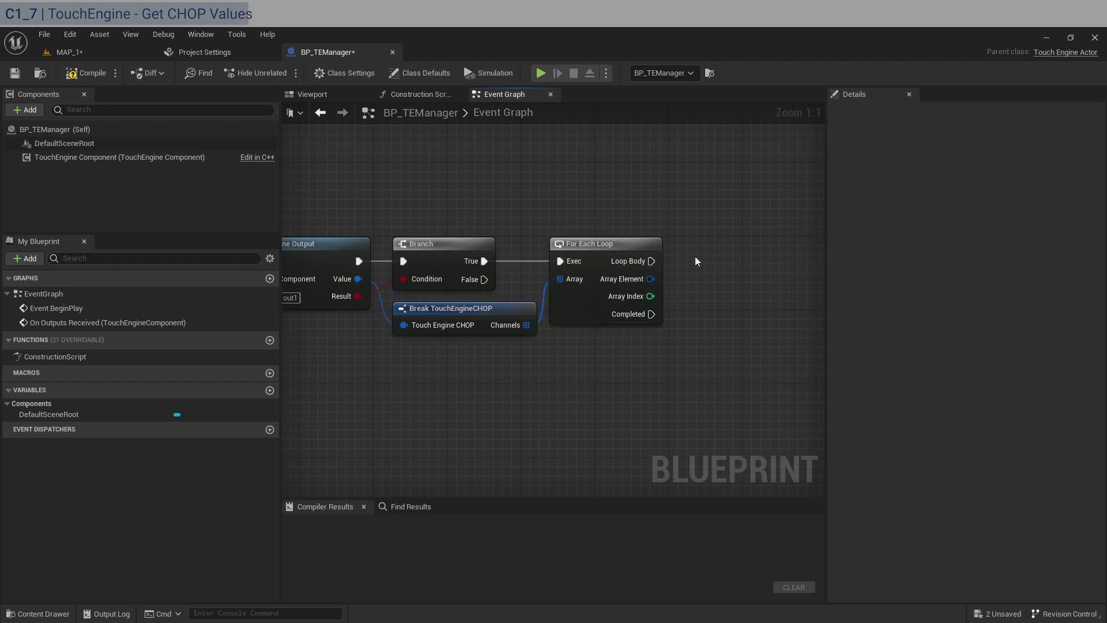
{"action": "left_click", "coordinate": [657, 259]}
- Add a Break TouchEngineCHOPChannel node from the For Each Loop's Array Element and place it beside the loop
{"action": "right_click_drag", "start_coordinate": [705, 329], "coordinate": [606, 303]}
{"action": "left_click", "coordinate": [606, 303]}
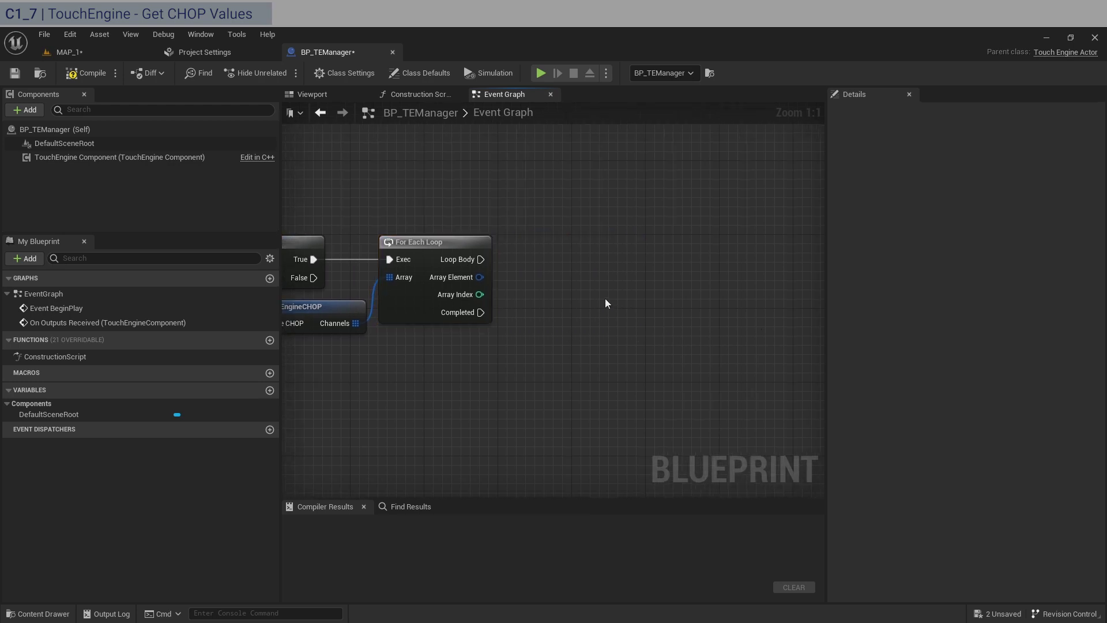
{"action": "left_click_drag", "start_coordinate": [479, 277], "coordinate": [550, 316]}
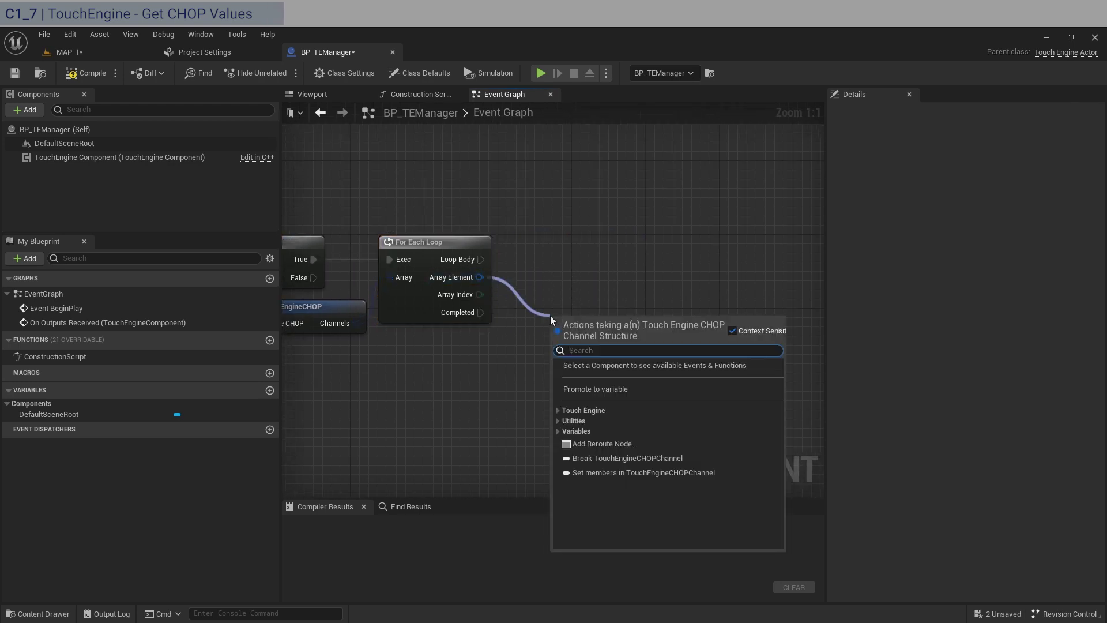
{"action": "type", "text": "bre"}
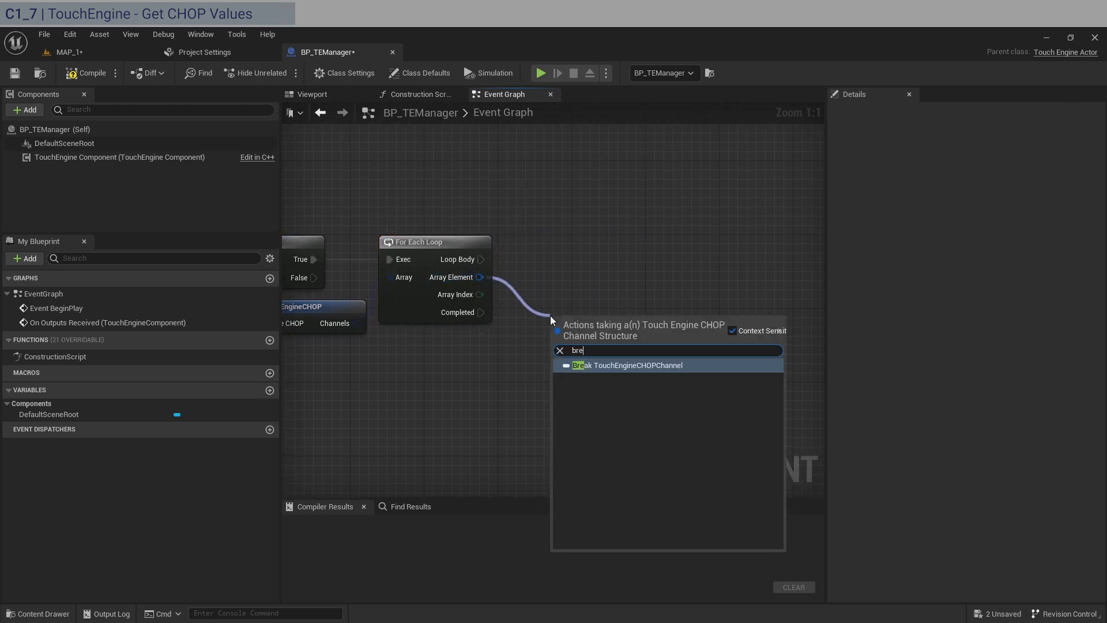
{"action": "key", "text": "Return"}
{"action": "left_click", "coordinate": [599, 269]}
{"action": "left_click", "coordinate": [589, 305]}
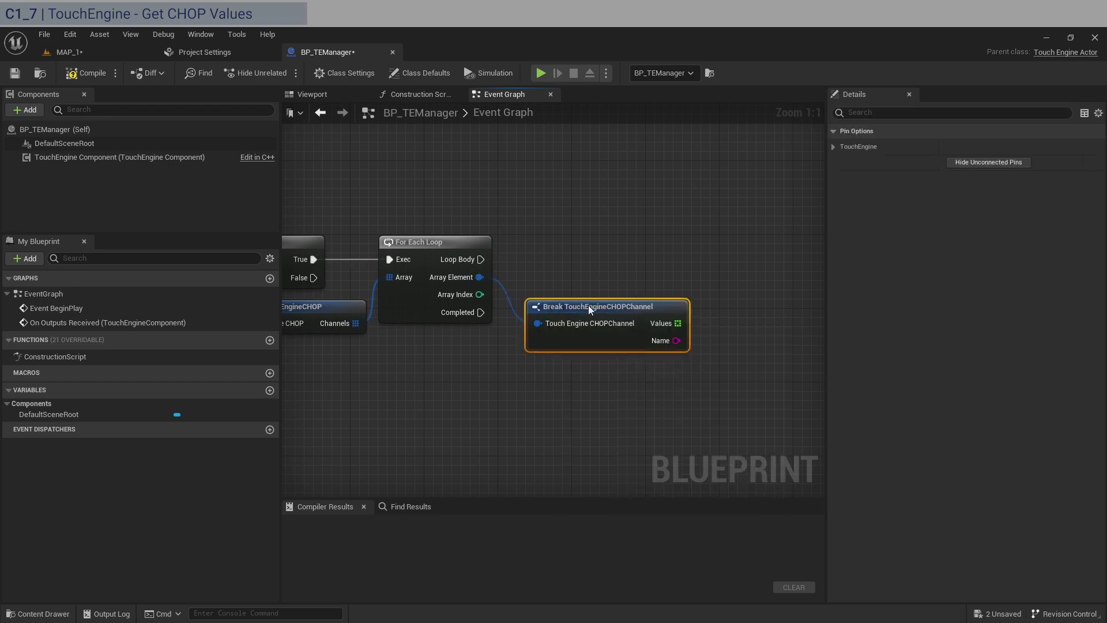
{"action": "left_click_drag", "start_coordinate": [588, 306], "coordinate": [569, 279]}
- Add a Get (a copy) array node fed by the Values output of Break TouchEngineCHOPChannel
{"action": "right_click_drag", "start_coordinate": [660, 296], "coordinate": [573, 302]}
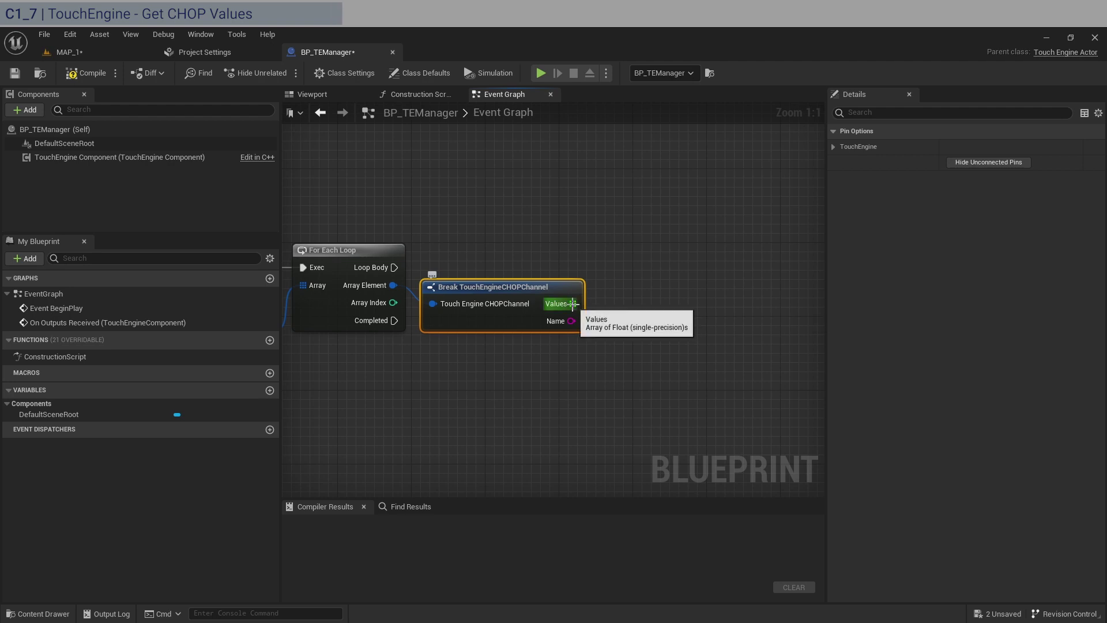
{"action": "left_click_drag", "start_coordinate": [573, 301], "coordinate": [635, 347]}
{"action": "type", "text": "get"}
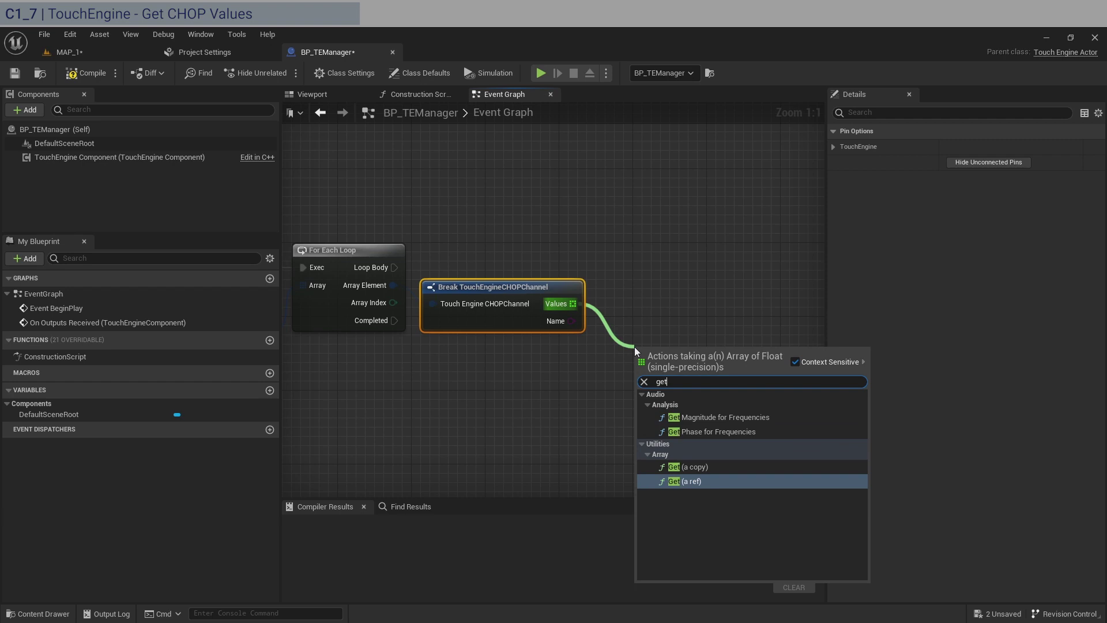
{"action": "left_click", "coordinate": [699, 466]}
{"action": "left_click_drag", "start_coordinate": [646, 298], "coordinate": [655, 289]}
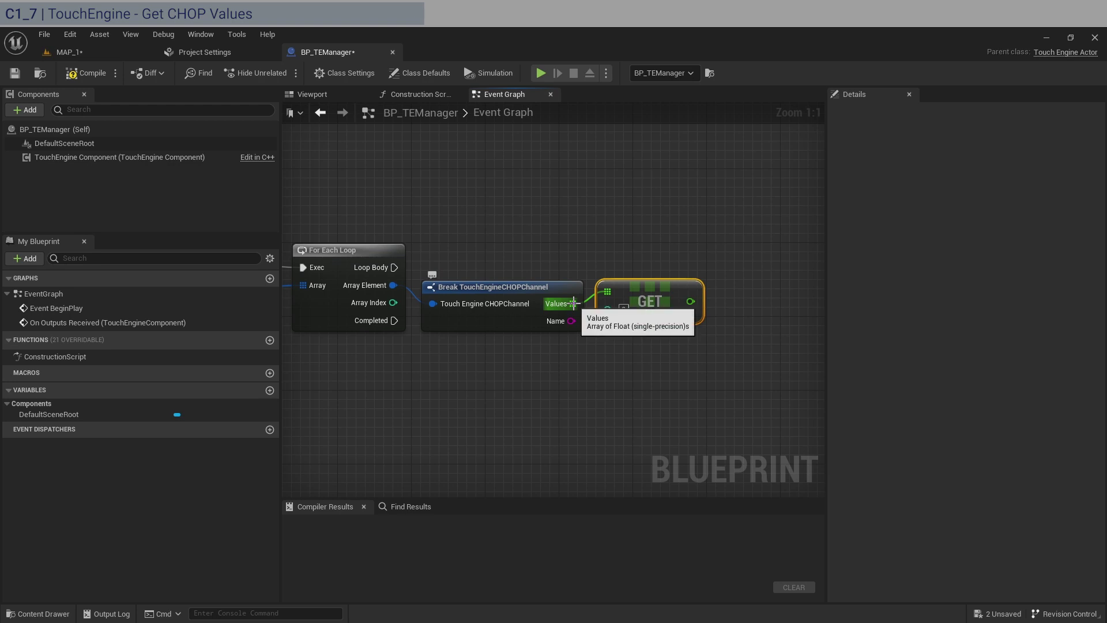
{"action": "left_click_drag", "start_coordinate": [573, 303], "coordinate": [585, 231]}
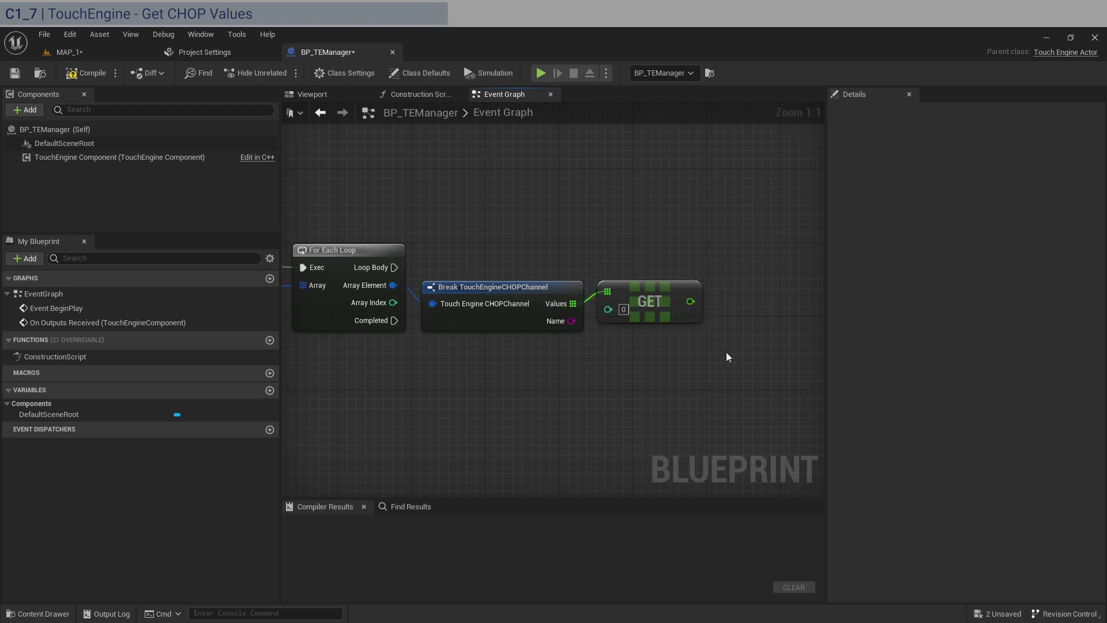
- Add a Print String node executed by the For Each Loop's Loop Body and set its Duration to 1.0
{"action": "right_click_drag", "start_coordinate": [727, 358], "coordinate": [643, 364]}
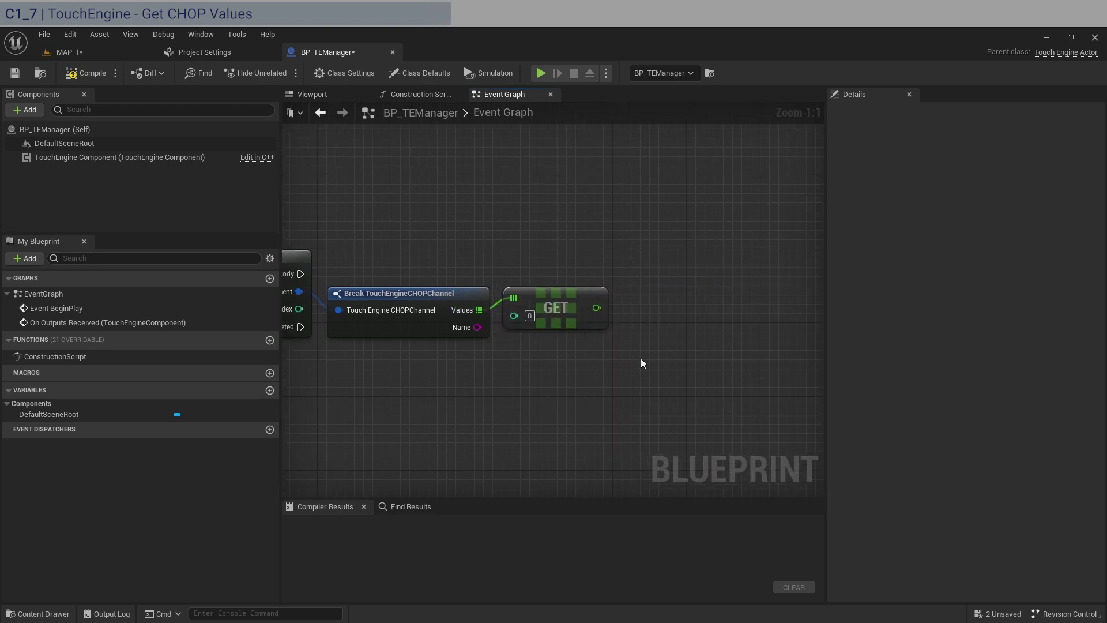
{"action": "right_click", "coordinate": [686, 273]}
{"action": "type", "text": "print"}
{"action": "key", "text": "Return"}
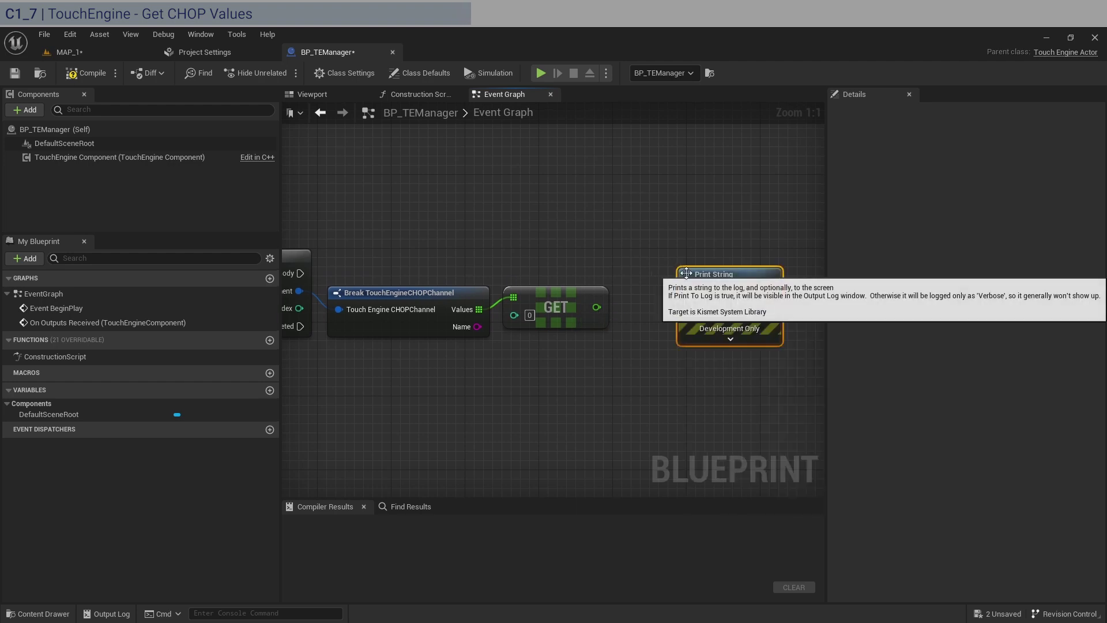
{"action": "left_click_drag", "start_coordinate": [300, 273], "coordinate": [679, 260]}
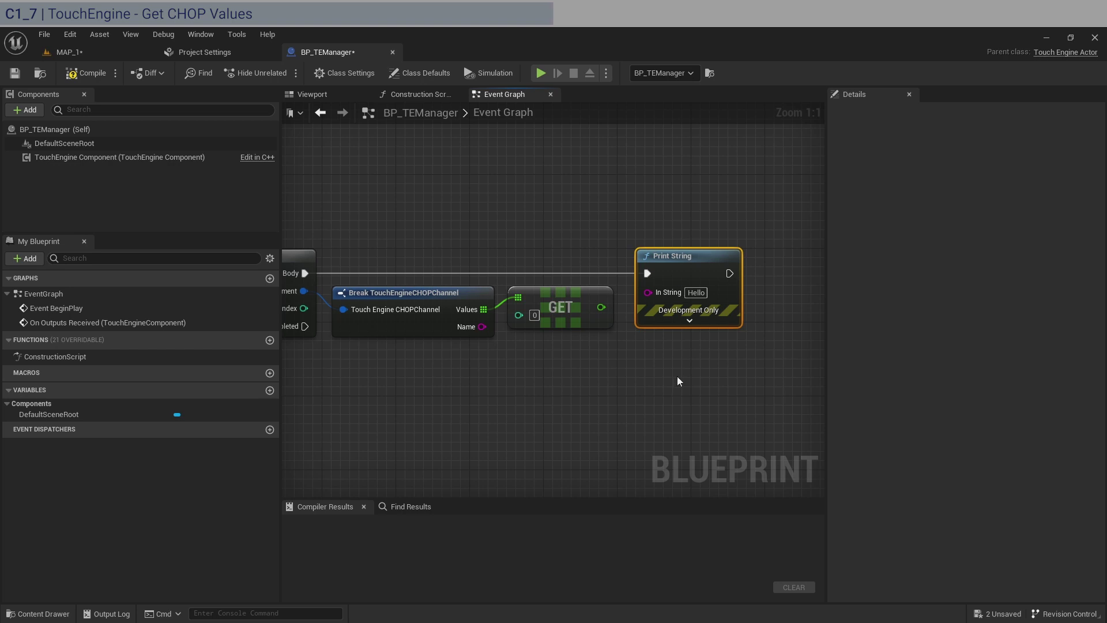
{"action": "left_click", "coordinate": [689, 320]}
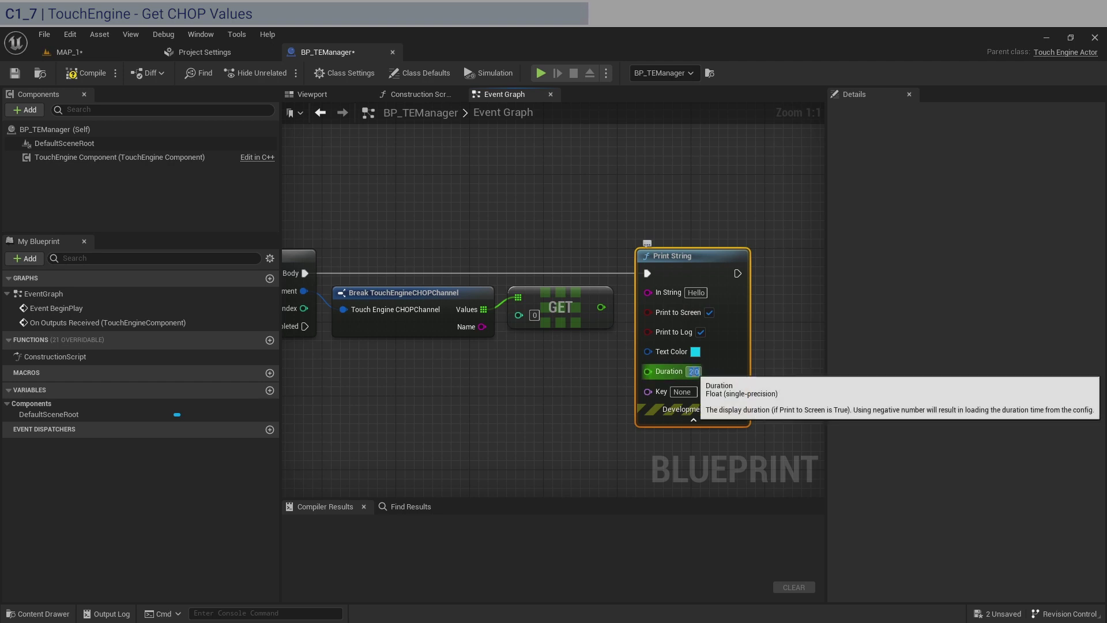
{"action": "left_click", "coordinate": [532, 386]}
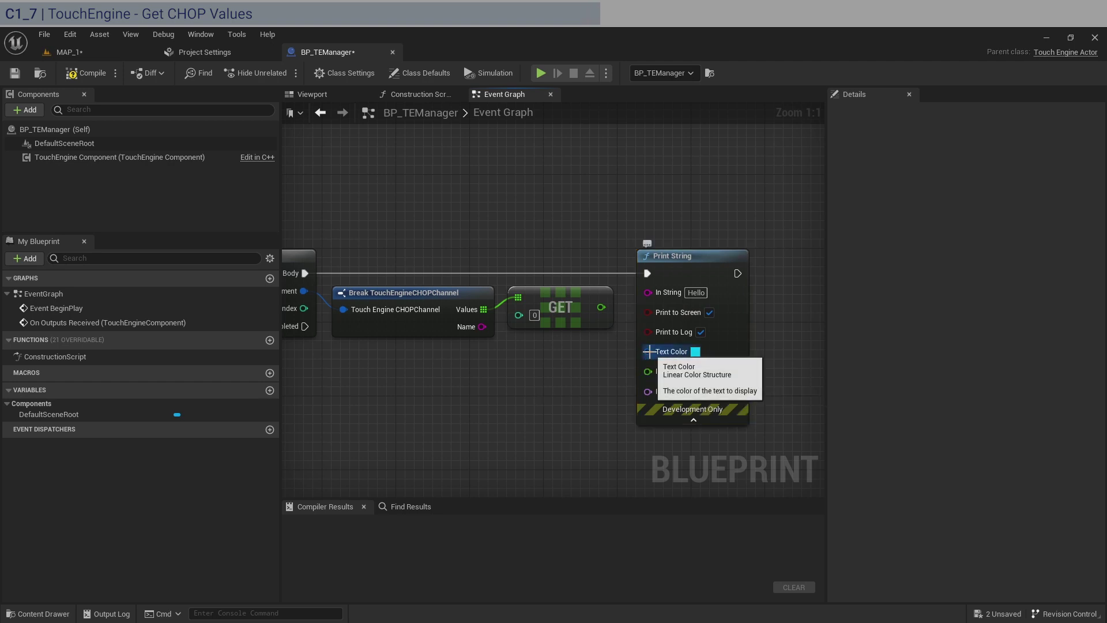
- Add a Select node that feeds Print String's Text Color and place it below the Get node
{"action": "left_click_drag", "start_coordinate": [648, 351], "coordinate": [552, 384]}
{"action": "type", "text": "sele"}
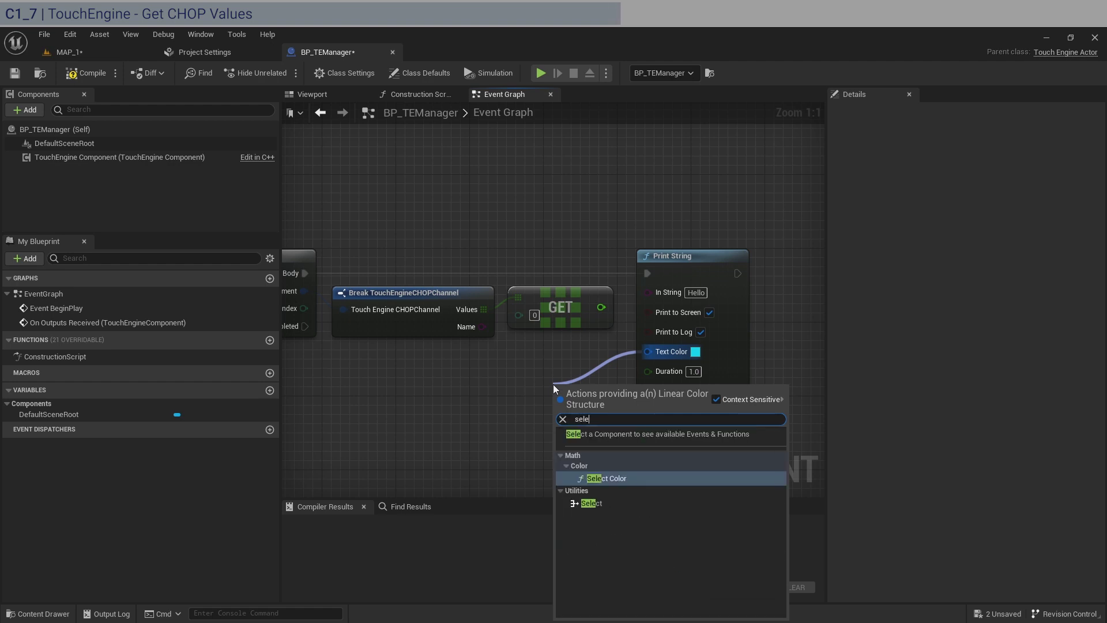
{"action": "key", "text": "Down"}
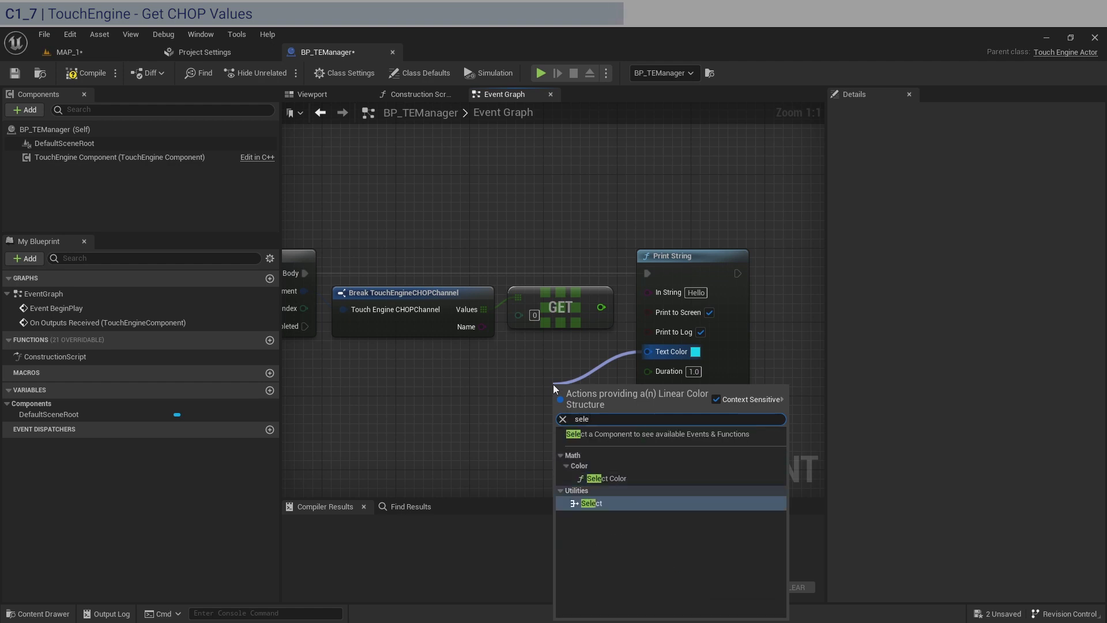
{"action": "key", "text": "Return"}
{"action": "left_click_drag", "start_coordinate": [551, 381], "coordinate": [477, 352]}
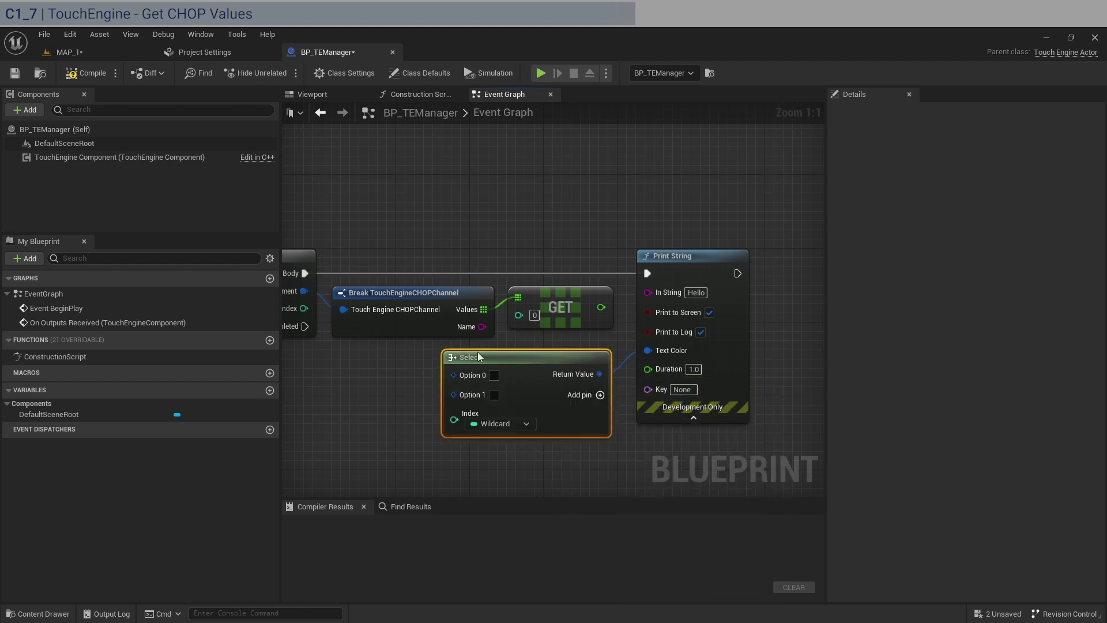
- Add an Equal node comparing the loop's Array Index with 0 and connect its result to the Select node's Index
{"action": "right_click_drag", "start_coordinate": [357, 363], "coordinate": [472, 362]}
{"action": "left_click_drag", "start_coordinate": [418, 306], "coordinate": [454, 378]}
{"action": "type", "text": "=="}
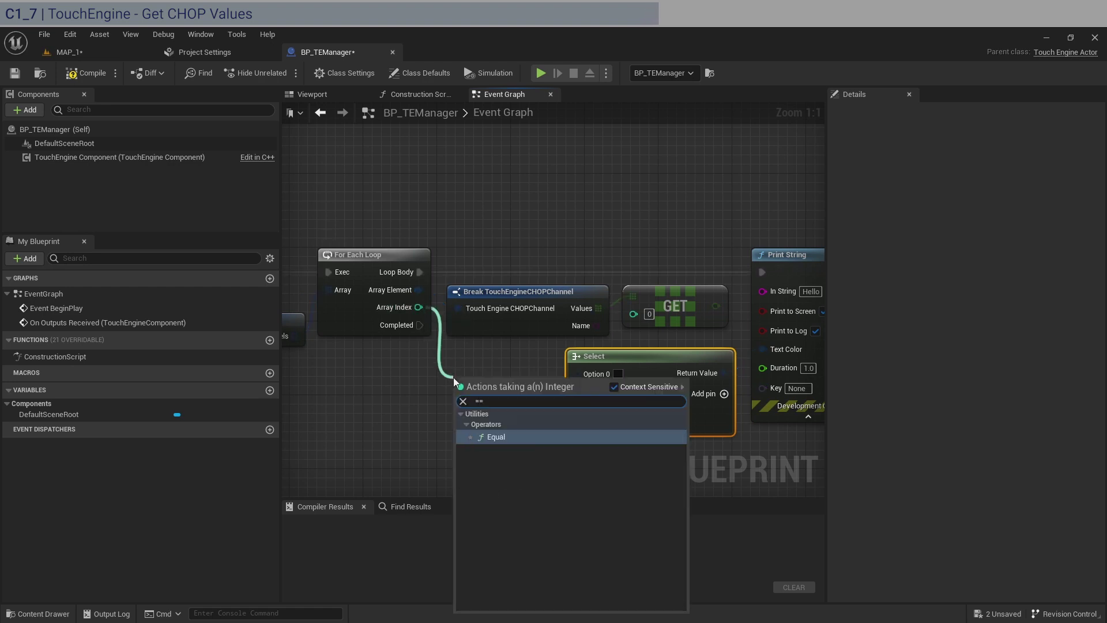
{"action": "key", "text": "Return"}
{"action": "left_click_drag", "start_coordinate": [530, 397], "coordinate": [578, 418]}
{"action": "left_click_drag", "start_coordinate": [505, 382], "coordinate": [515, 382]}
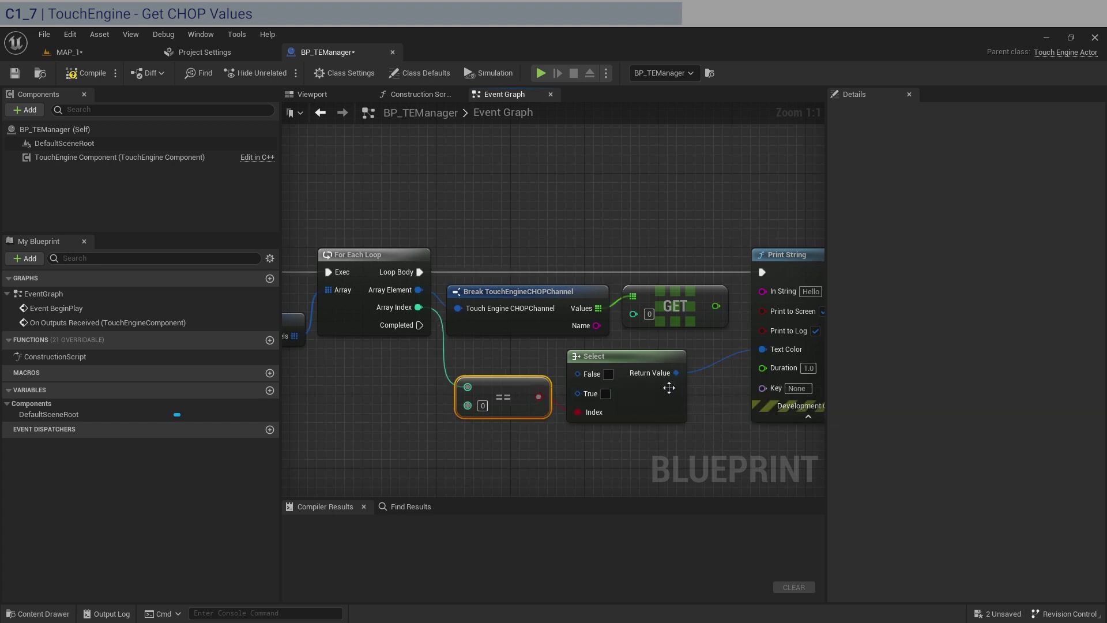
- Set the Select node's True color to full-brightness red and its False color to full-brightness blue
{"action": "left_click", "coordinate": [606, 394]}
{"action": "left_click_drag", "start_coordinate": [707, 396], "coordinate": [733, 415]}
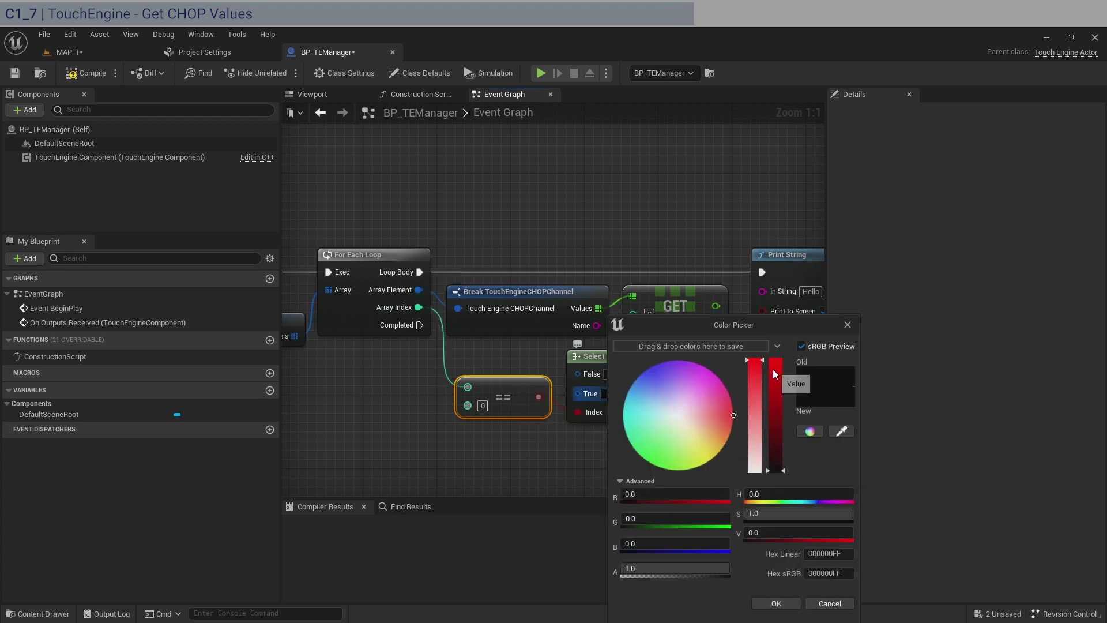
{"action": "left_click_drag", "start_coordinate": [773, 369], "coordinate": [775, 357]}
{"action": "left_click", "coordinate": [776, 603]}
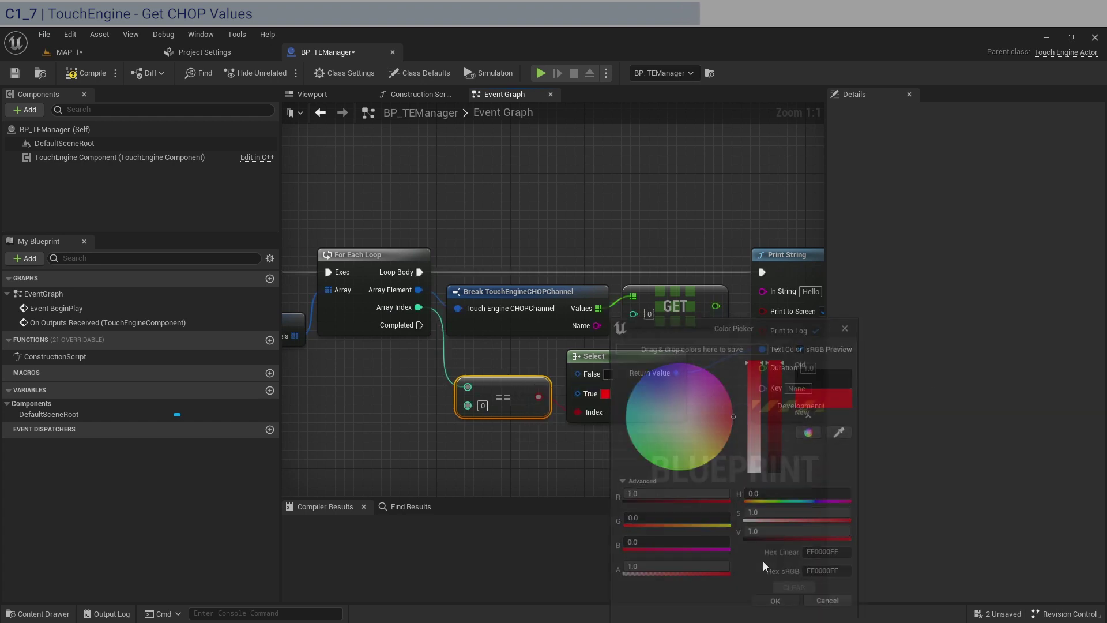
{"action": "left_click", "coordinate": [607, 374]}
{"action": "left_click_drag", "start_coordinate": [726, 401], "coordinate": [652, 369]}
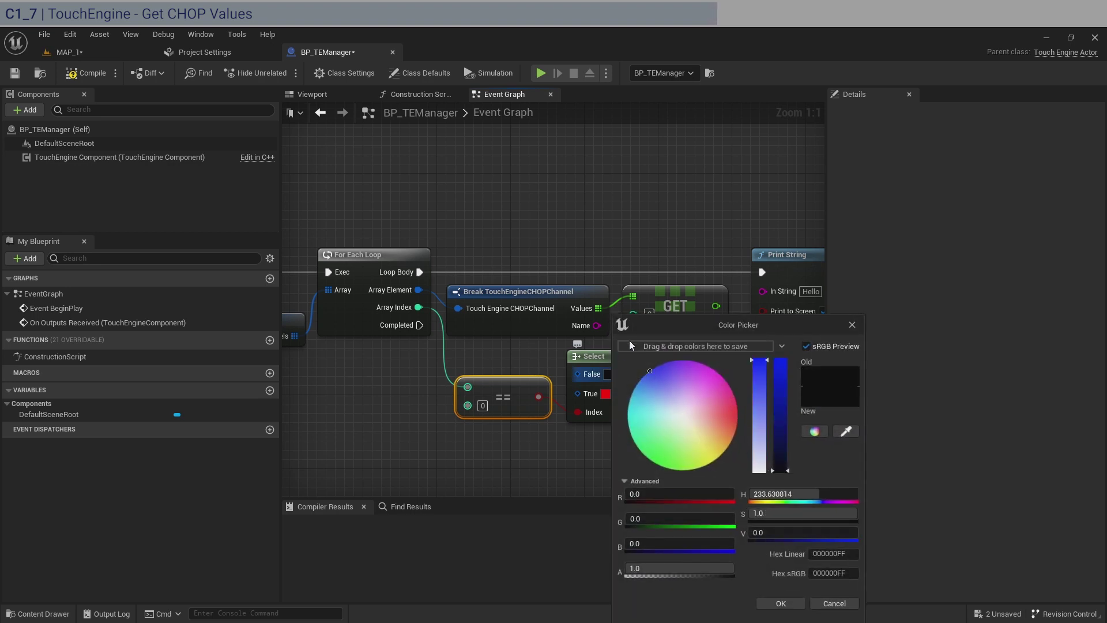
{"action": "left_click_drag", "start_coordinate": [781, 369], "coordinate": [780, 357]}
{"action": "left_click", "coordinate": [780, 603]}
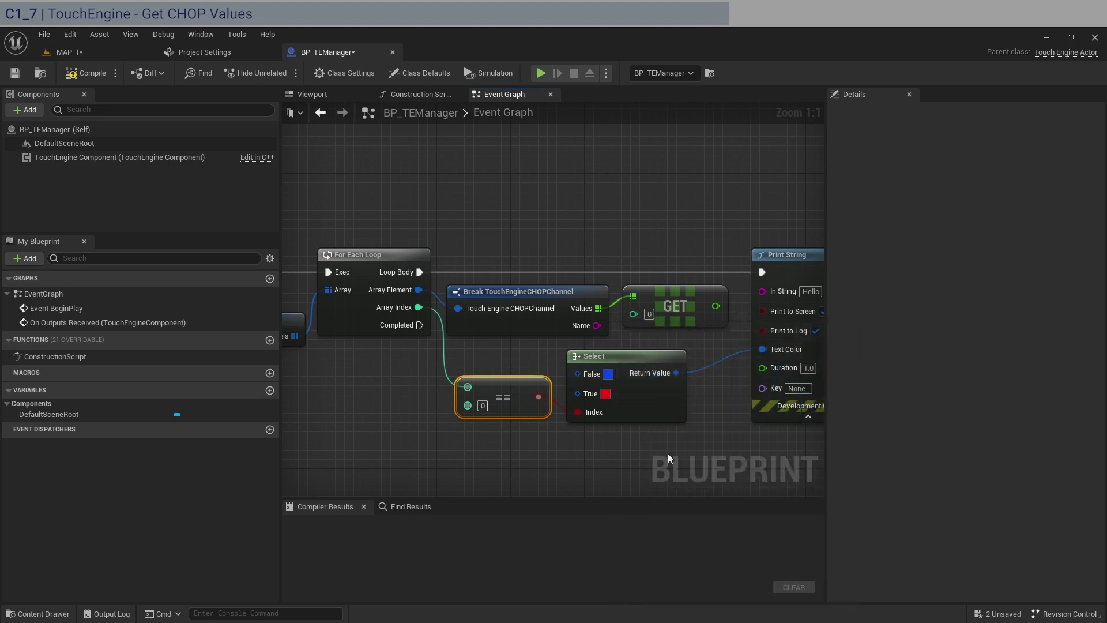
{"action": "left_click", "coordinate": [668, 453]}
- Connect the Get node's output to Print String's In String through a float-to-string conversion and space the nodes evenly
{"action": "left_click_drag", "start_coordinate": [676, 371], "coordinate": [680, 349]}
{"action": "right_click_drag", "start_coordinate": [772, 210], "coordinate": [618, 213]}
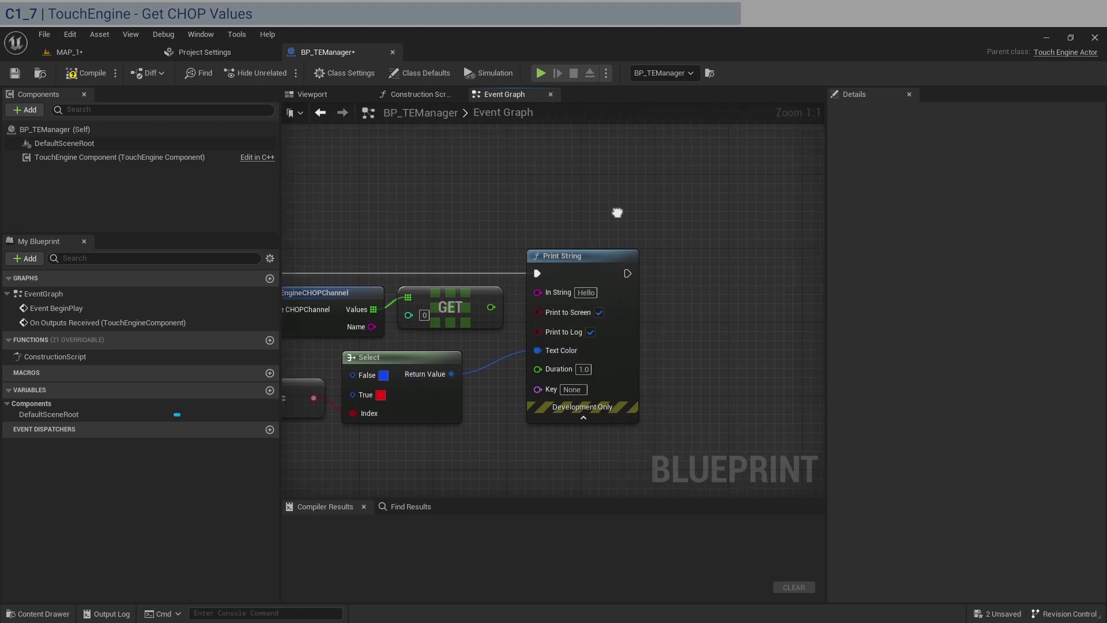
{"action": "left_click_drag", "start_coordinate": [526, 292], "coordinate": [627, 294]}
{"action": "left_click_drag", "start_coordinate": [479, 307], "coordinate": [641, 292]}
{"action": "left_click_drag", "start_coordinate": [531, 284], "coordinate": [540, 302]}
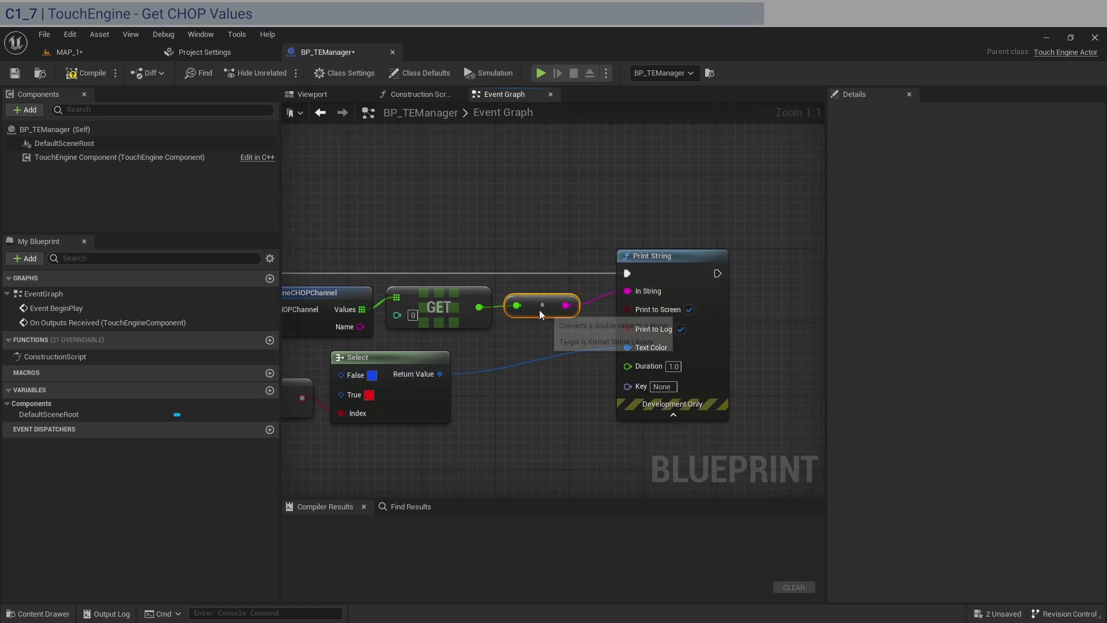
{"action": "left_click_drag", "start_coordinate": [661, 269], "coordinate": [652, 270]}
{"action": "left_click", "coordinate": [585, 223]}
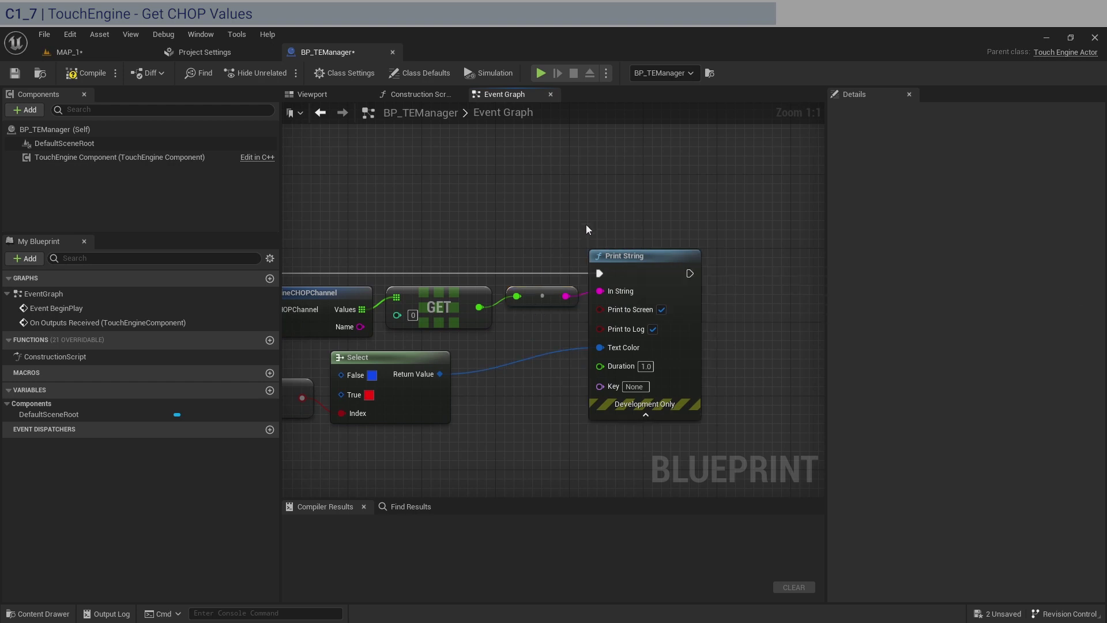
- Compile and save the BP_TEManager blueprint, and return to the MAP_1 level
{"action": "scroll", "coordinate": [570, 254], "scroll_direction": "down", "scroll_amount": 3}
{"action": "scroll", "coordinate": [580, 310], "scroll_direction": "down", "scroll_amount": 1}
{"action": "right_click_drag", "start_coordinate": [515, 298], "coordinate": [636, 288]}
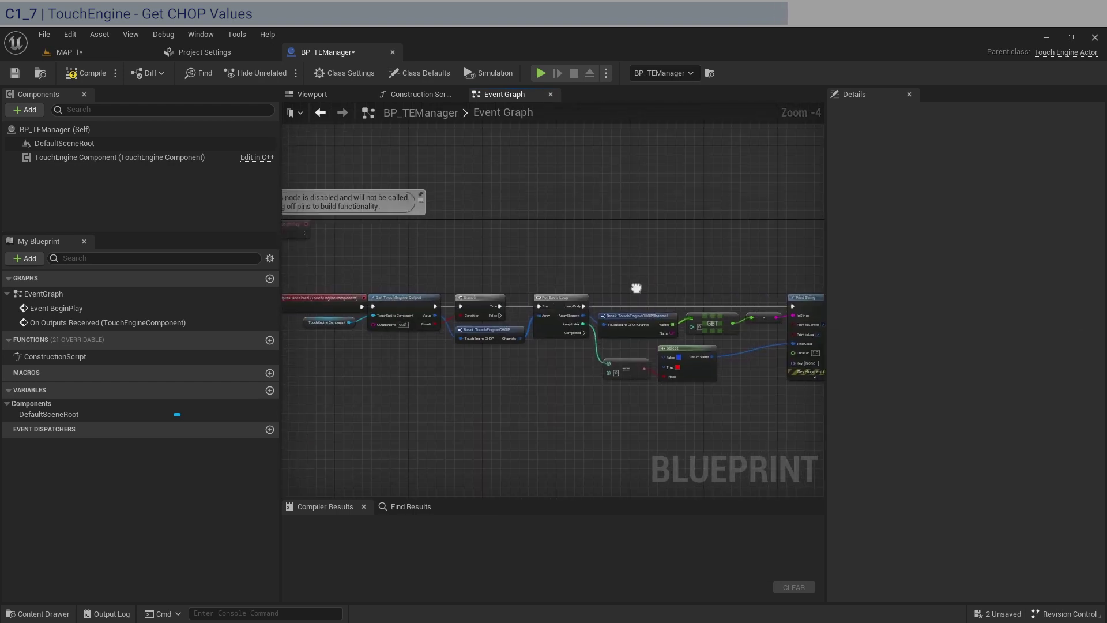
{"action": "left_click", "coordinate": [89, 72]}
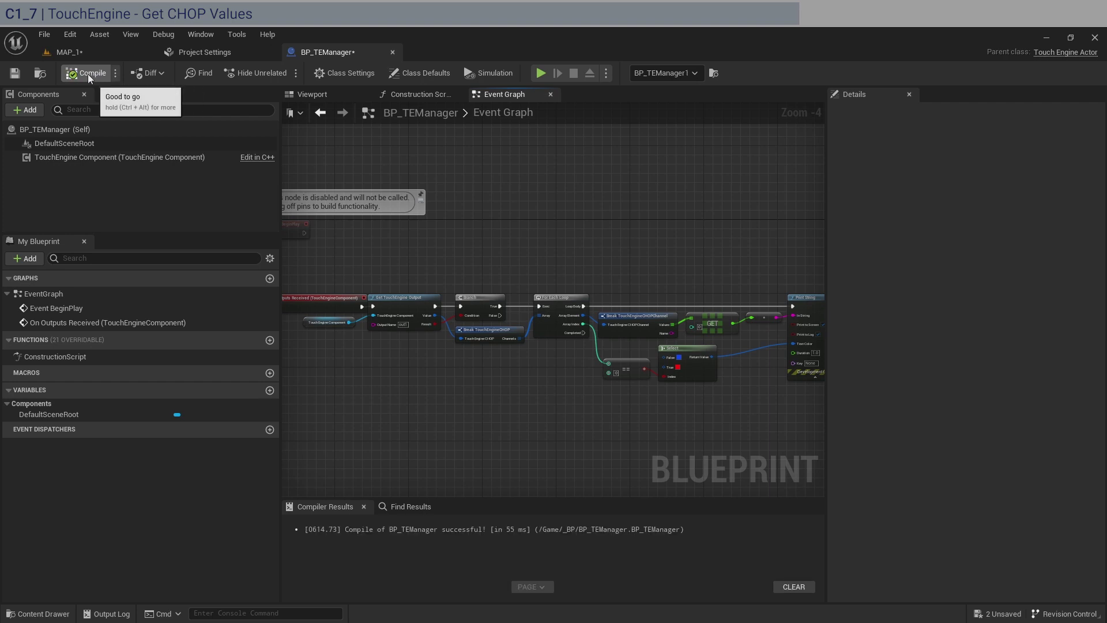
{"action": "left_click", "coordinate": [14, 73]}
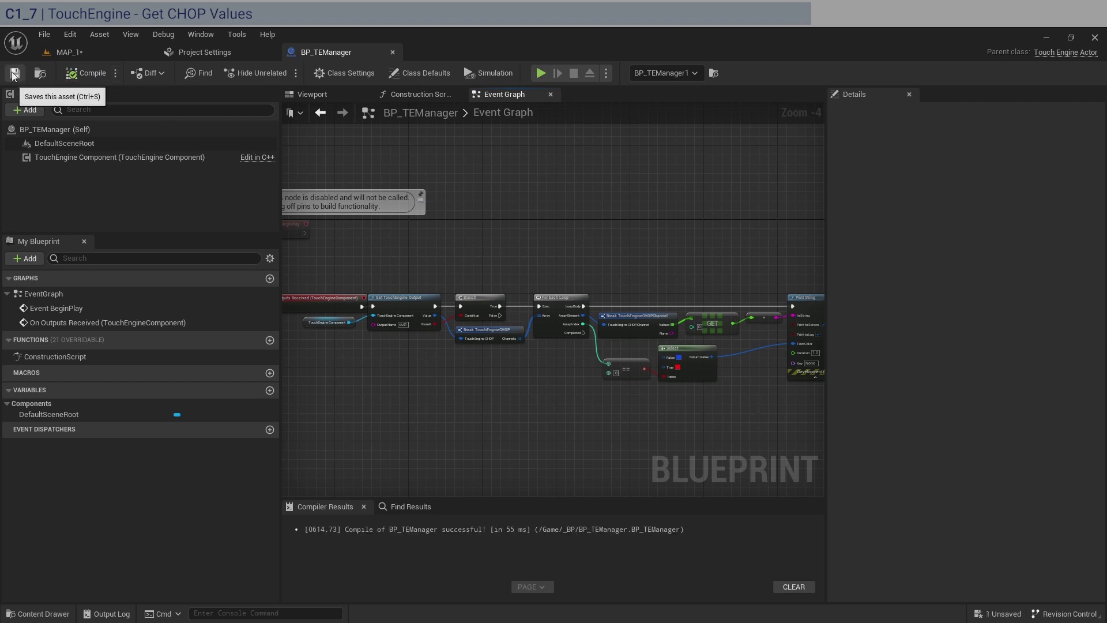
{"action": "left_click", "coordinate": [63, 53]}
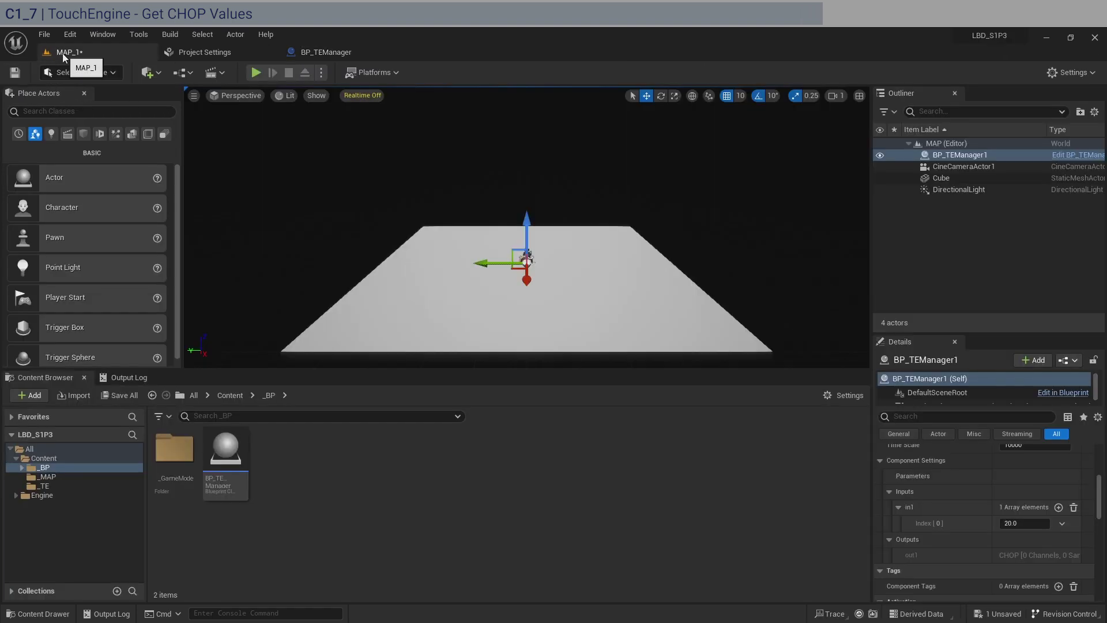
- Save the MAP_1 level and play it to check the printed channel values, dismissing the Message Log
{"action": "left_click", "coordinate": [20, 74]}
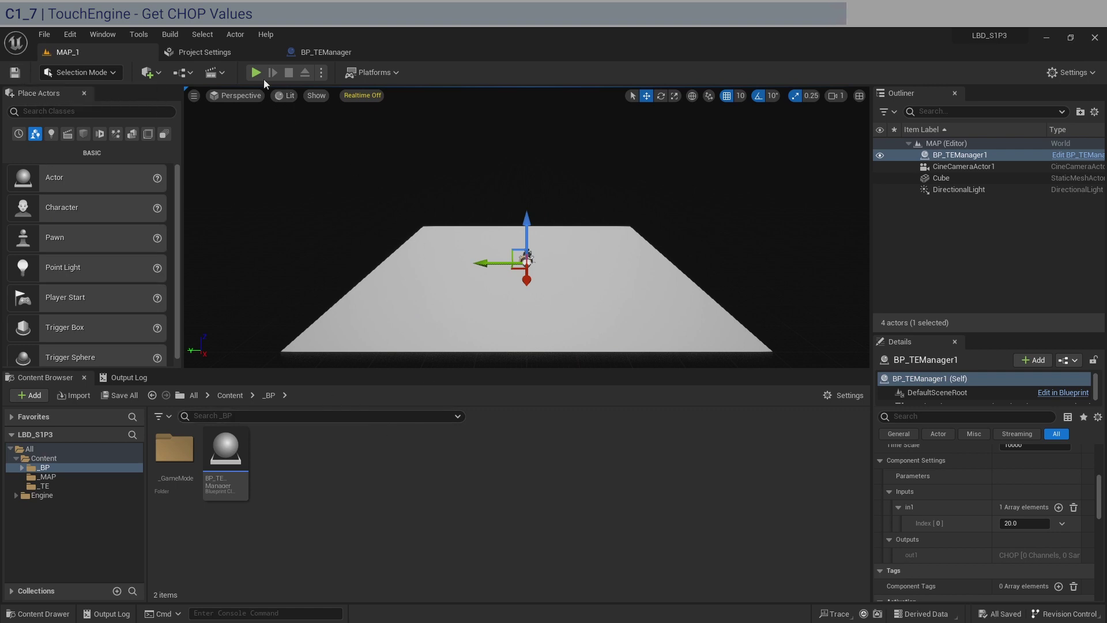
{"action": "left_click", "coordinate": [1008, 523]}
{"action": "key", "text": "Return"}
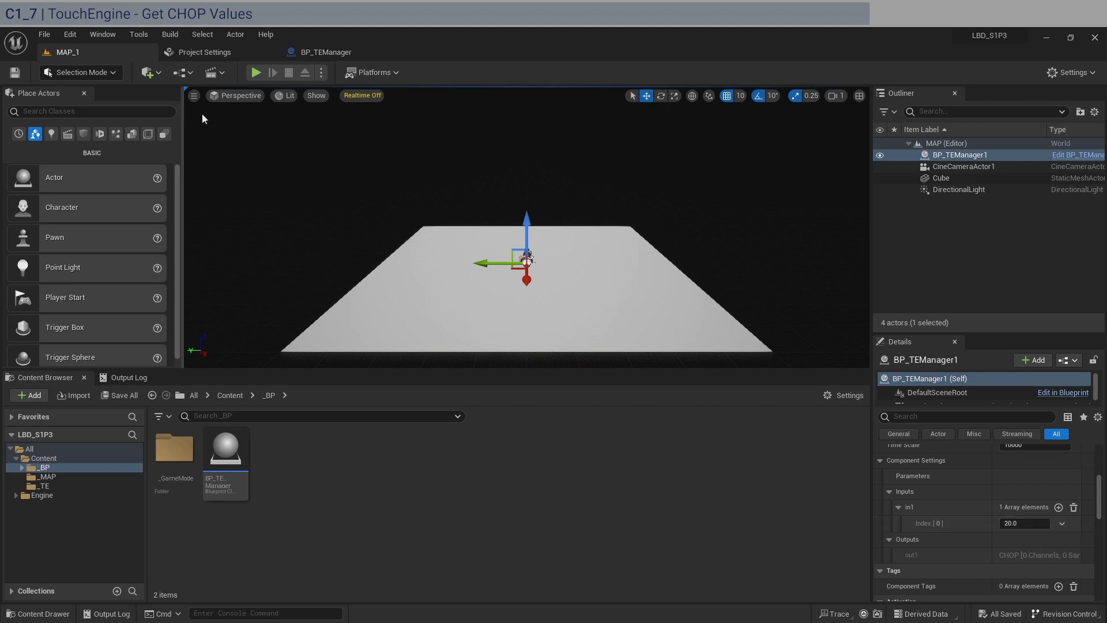
{"action": "left_click", "coordinate": [257, 73]}
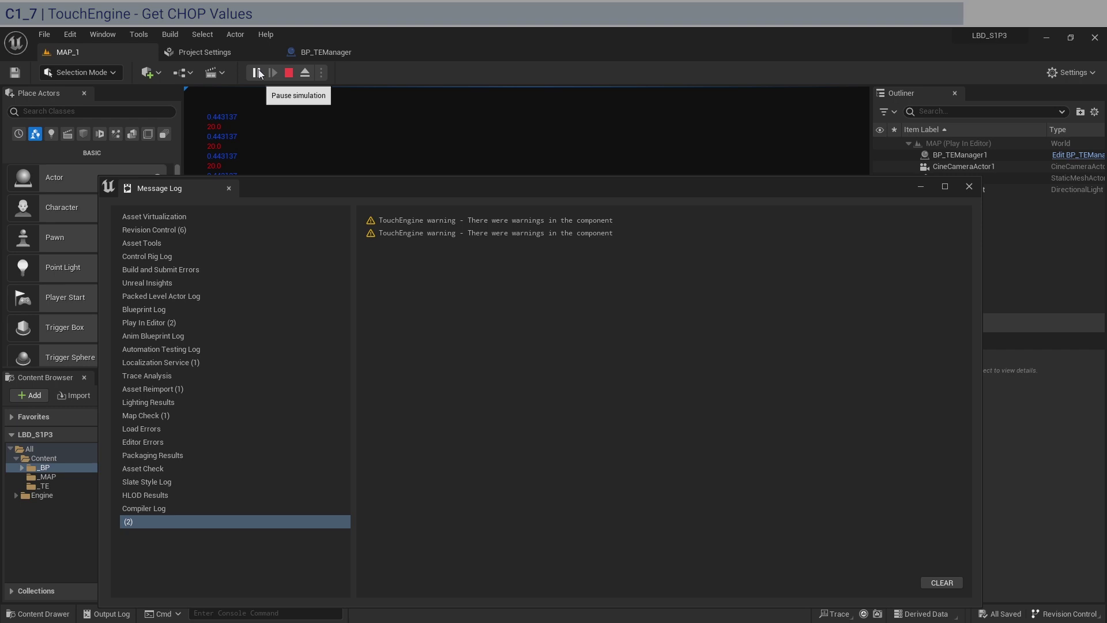
{"action": "left_click", "coordinate": [970, 187]}
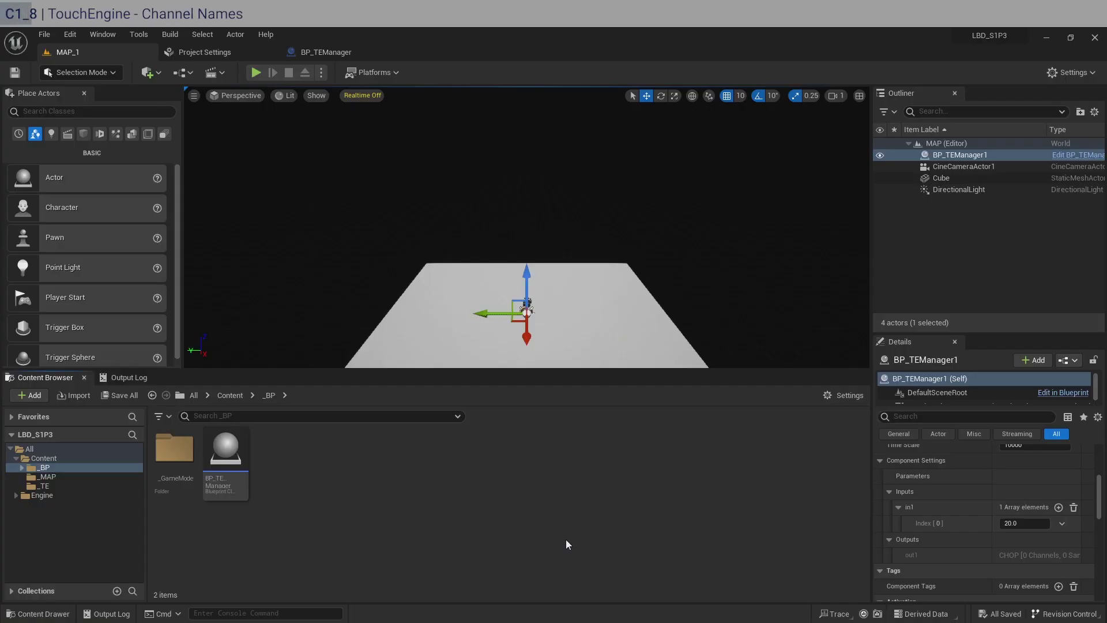
- Connect BP_TEManager's Break TouchEngineCHOPChannel Name output to Print String's In String, and test-play MAP_1 to check the printed channel names
{"action": "left_click", "coordinate": [333, 48]}
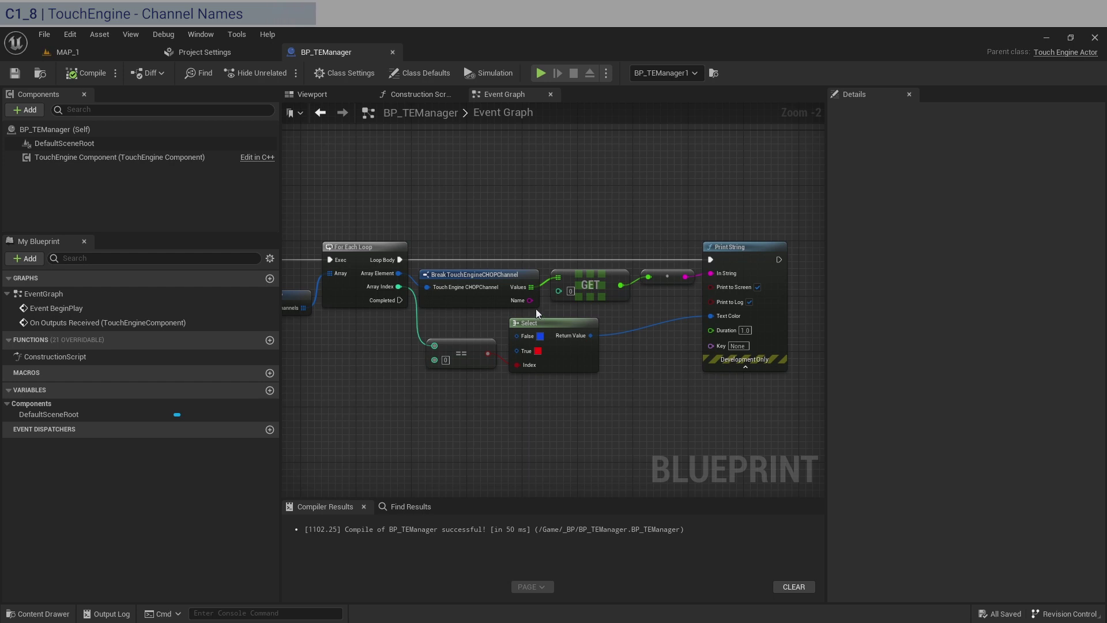
{"action": "left_click_drag", "start_coordinate": [529, 300], "coordinate": [719, 276]}
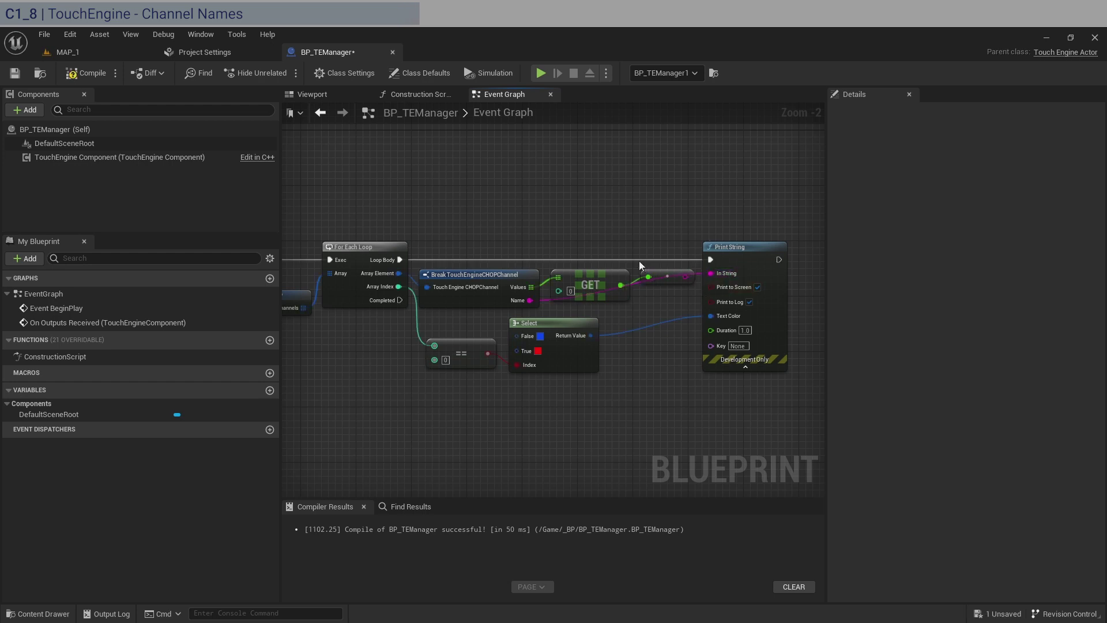
{"action": "left_click", "coordinate": [73, 50]}
{"action": "left_click", "coordinate": [256, 73]}
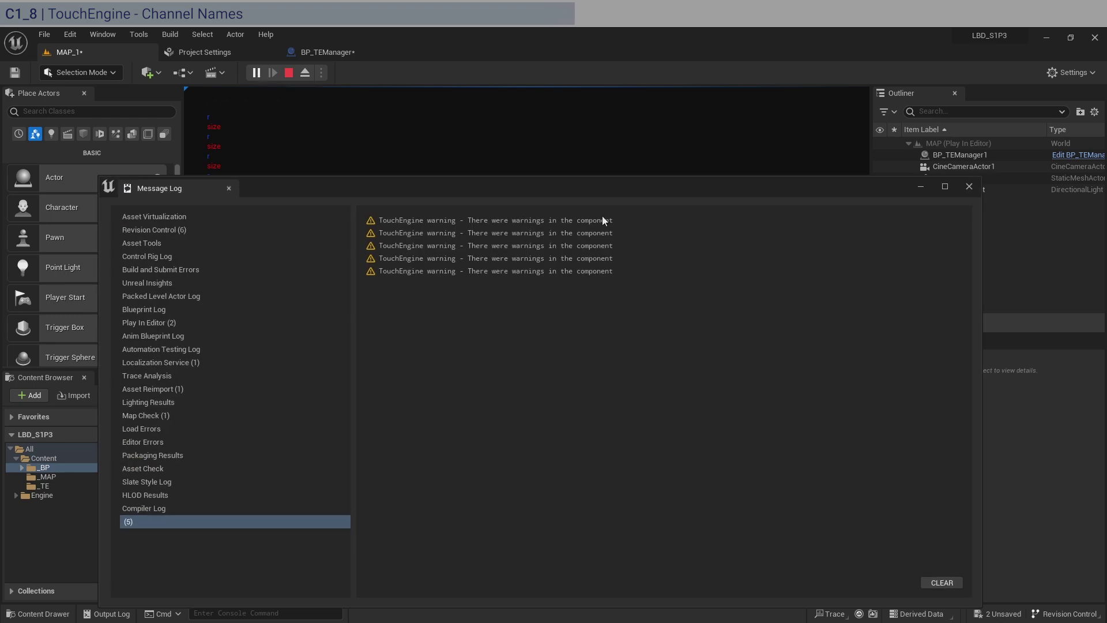
{"action": "left_click", "coordinate": [969, 186]}
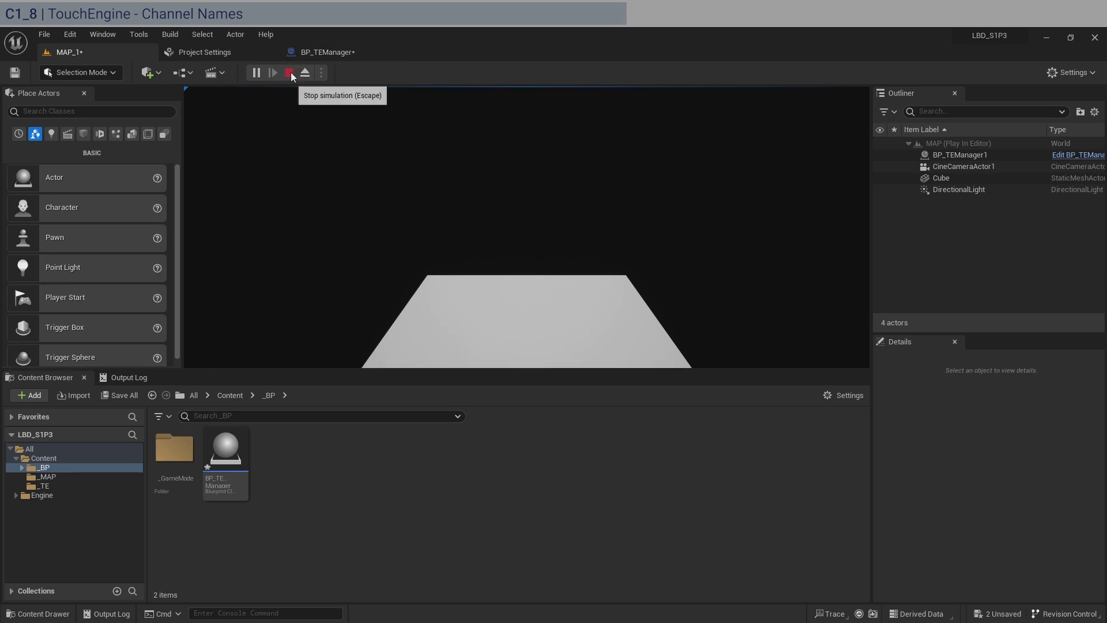
{"action": "left_click", "coordinate": [289, 73]}
- Return to the BP_TEManager event graph and start adding a node from the Break TouchEngineCHOPChannel node's Name output
{"action": "left_click", "coordinate": [328, 53]}
{"action": "left_click_drag", "start_coordinate": [529, 300], "coordinate": [648, 378]}
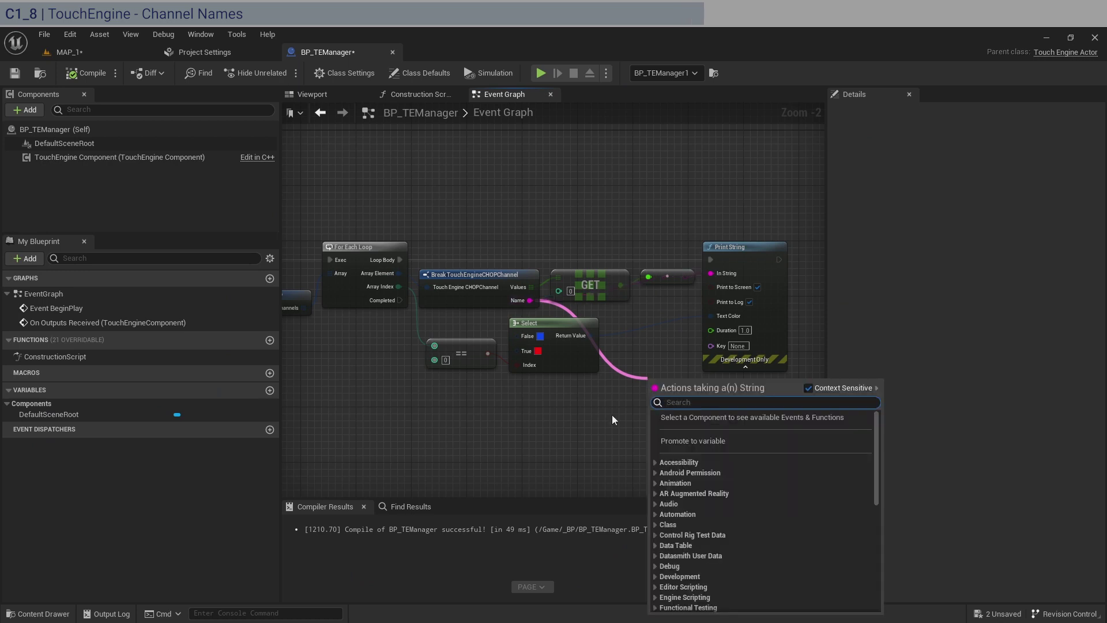